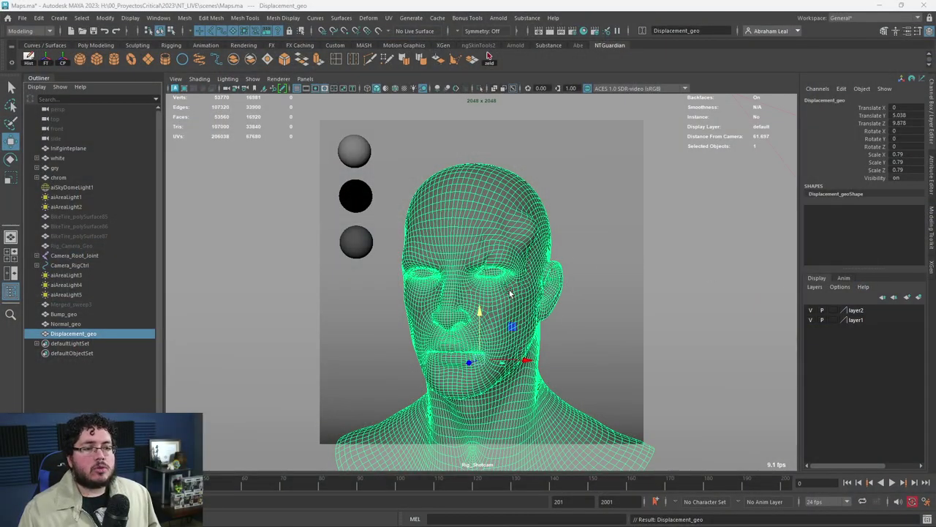
Bring up the cracked-face head in ZBrush and rotate it between three-quarter and frontal views.
left_click(586, 327)
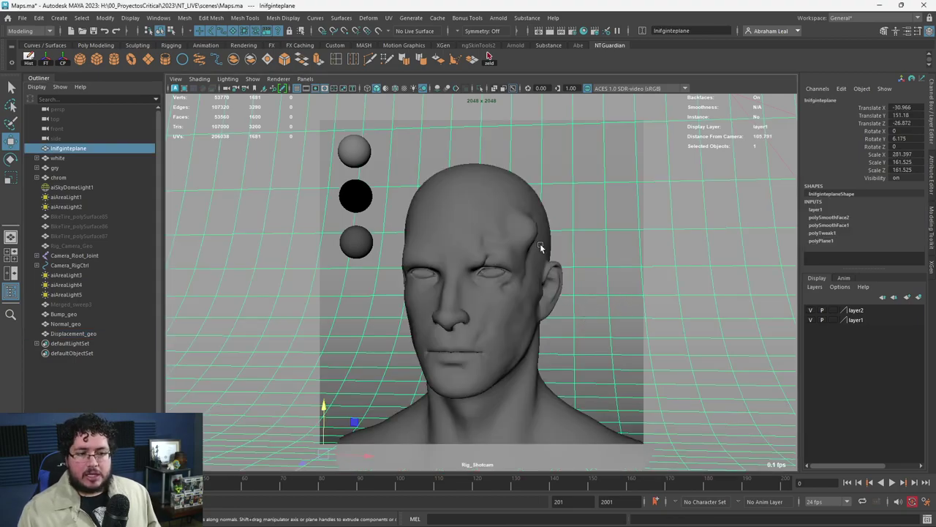
key("alt+Tab")
key("alt+Tab")
key("alt+Tab")
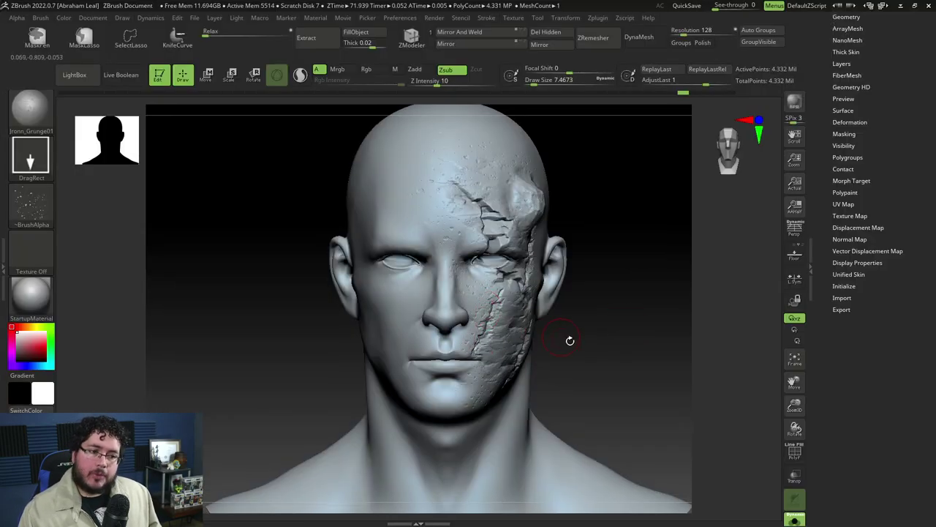
mouse_move(570, 340)
left_mouse_down()
mouse_move(558, 330)
mouse_move(566, 352)
mouse_move(577, 329)
left_mouse_up()
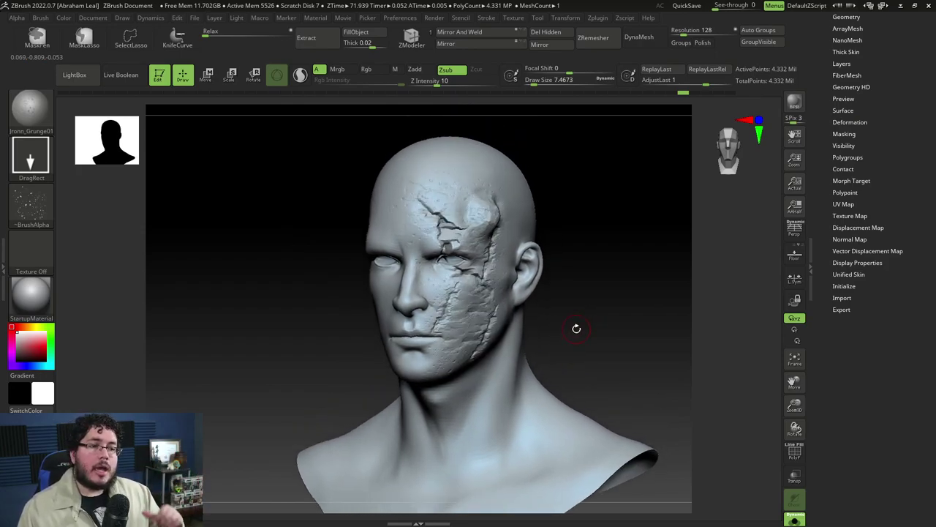
mouse_move(576, 328)
left_mouse_down()
mouse_move(591, 328)
mouse_move(560, 341)
mouse_move(577, 341)
mouse_move(581, 351)
mouse_move(557, 356)
mouse_move(581, 366)
mouse_move(574, 355)
mouse_move(591, 351)
mouse_move(591, 368)
mouse_move(591, 352)
left_mouse_up()
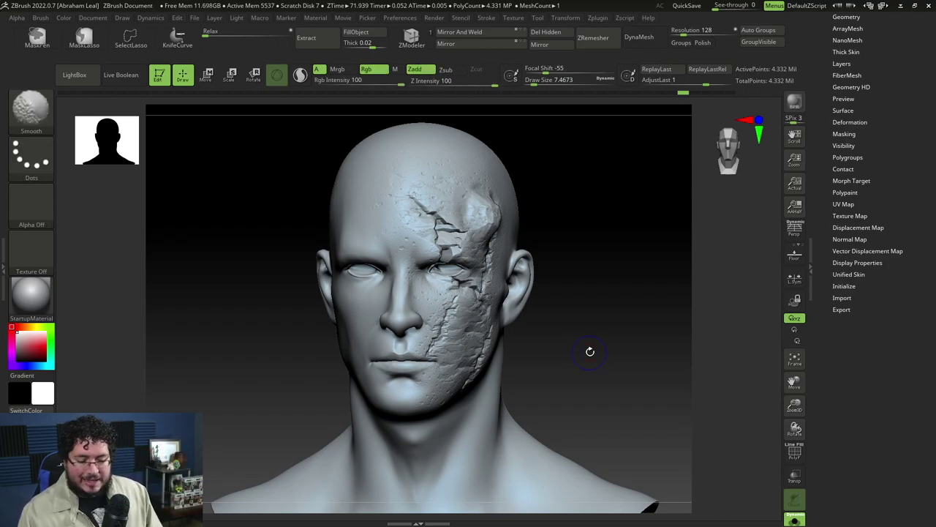
Show the PolyF wireframe and compare lowest and highest SDiv, ending at 16,981 points.
key("shift+d")
key("shift+d")
key("shift+d")
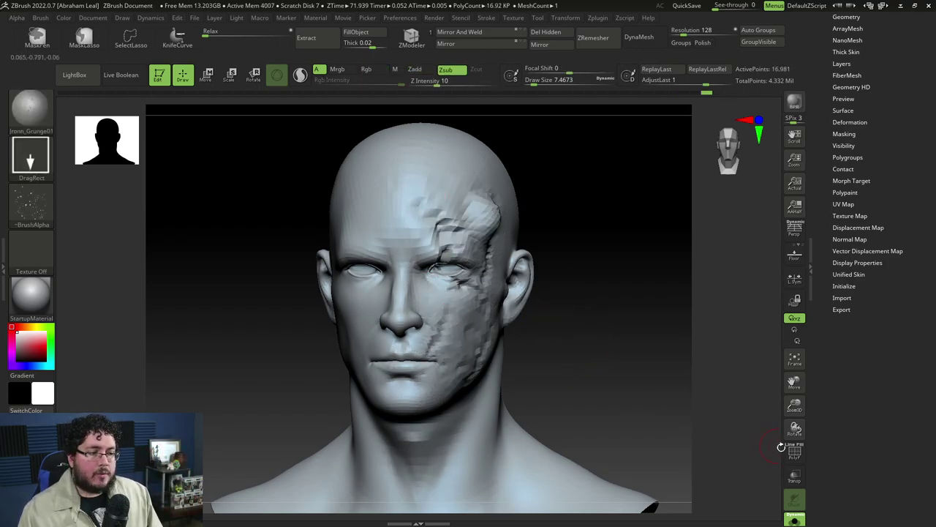
left_click(786, 449)
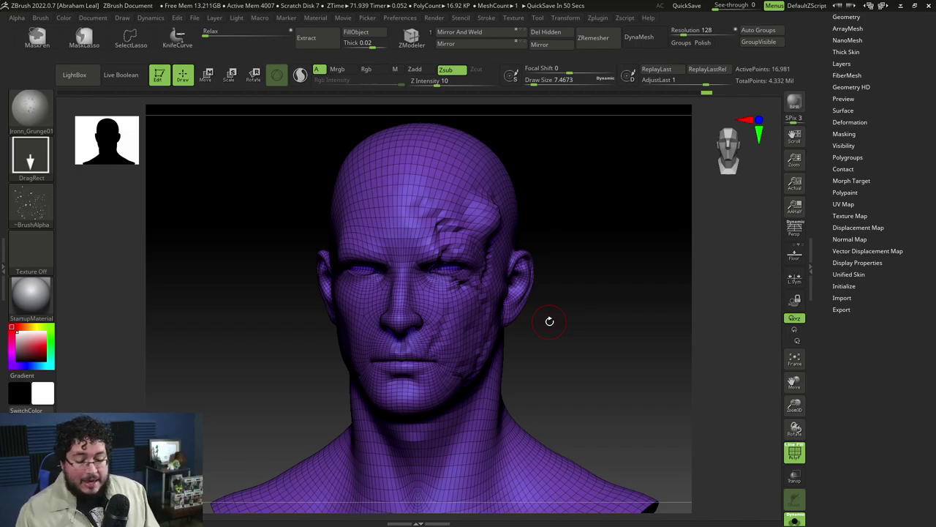
key("d")
key("d")
key("d")
key("d")
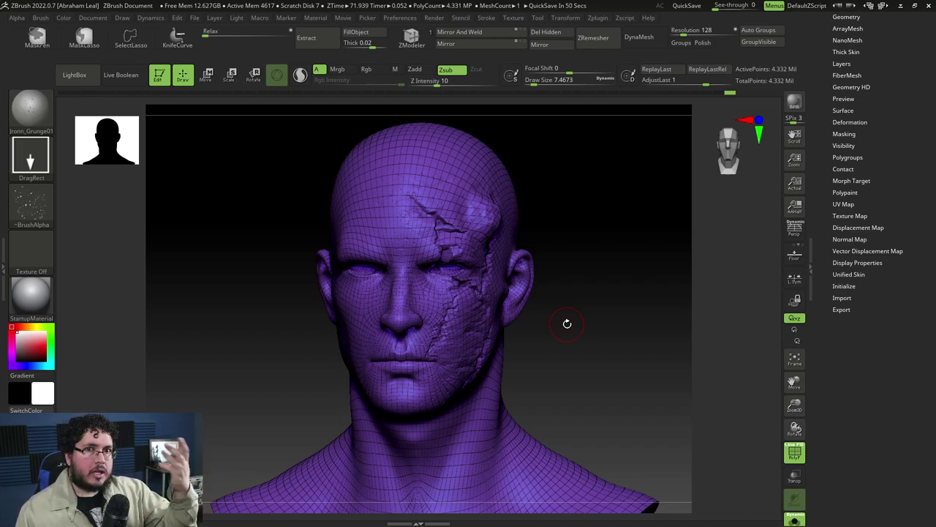
key("shift+d")
key("shift+d")
Morph the head into its flat UV layout, frame it, then morph it back to 3D.
scroll(850, 254, "up", 2)
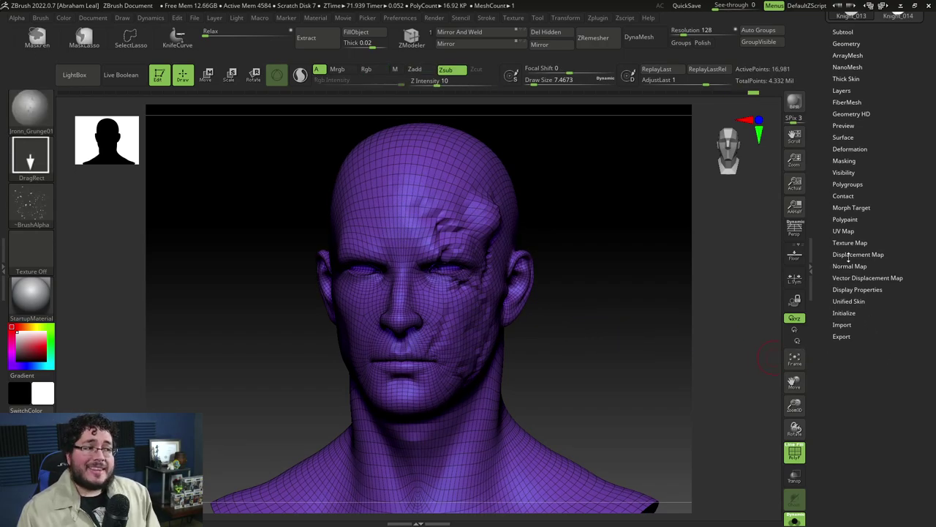
left_click(844, 231)
left_click(844, 240)
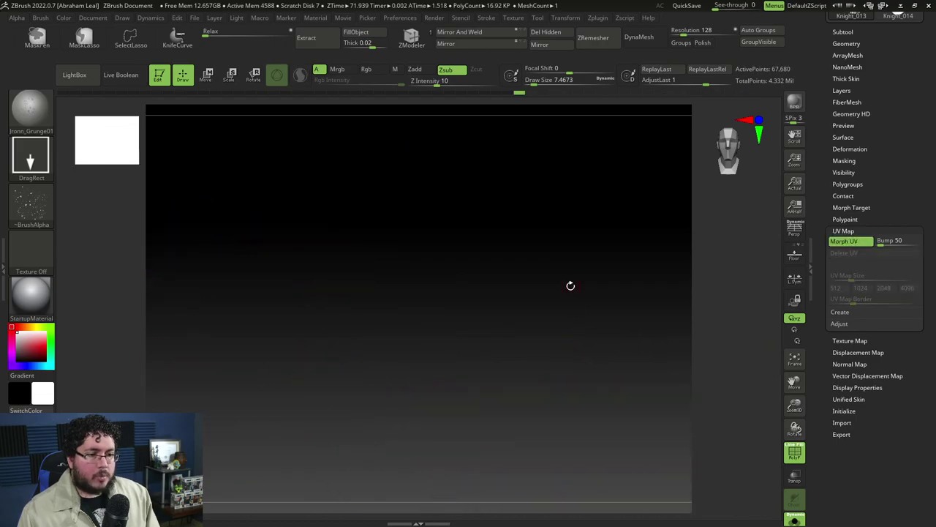
key("f")
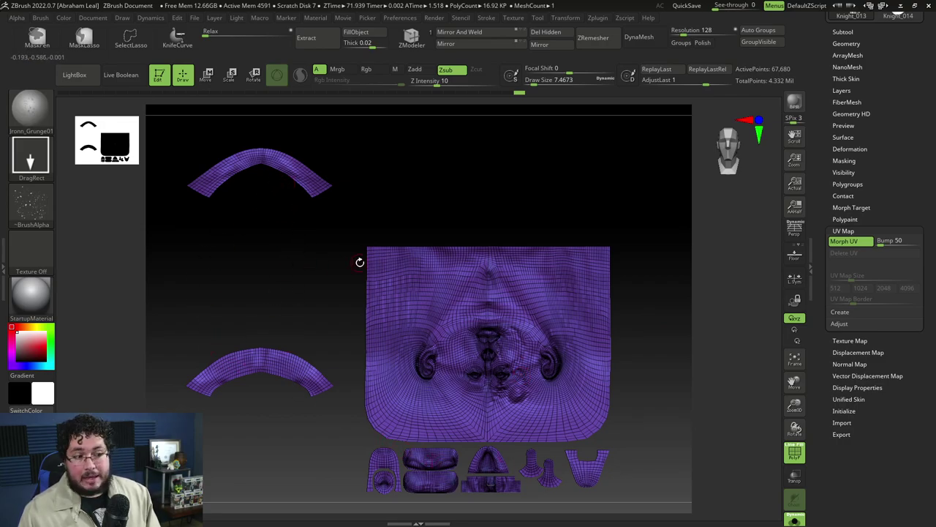
left_click(843, 241)
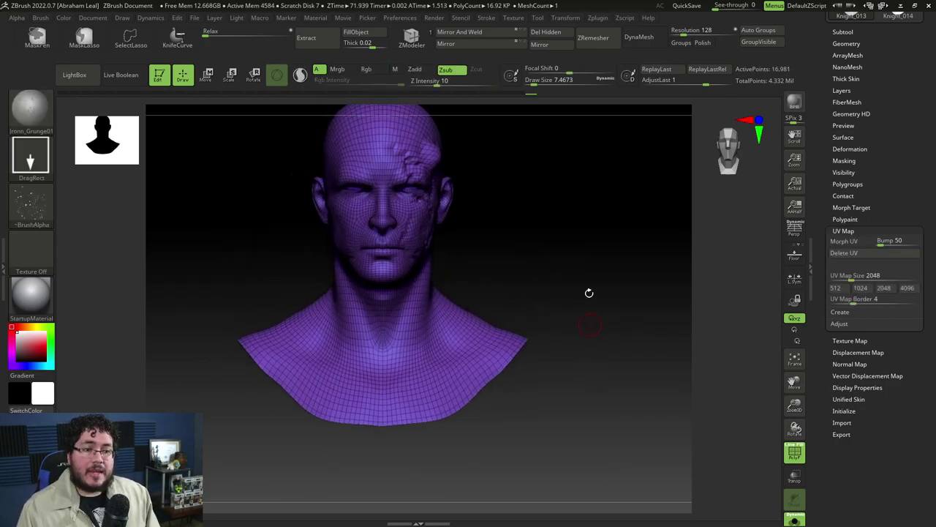
left_click_drag(590, 290, 608, 345)
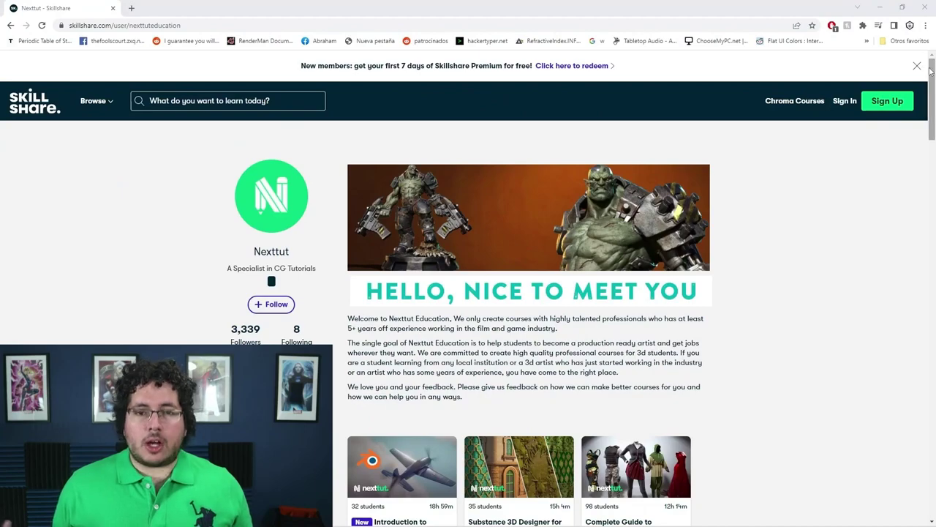
Scroll down the Nexttut Skillshare profile to browse its CG course grid.
scroll(931, 70, "down", 3)
scroll(468, 293, "down", 3)
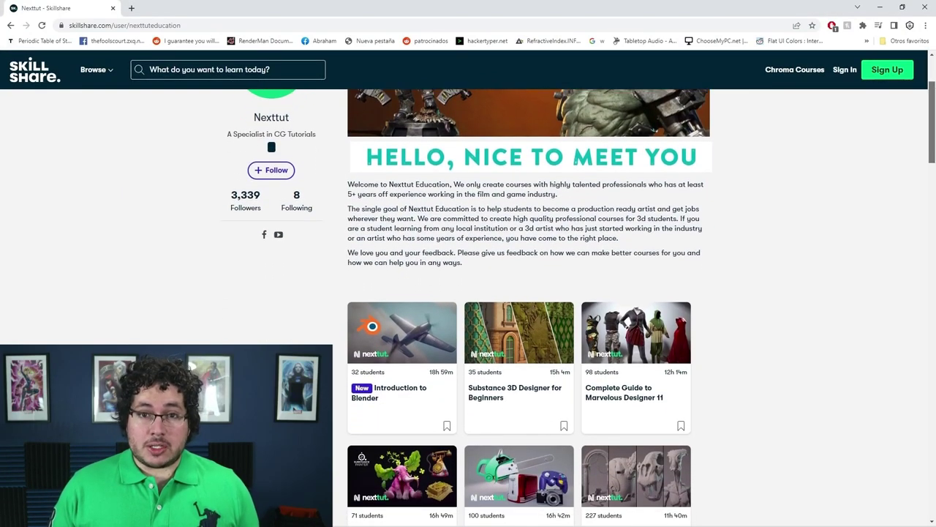
scroll(520, 293, "down", 3)
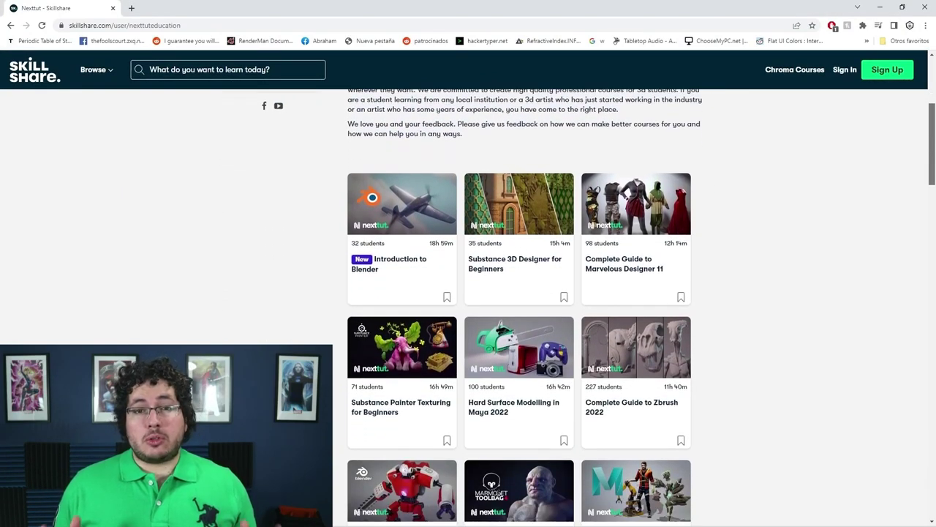
scroll(519, 293, "down", 3)
left_click_drag(932, 163, 906, 275)
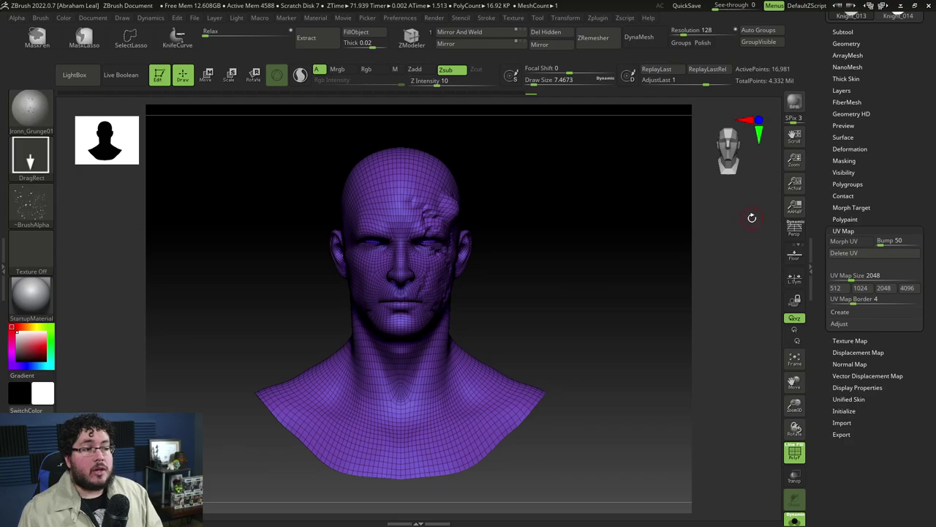
Bring up the Multi Map Exporter panel and scroll its options into view.
left_click(597, 18)
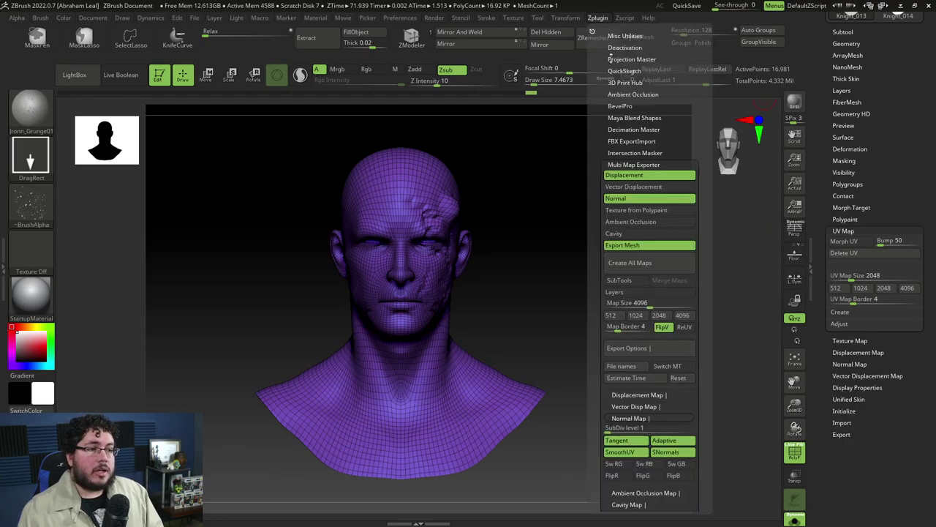
left_click(628, 164)
left_click(640, 164)
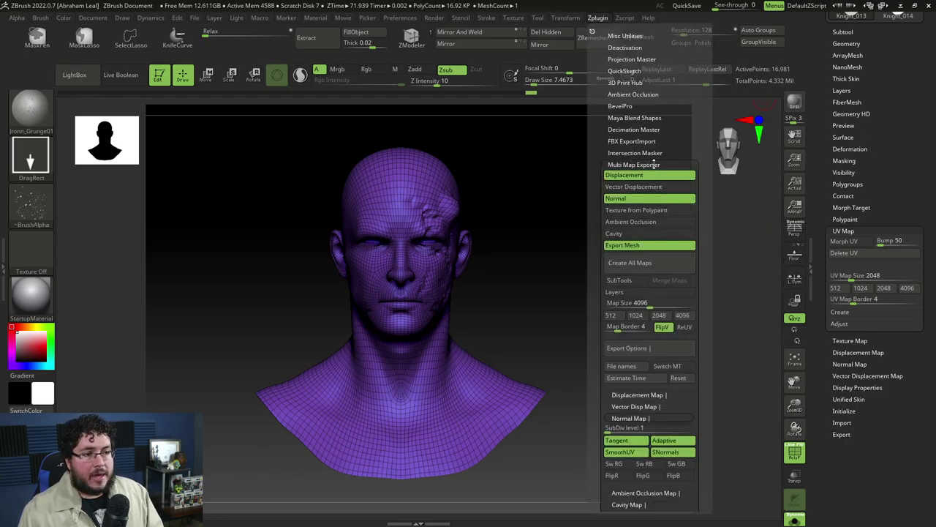
left_click_drag(676, 153, 677, 99)
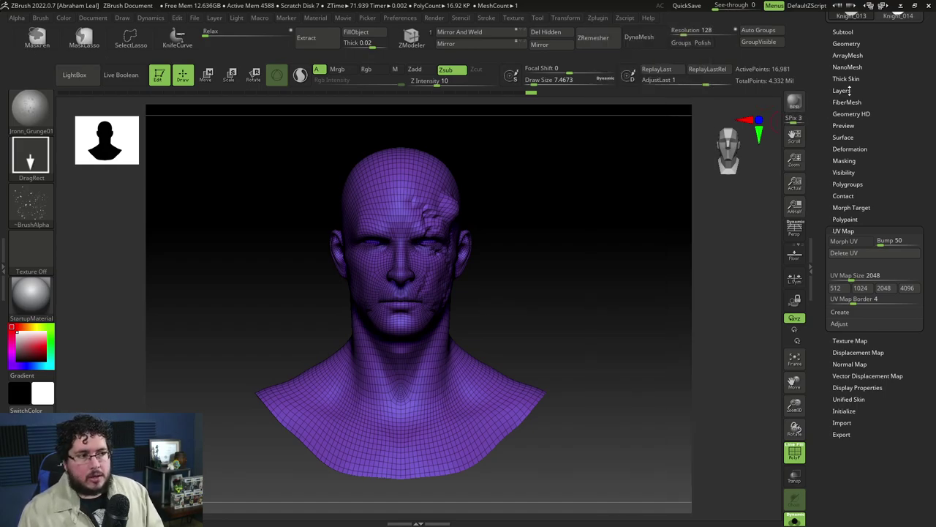
Drag the Geometry SDiv slider down to level 1 and reopen Multi Map Exporter.
left_click(847, 44)
mouse_move(841, 66)
left_mouse_down()
mouse_move(868, 66)
mouse_move(839, 66)
left_mouse_up()
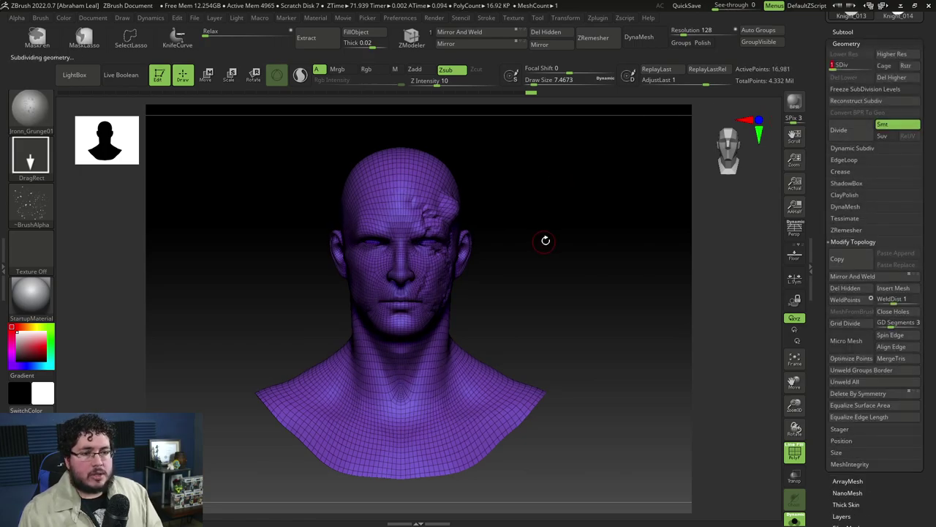
left_click_drag(545, 241, 675, 259)
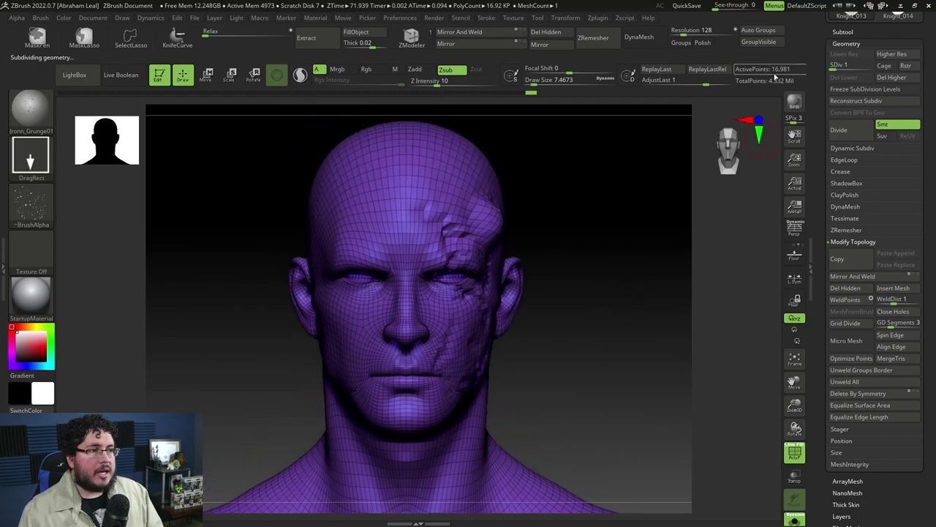
left_click_drag(711, 148, 681, 190, "alt")
left_click_drag(841, 66, 859, 65)
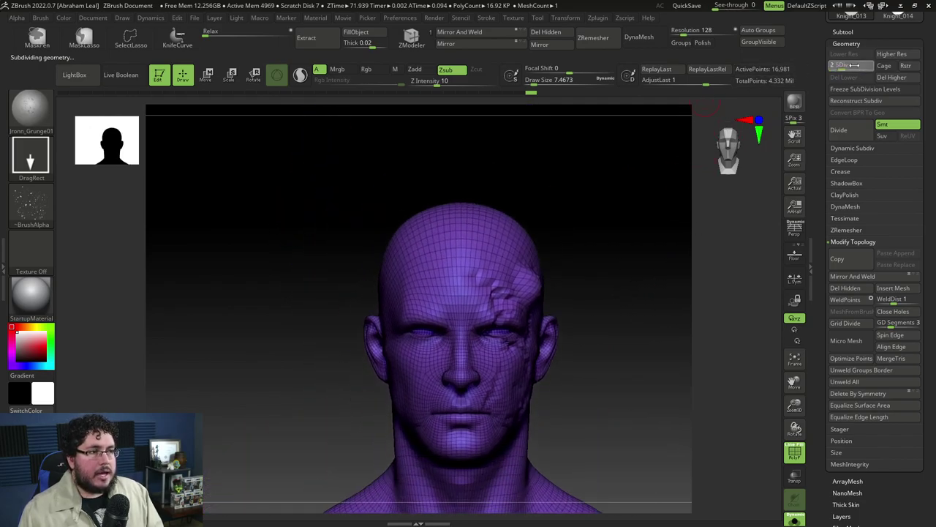
left_click_drag(687, 163, 650, 166)
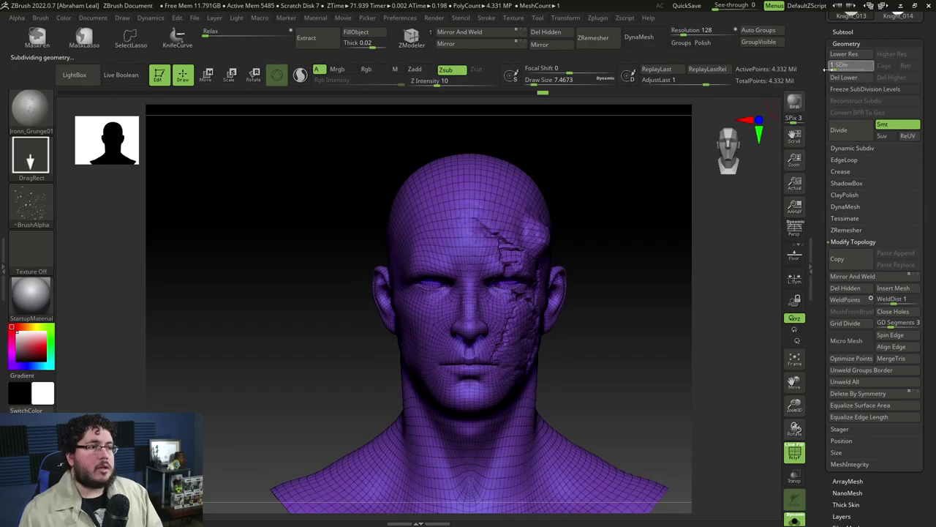
left_click_drag(860, 65, 758, 81)
left_click(601, 19)
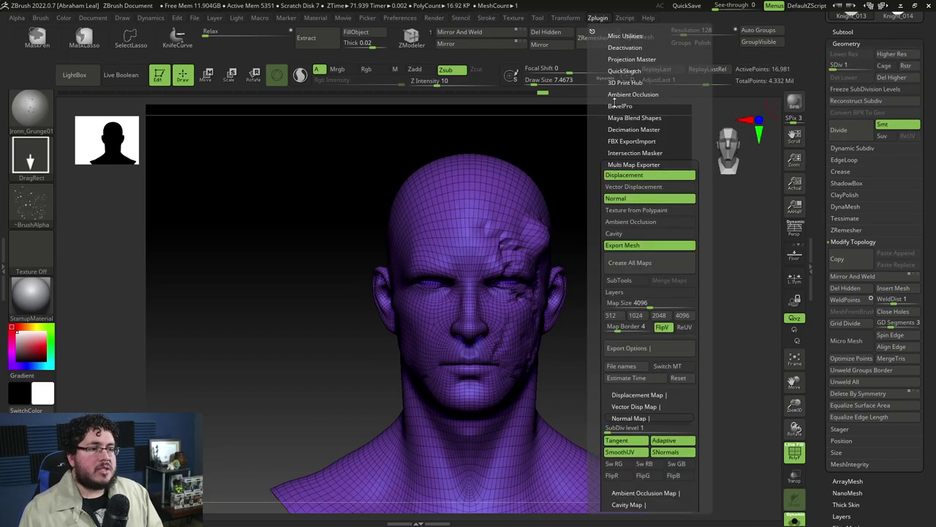
left_click_drag(650, 165, 636, 113)
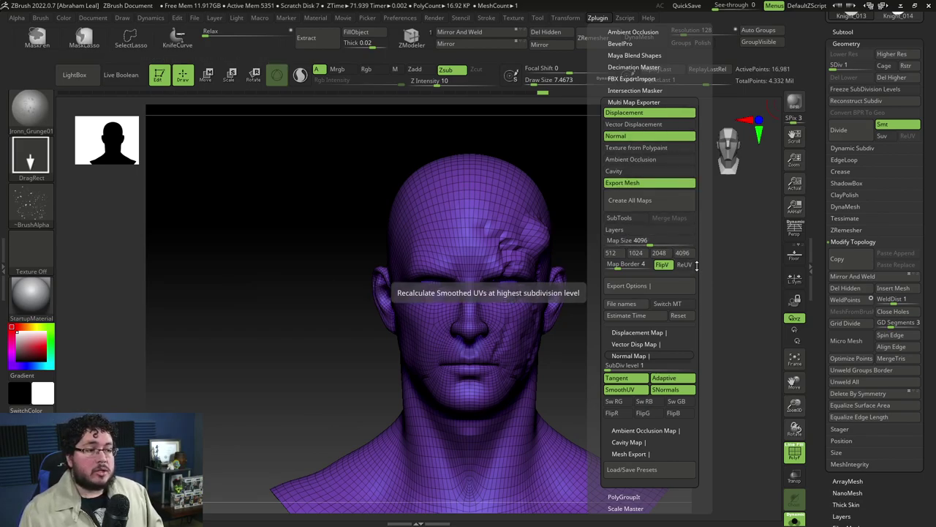
left_click_drag(698, 266, 665, 175)
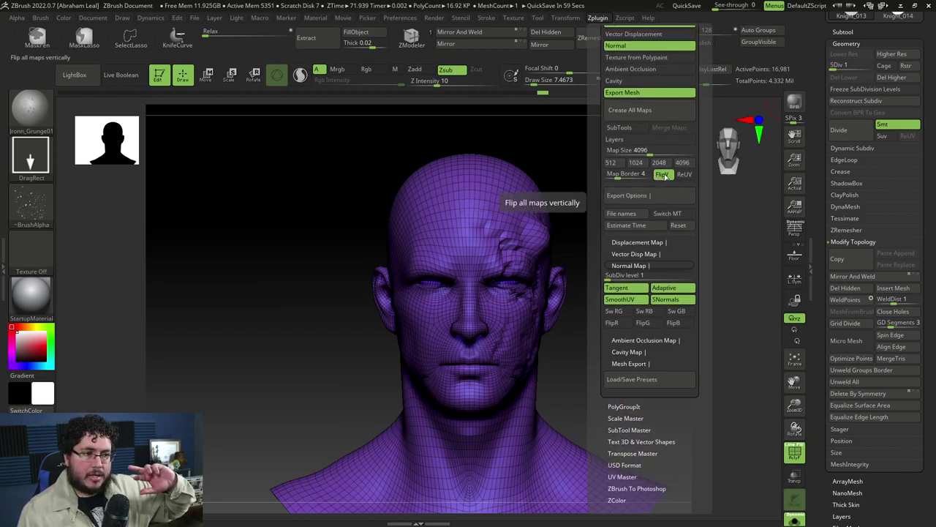
Enable FlipV and expand the Displacement Map and Normal Map export options.
left_click(662, 175)
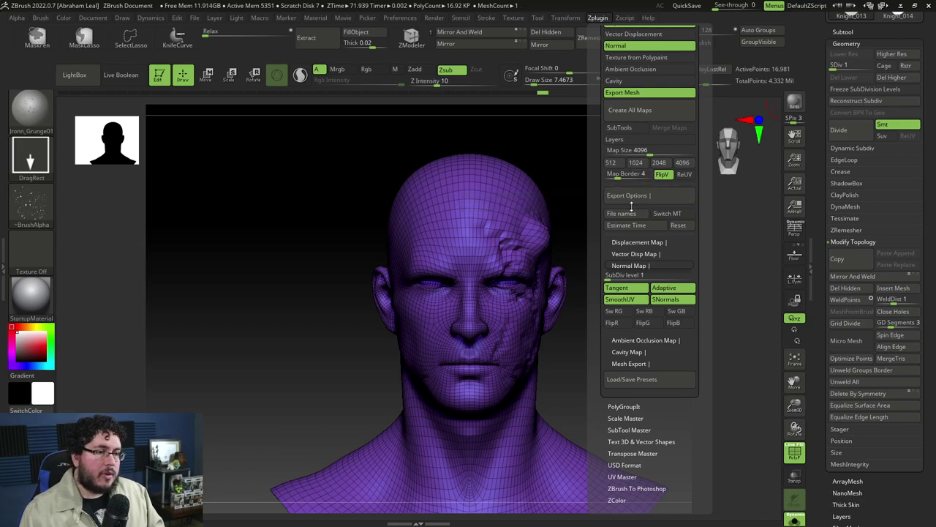
left_click(628, 243)
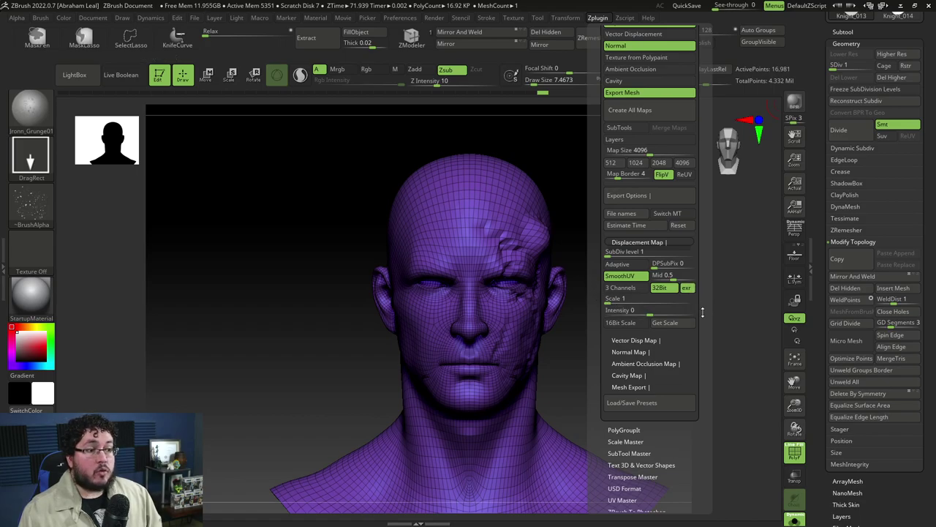
left_click(630, 351)
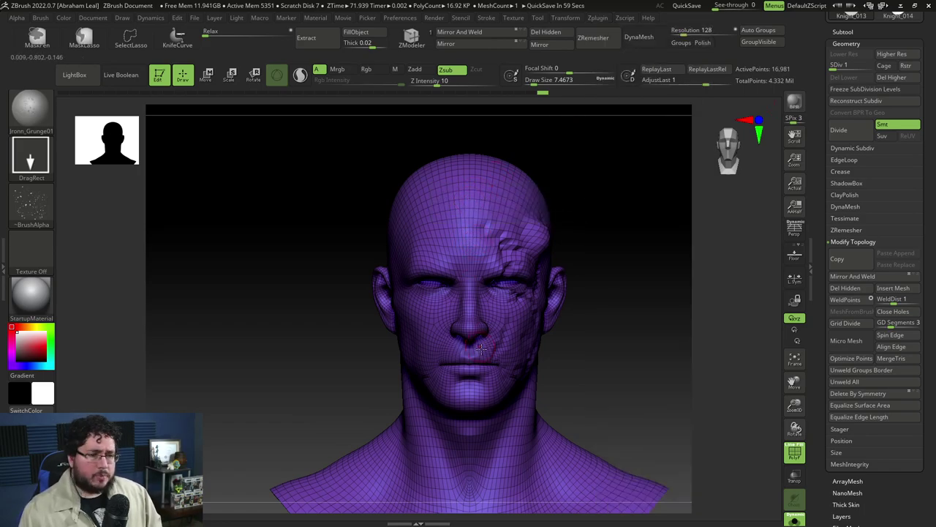
Launch Photoshop from a Start menu search for 'phot'.
key("alt+Tab")
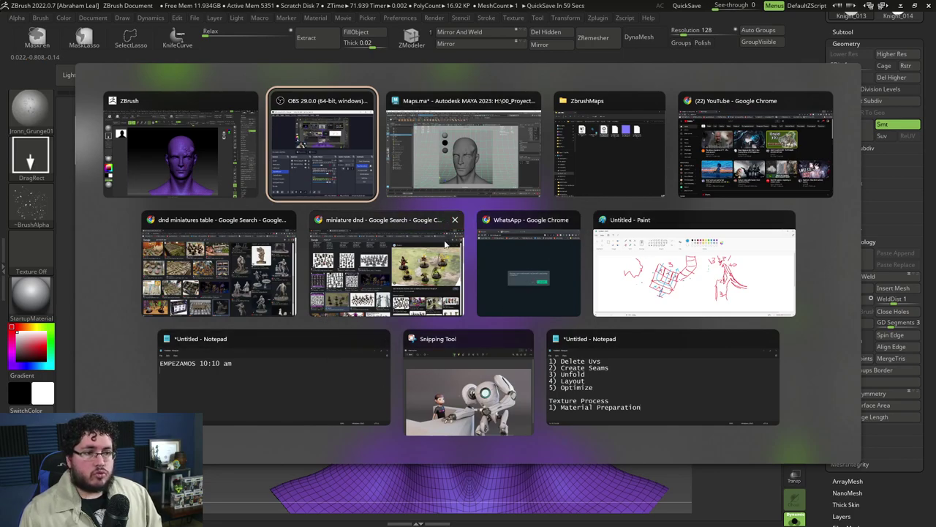
key("Escape")
key("super")
type("phot")
key("Return")
key("super")
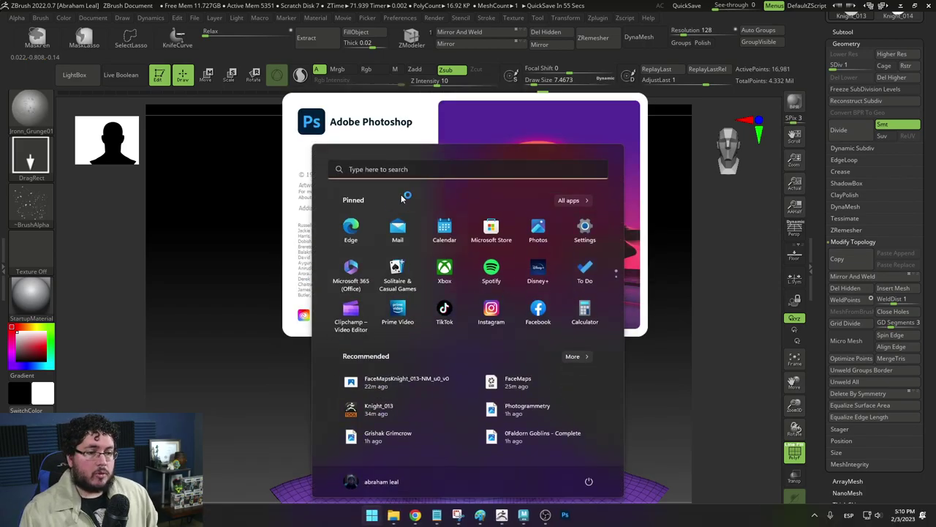
key("super")
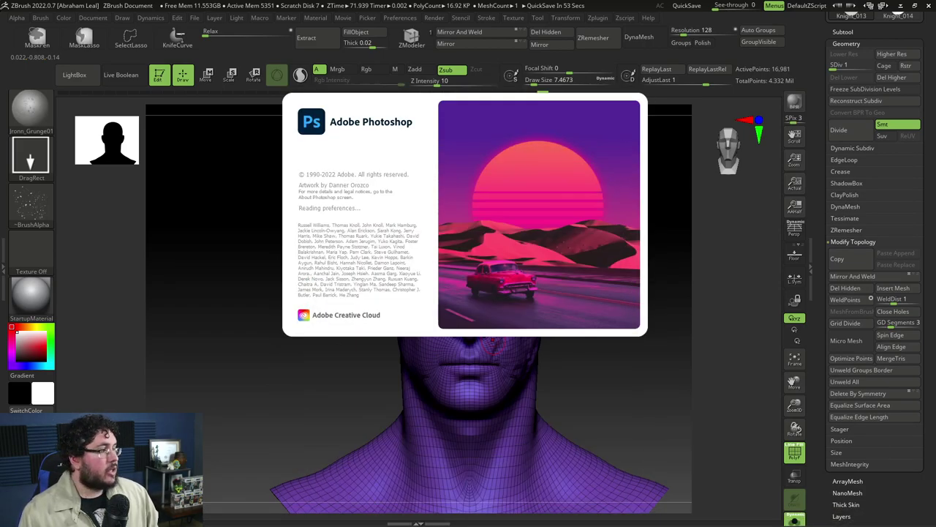
Open File Explorer's ZbrushMaps folder and drag the NM texture into Photoshop.
key("super+e")
left_click_drag(624, 120, 471, 87)
left_click(395, 179)
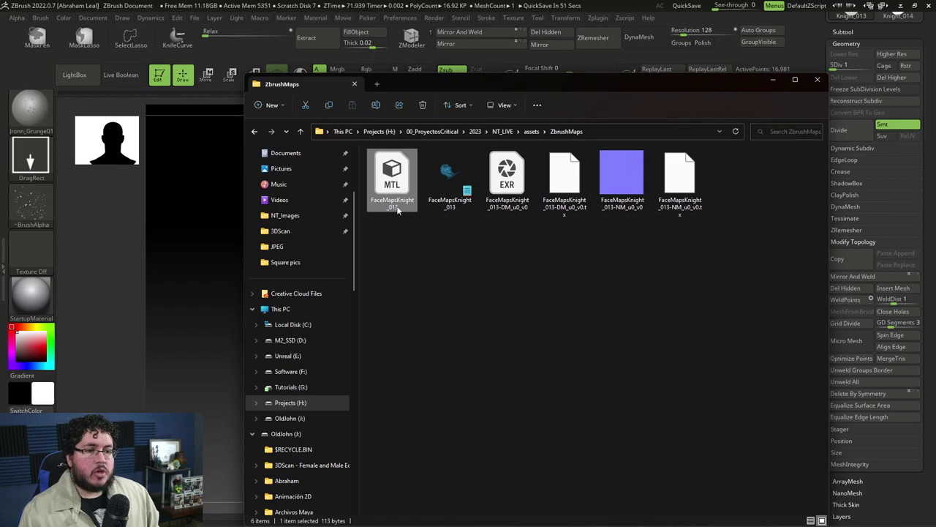
left_click(448, 192)
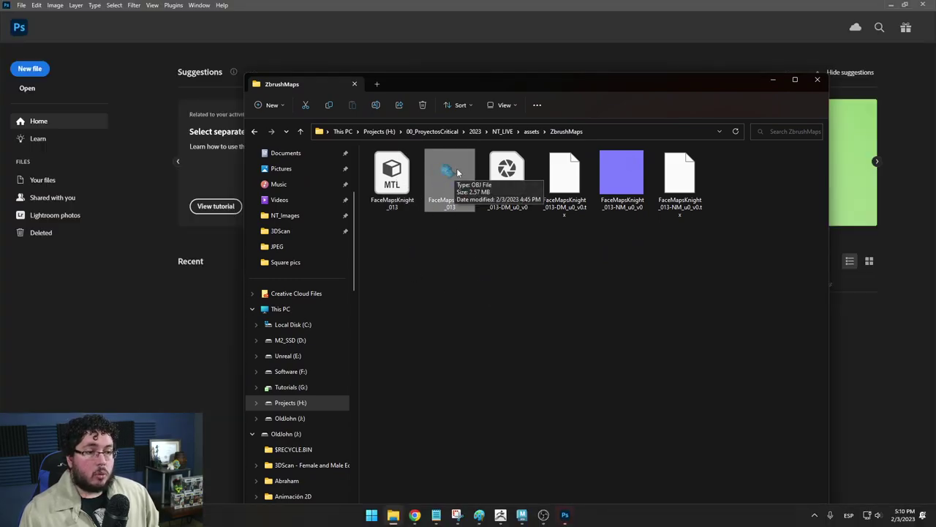
left_click(527, 206)
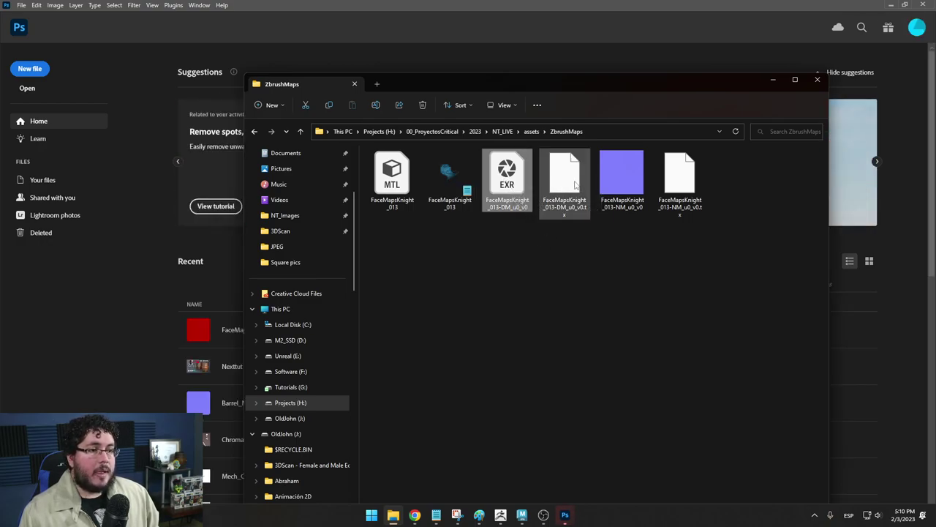
left_click(613, 182)
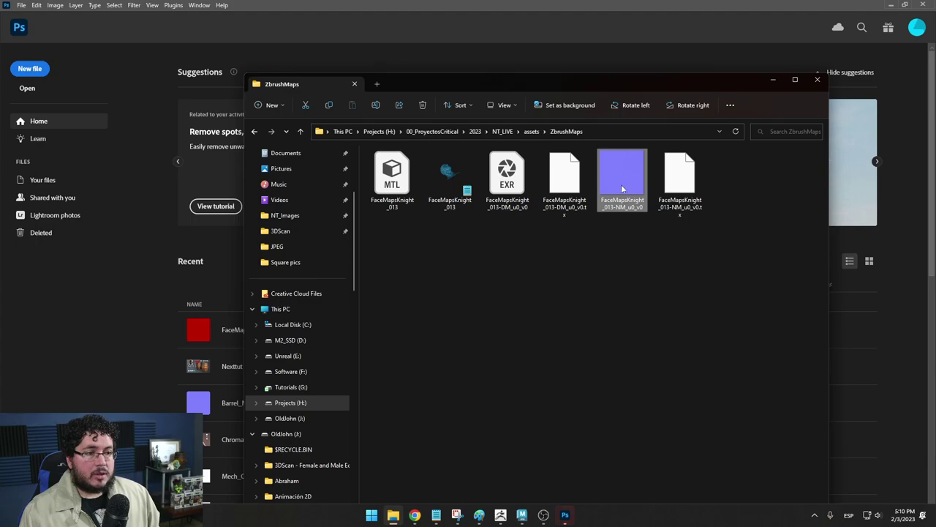
left_click_drag(624, 182, 171, 282)
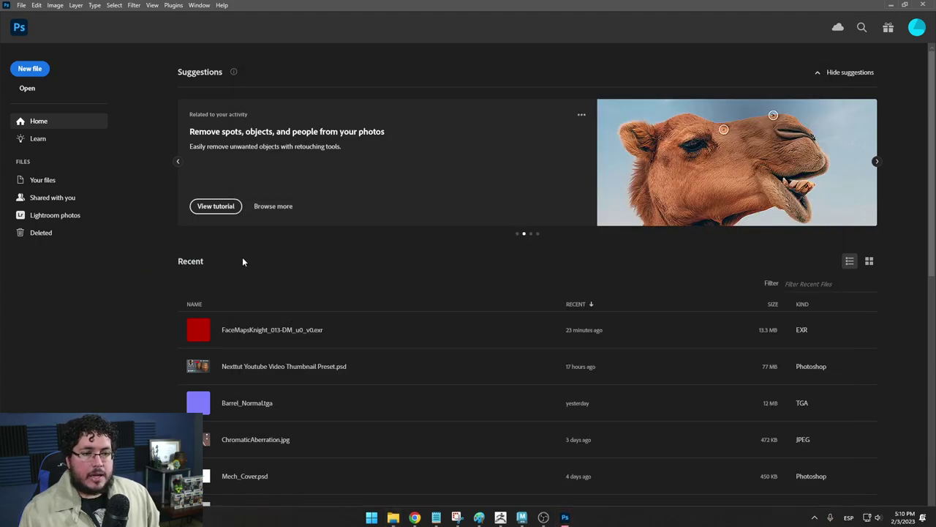
Zoom and pan the FaceMapsKnight_013-NM_u0_v0.tif crack and ear detail, then return to File Explorer.
scroll(496, 209, "up", 5, "alt")
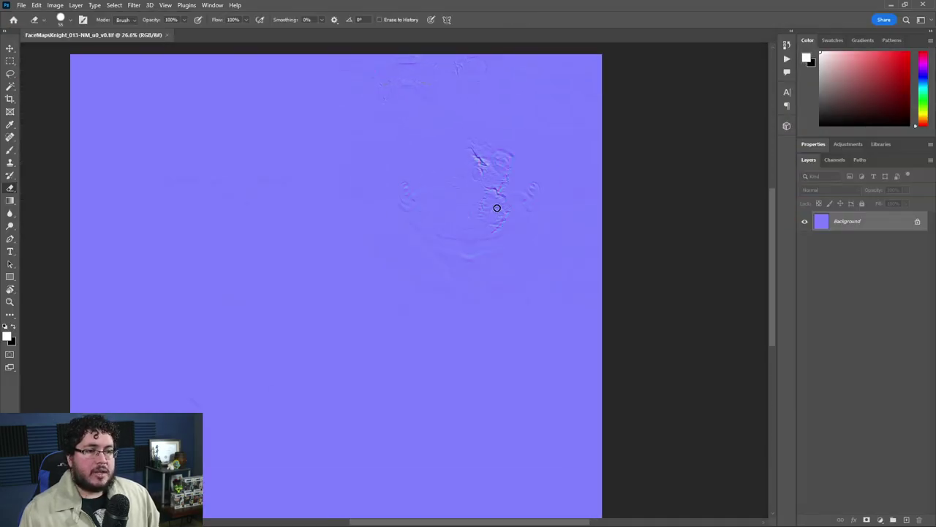
scroll(482, 220, "up", 3, "alt")
scroll(489, 282, "down", 8, "alt")
scroll(369, 308, "down", 2, "alt")
left_click_drag(332, 311, 361, 255)
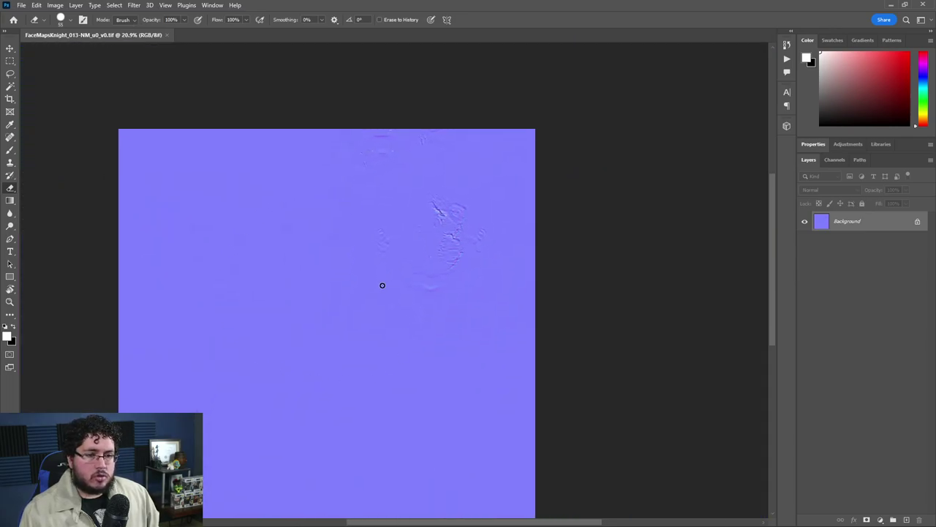
scroll(439, 222, "up", 8, "alt")
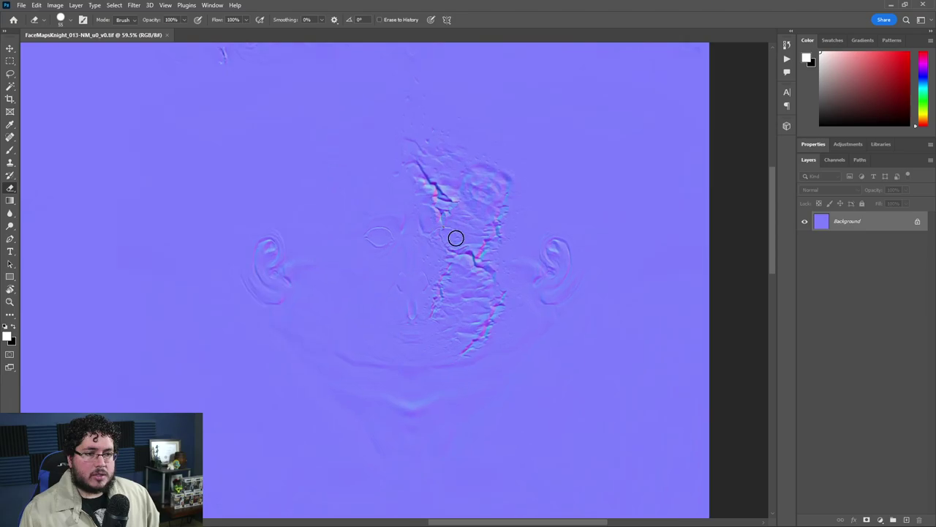
scroll(424, 215, "up", 2, "alt")
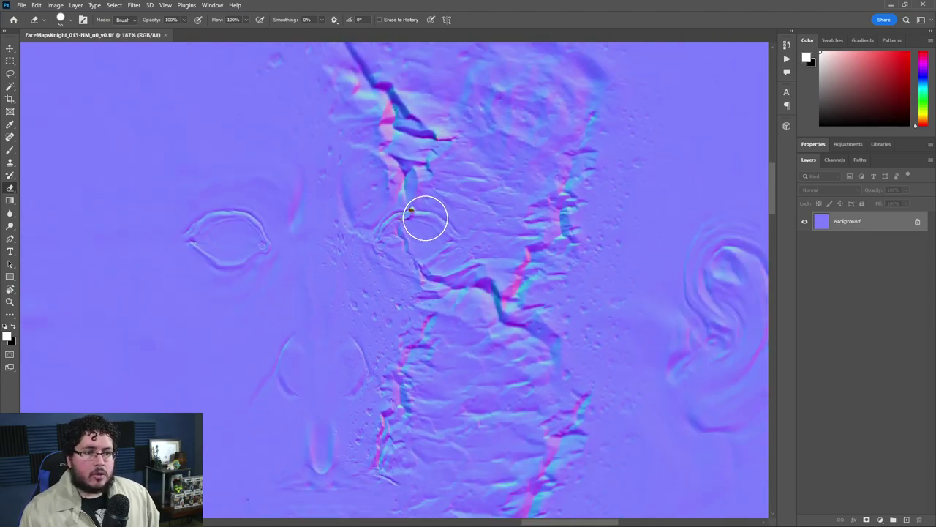
scroll(426, 215, "down", 1, "alt")
scroll(454, 217, "down", 2, "alt")
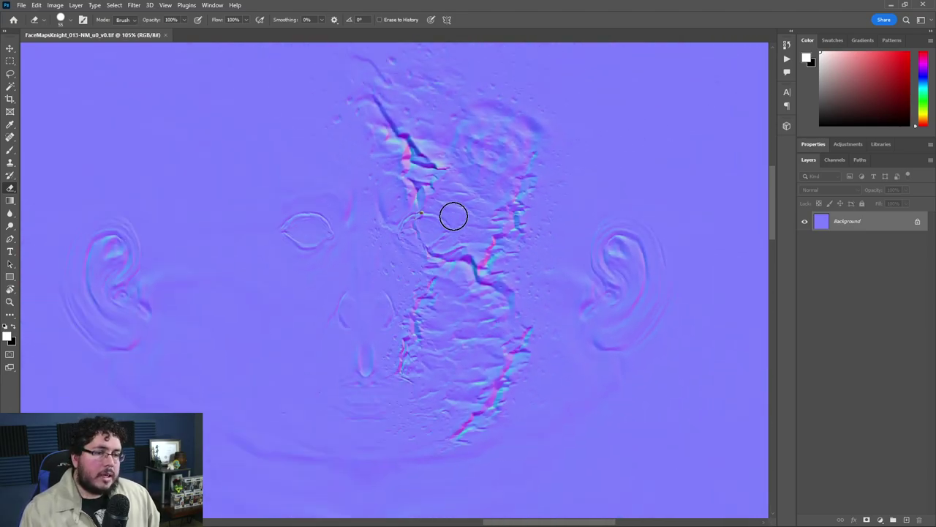
scroll(453, 218, "up", 1, "alt")
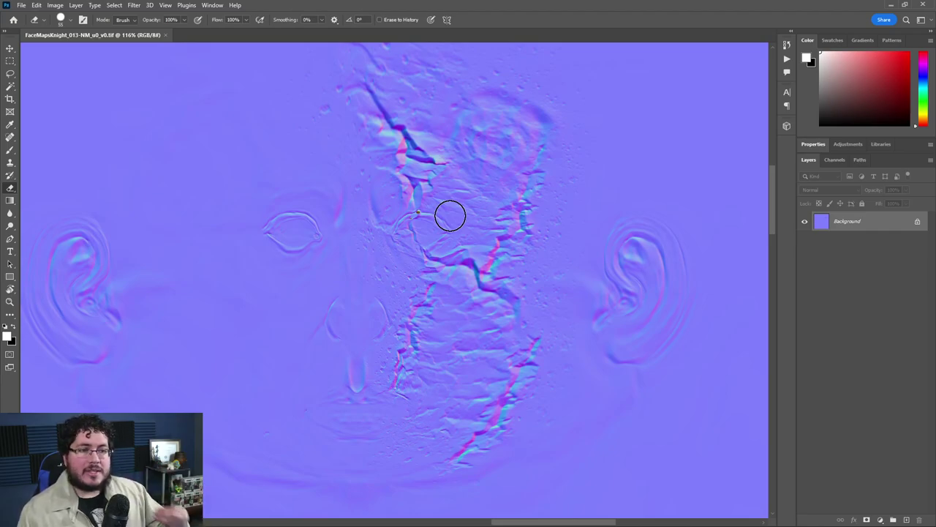
key("alt+Tab")
Open FaceMapsKnight_013-DM_u0_v0.exr in Photoshop, accepting the default OpenEXR read options.
left_click(376, 192)
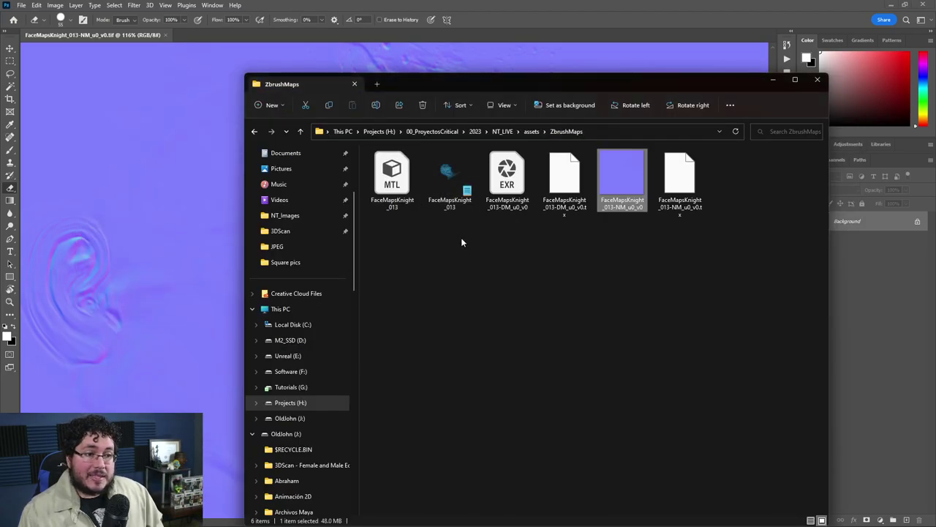
left_click(505, 146)
left_click(511, 26)
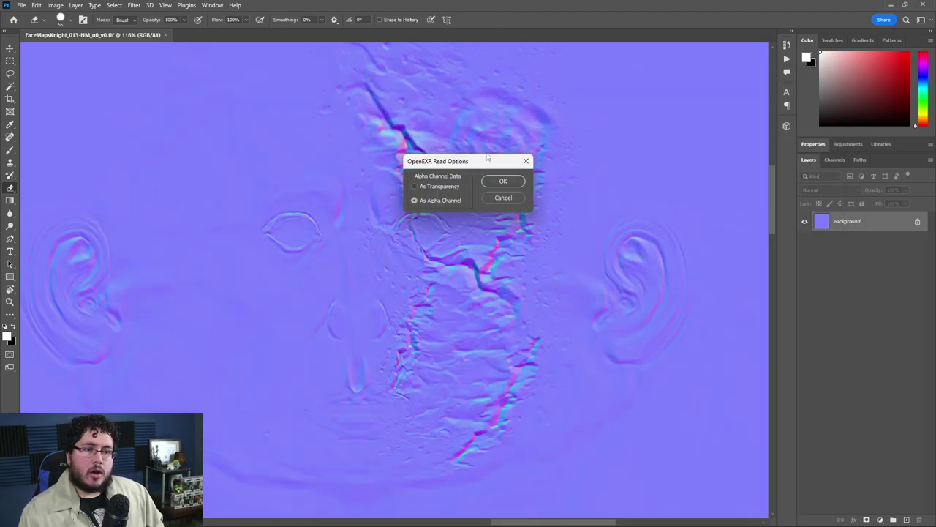
left_click(502, 180)
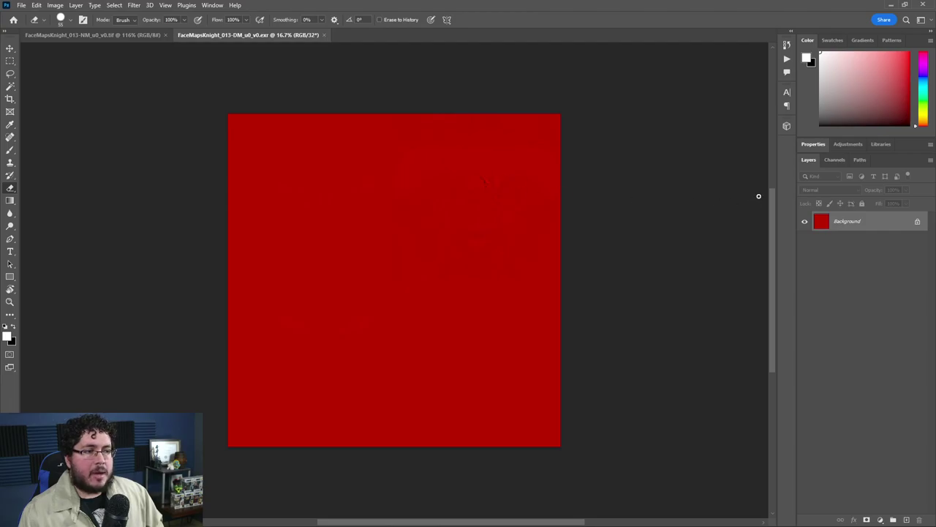
View only the displacement map's Red channel up close, then return to Maya.
left_click(835, 159)
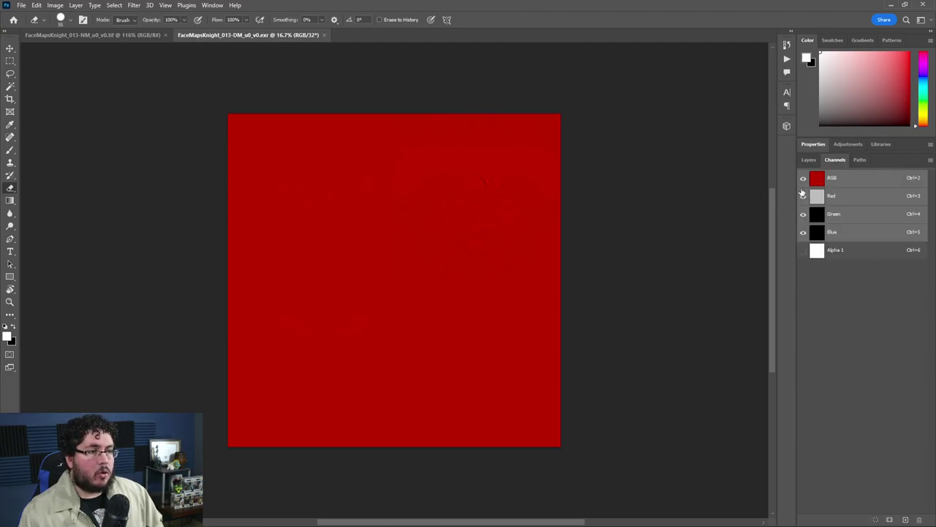
left_click(829, 196)
scroll(497, 192, "up", 5, "alt")
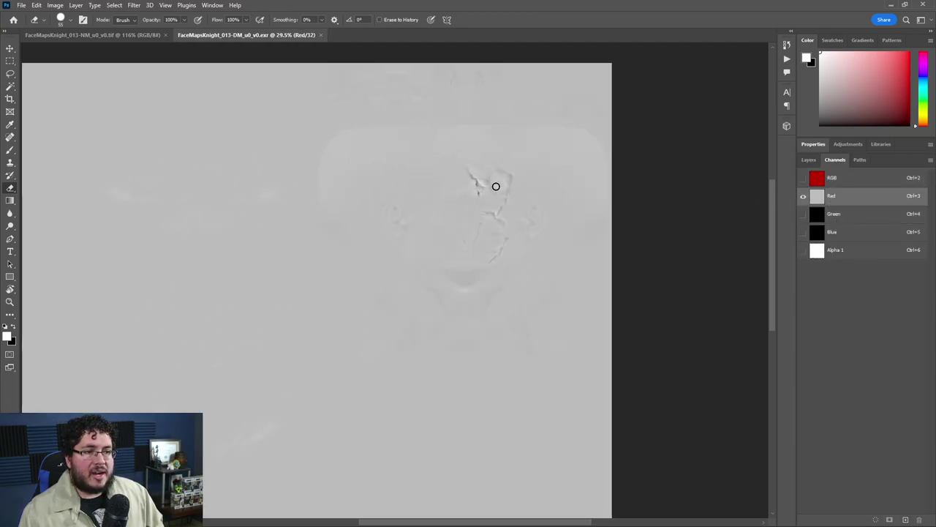
scroll(493, 199, "up", 4, "alt")
scroll(475, 227, "down", 2, "alt")
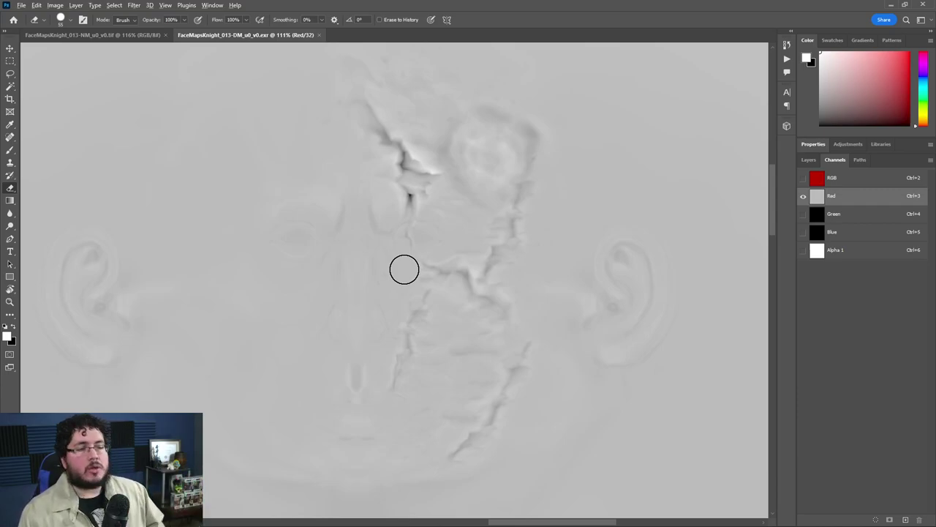
key("alt+Tab")
key("alt+Tab")
key("alt+Tab")
key("alt+Tab")
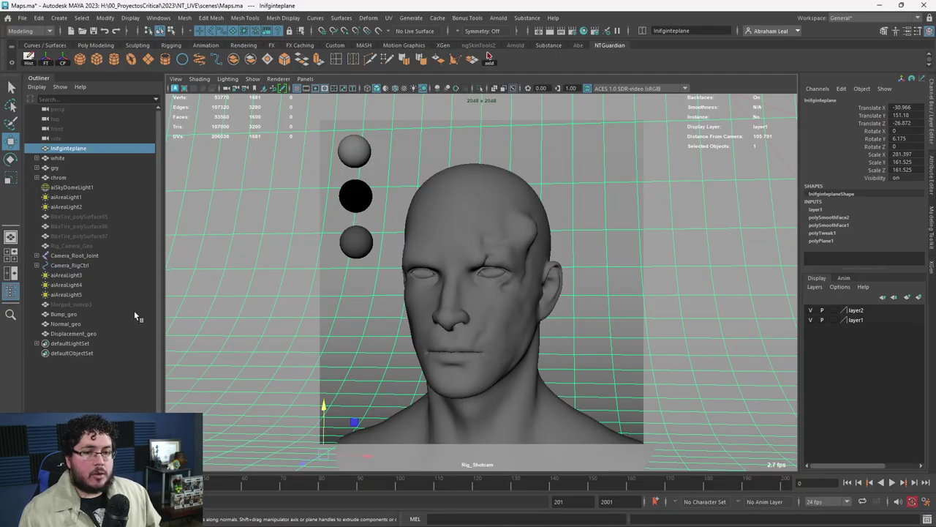
Hide Normal_geo and Displacement_geo, select Bump_geo, and orbit to a frontal view.
left_click(65, 323)
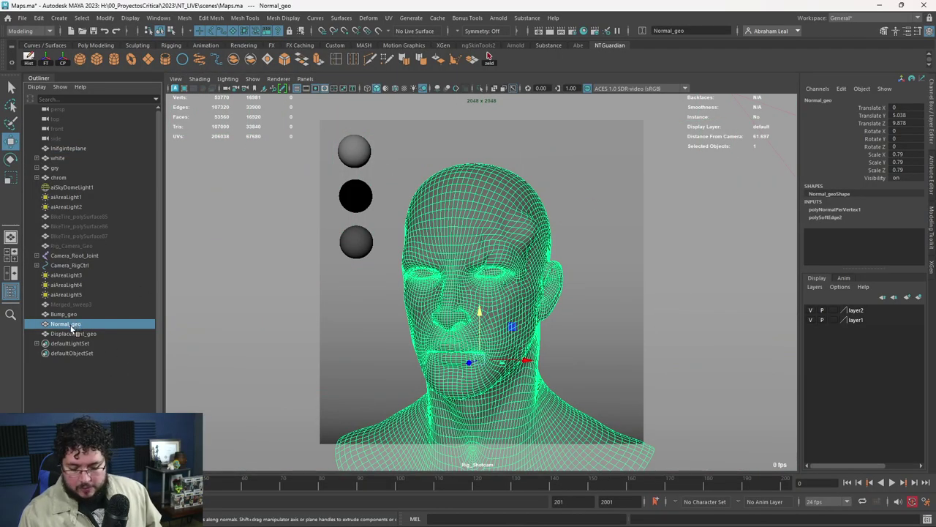
left_click(73, 332)
key("h")
left_click(73, 314)
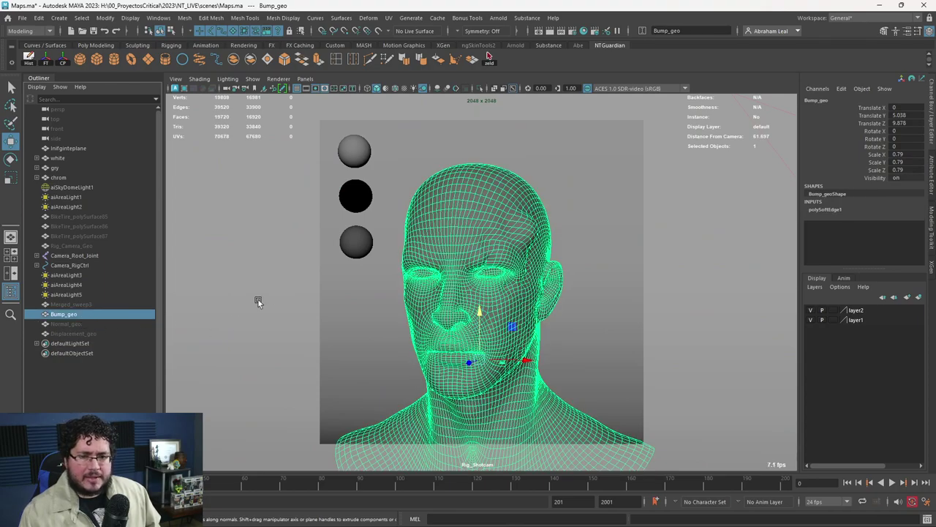
left_click_drag(478, 296, 511, 278, "alt")
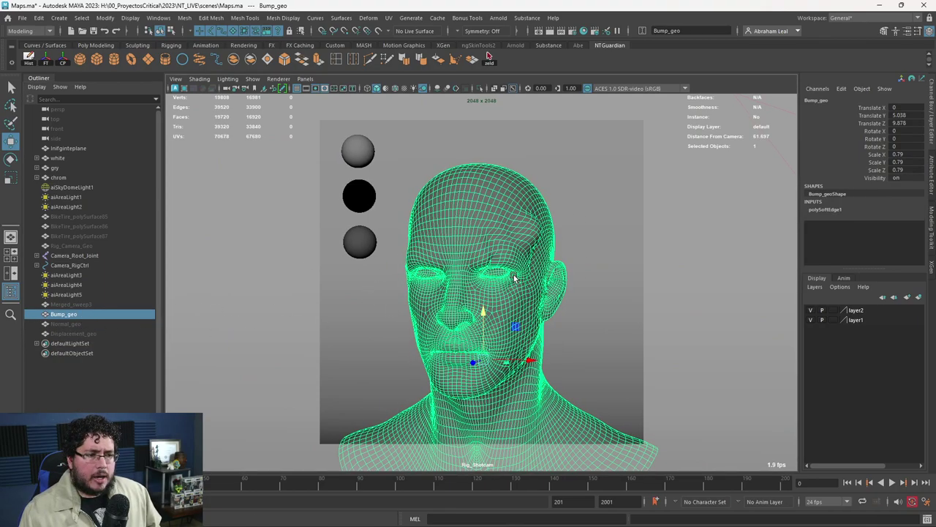
Render Bump_geo in Arnold RenderView and zoom in on the cracked face.
key("alt+Tab")
left_click(884, 29)
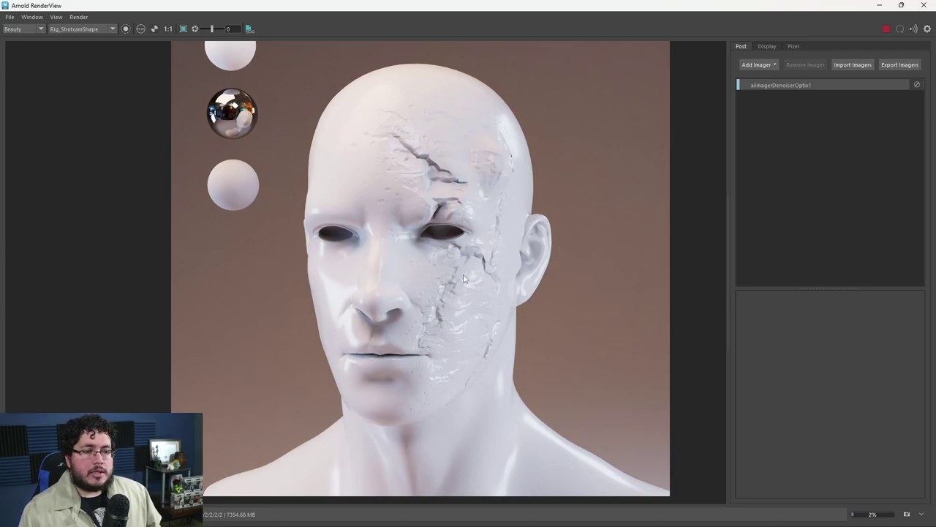
scroll(463, 274, "up", 4)
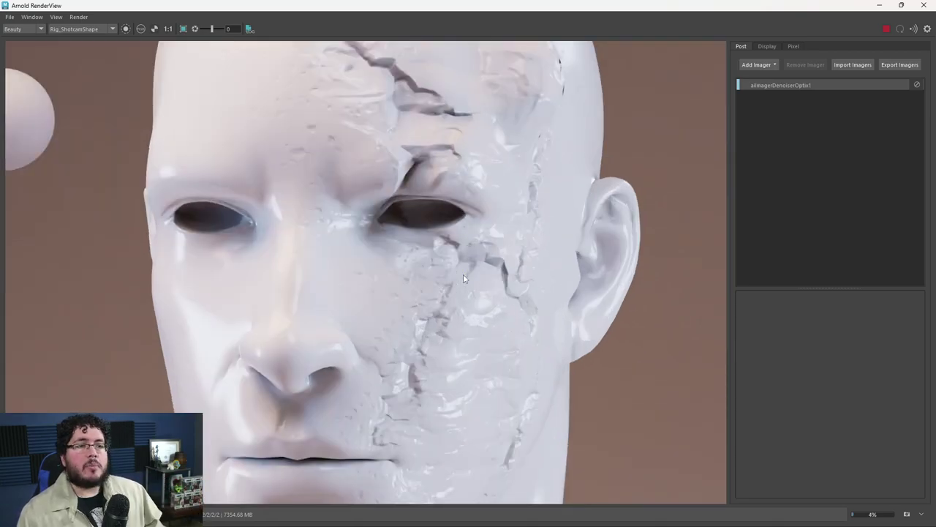
scroll(463, 274, "down", 4)
scroll(455, 282, "up", 2)
scroll(455, 281, "up", 2)
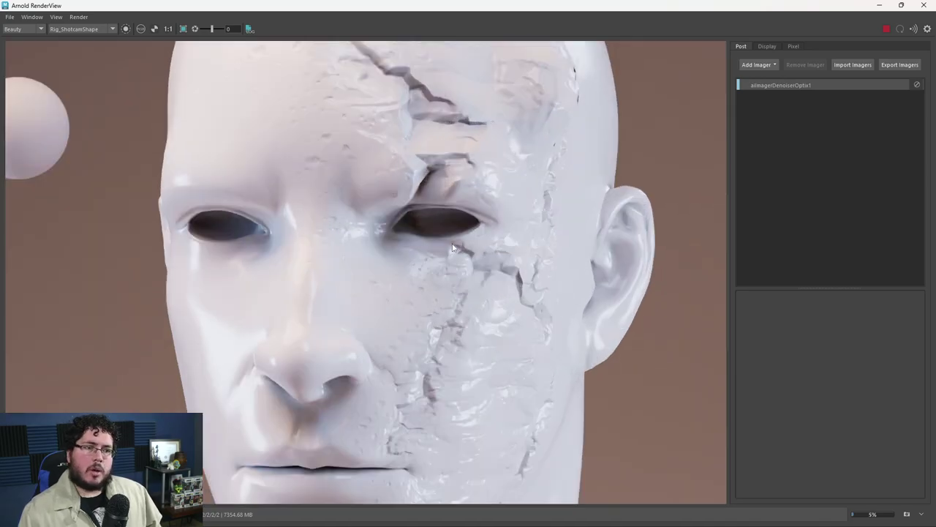
scroll(457, 264, "down", 4)
scroll(458, 264, "up", 3)
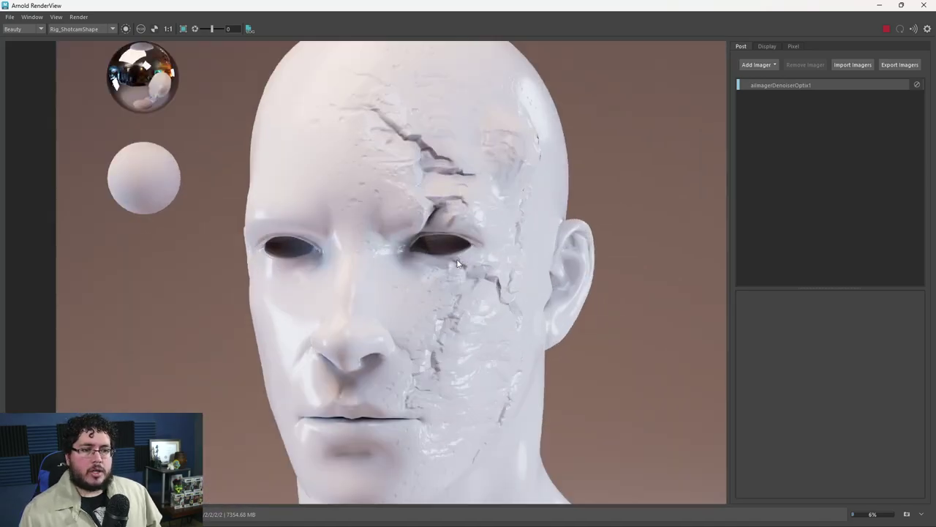
Trace aiStandardSurface20's Bump Mapping from the file19 texture to its bump2d6 node.
left_click(879, 5)
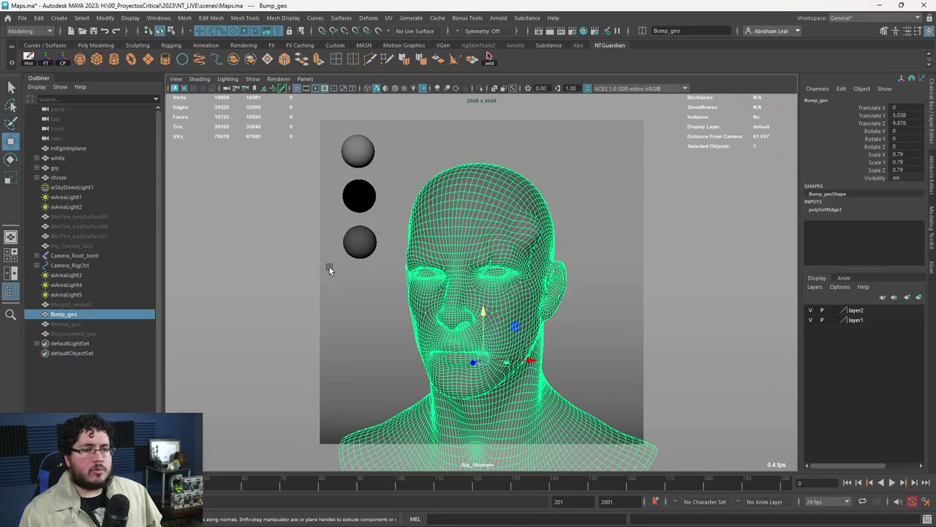
key("ctrl+a")
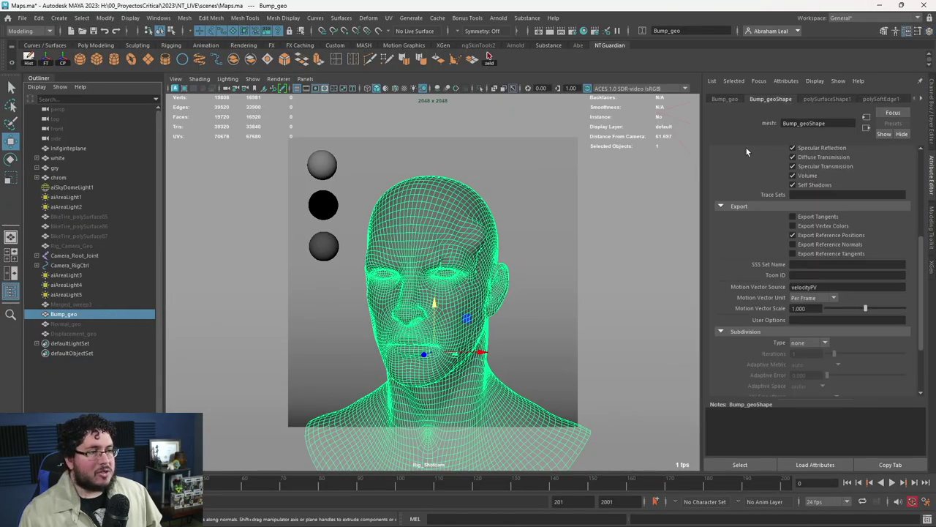
key("ctrl+a")
key("ctrl+a")
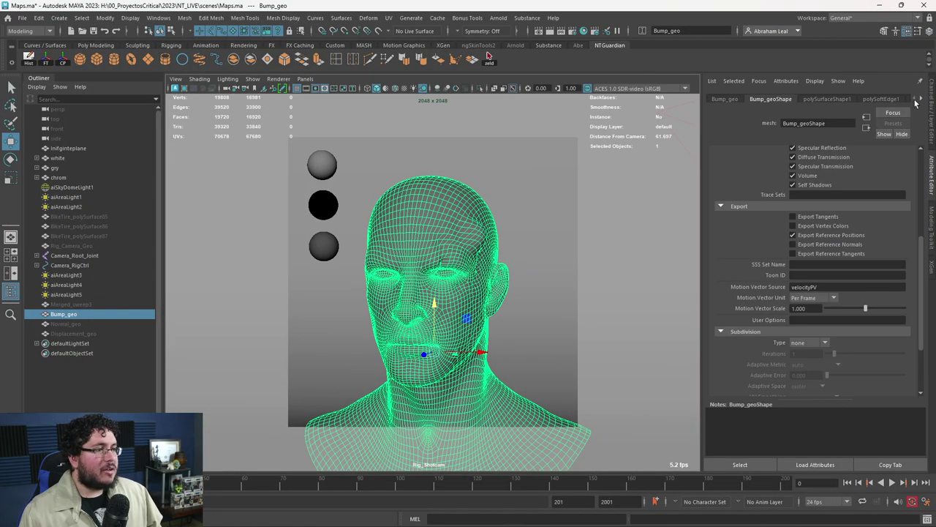
left_click(916, 99)
left_click(896, 101)
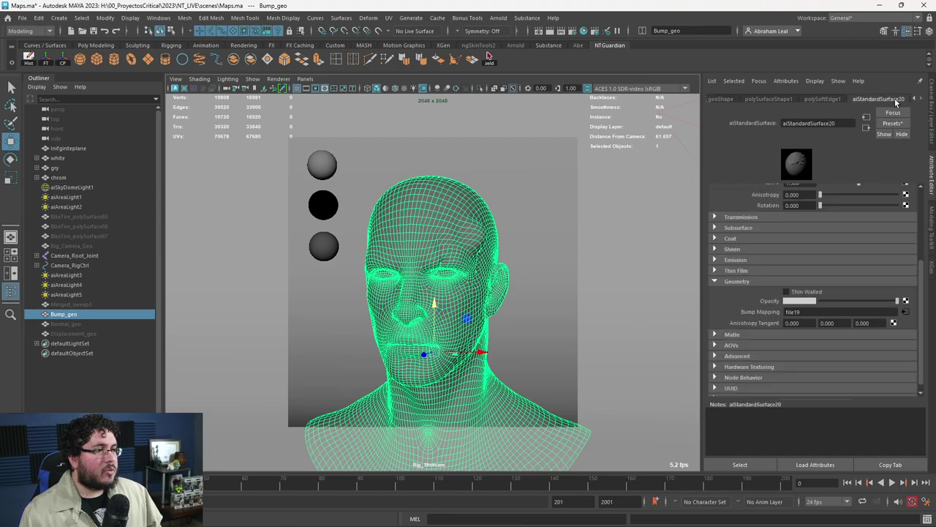
left_click(906, 313)
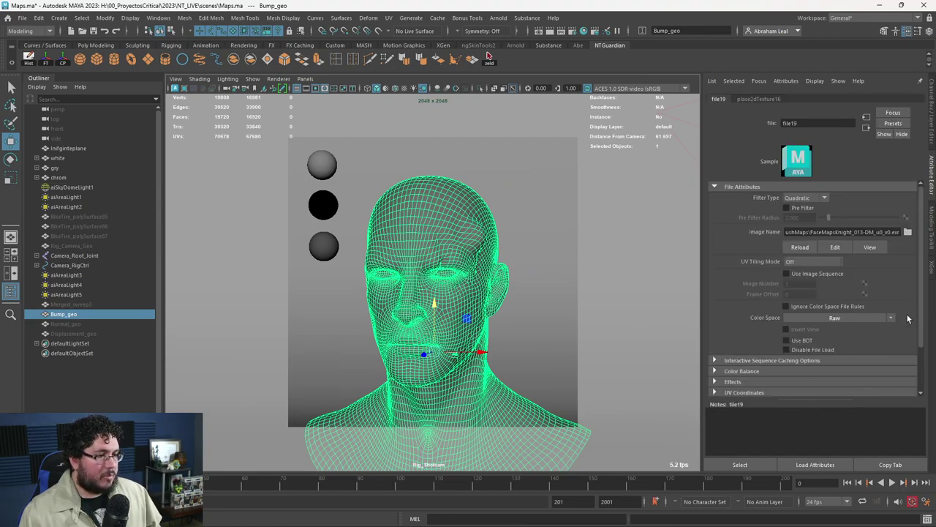
left_click(866, 128)
key("alt+Tab")
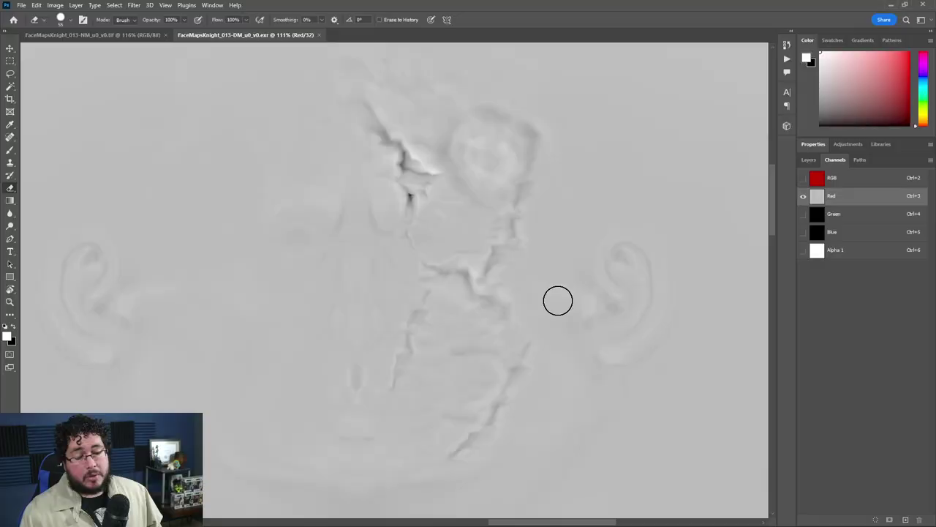
key("alt+Tab")
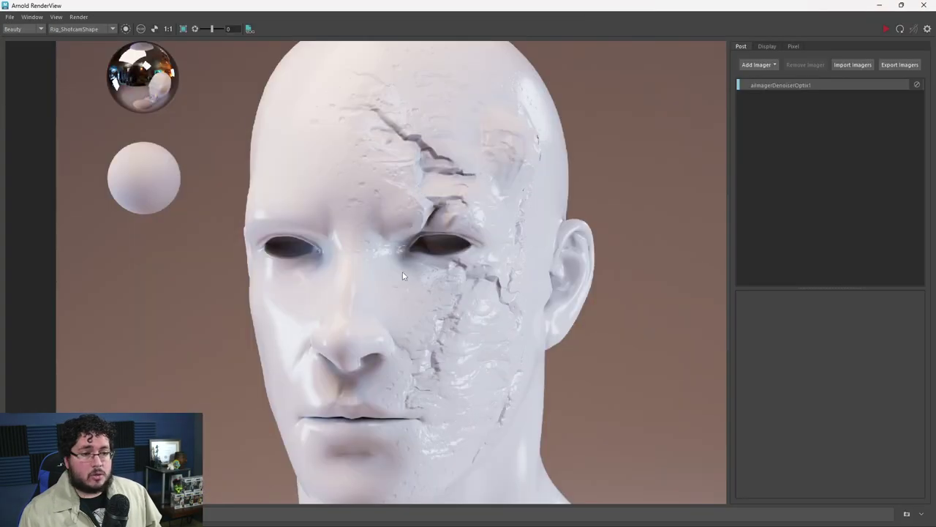
scroll(438, 256, "down", 1)
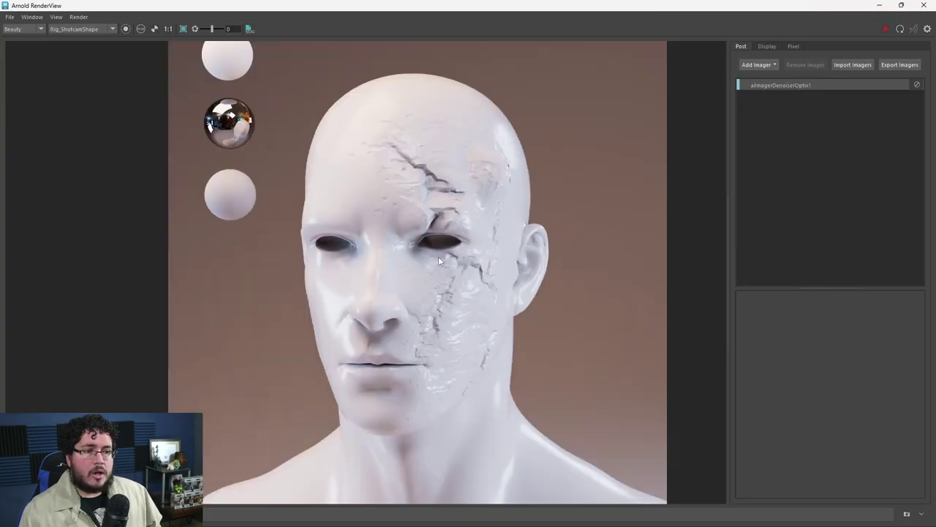
scroll(439, 261, "up", 1)
scroll(431, 286, "down", 1)
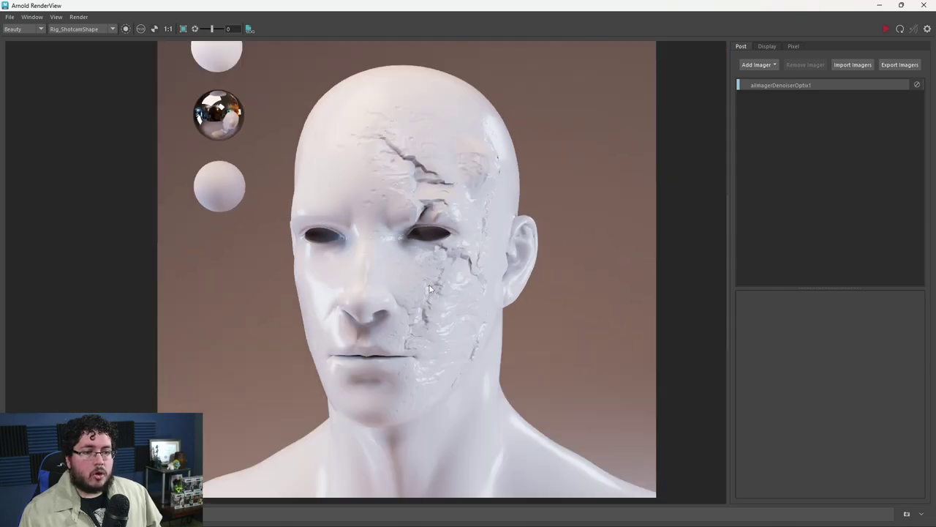
scroll(429, 290, "up", 2)
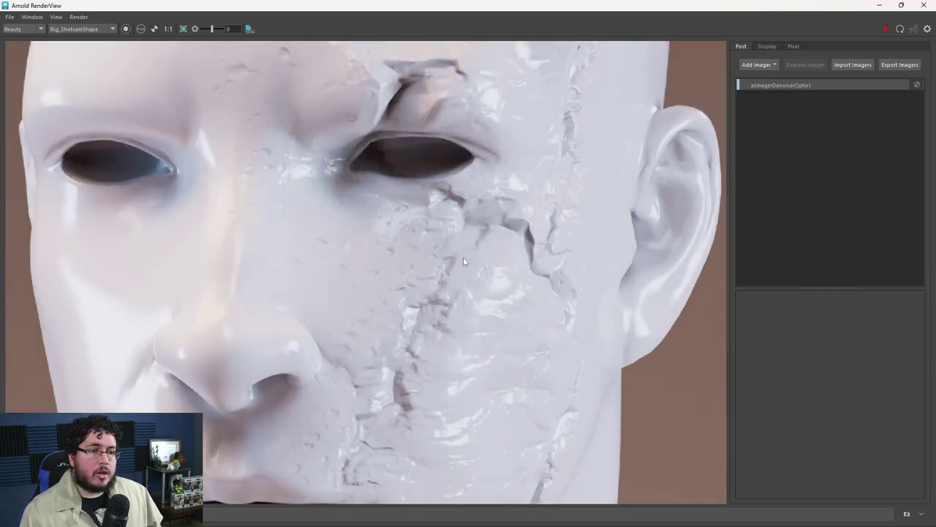
scroll(482, 262, "down", 2)
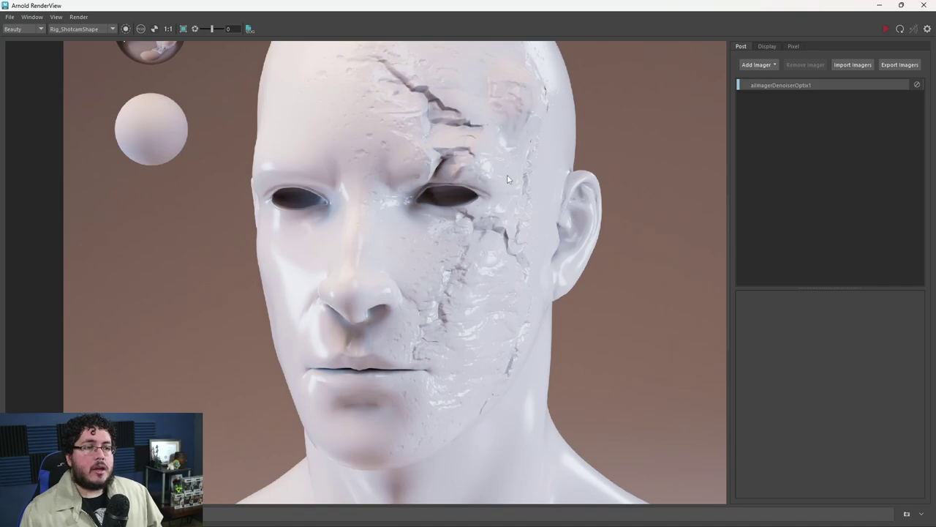
middle_click_drag(484, 140, 480, 180)
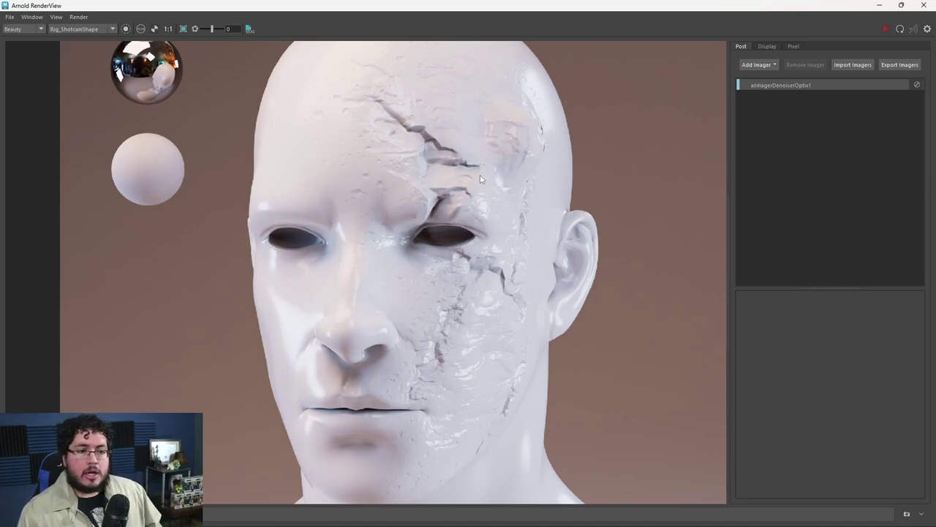
scroll(480, 179, "down", 5)
scroll(490, 218, "up", 5)
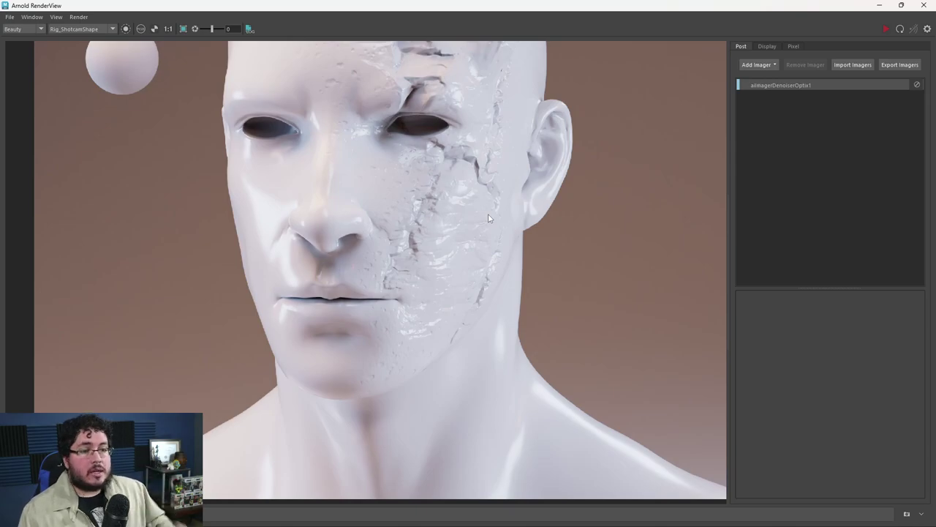
scroll(497, 230, "down", 3)
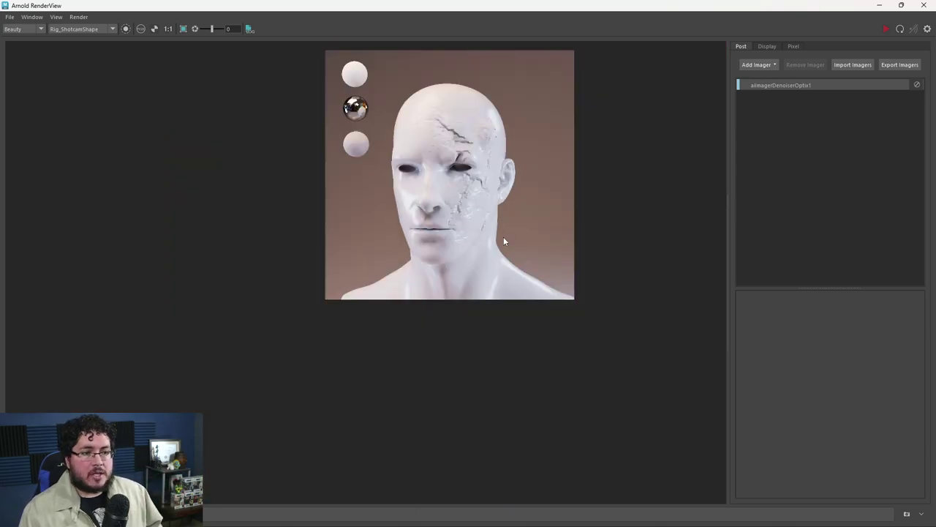
Delete Snapshot_02 from the render snapshot storyboard.
left_click(908, 515)
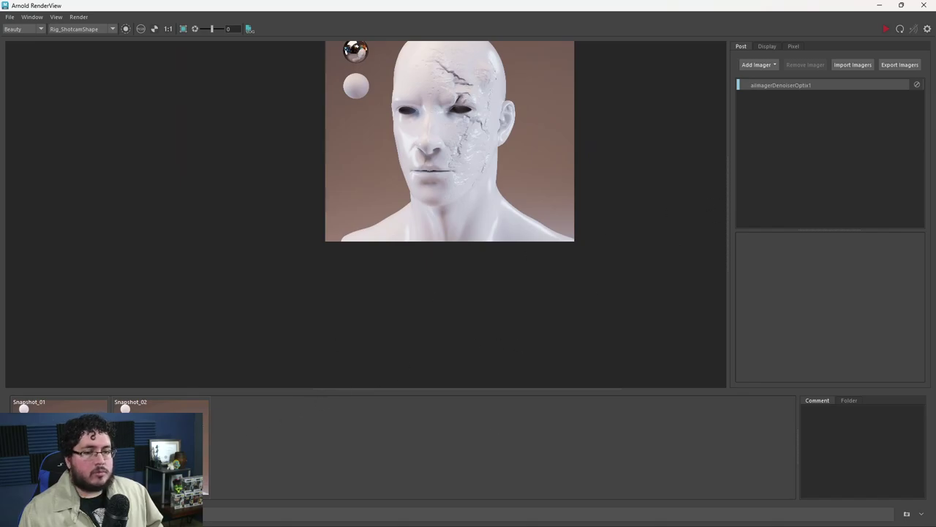
right_click(194, 418)
left_click(154, 443)
right_click(154, 442)
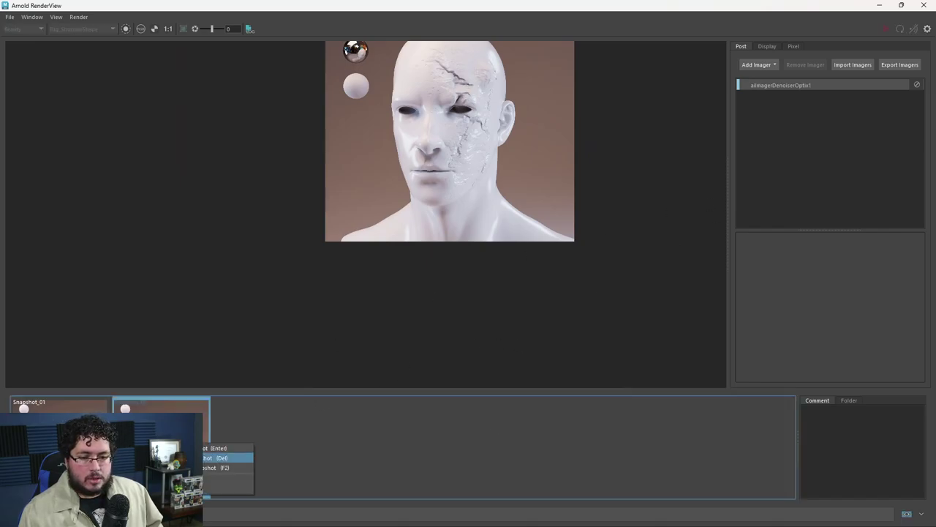
left_click(226, 457)
Hide Bump_geo, unhide Normal_geo, and bring the Arnold render view back.
left_click(878, 6)
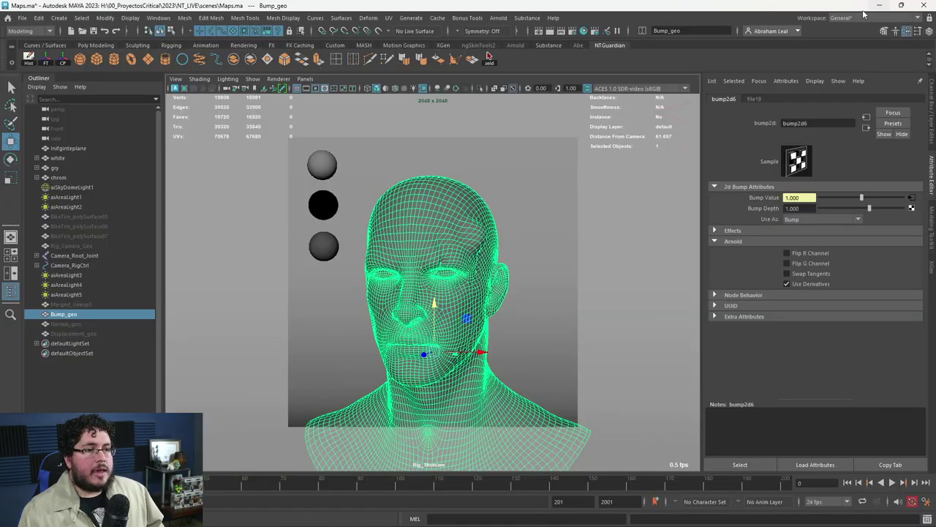
left_click(108, 315)
key("h")
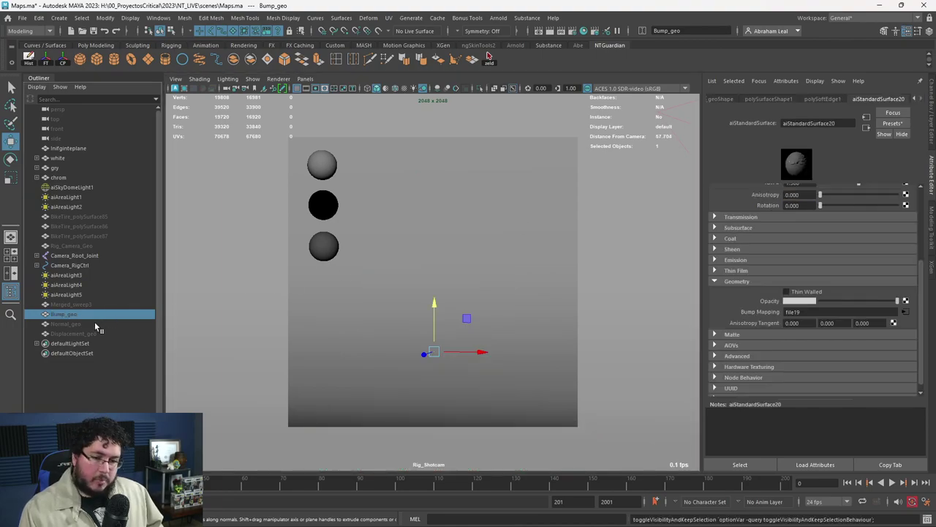
left_click(96, 324)
key("h")
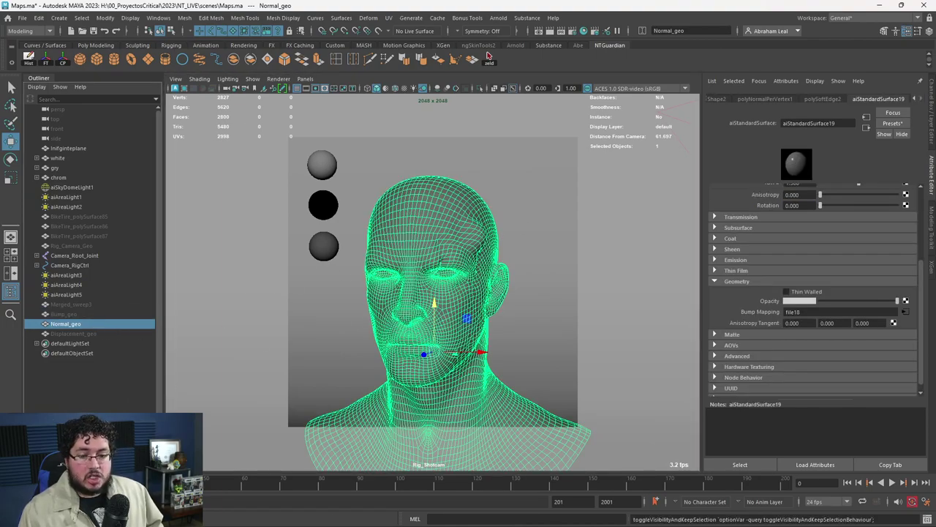
left_click(489, 59)
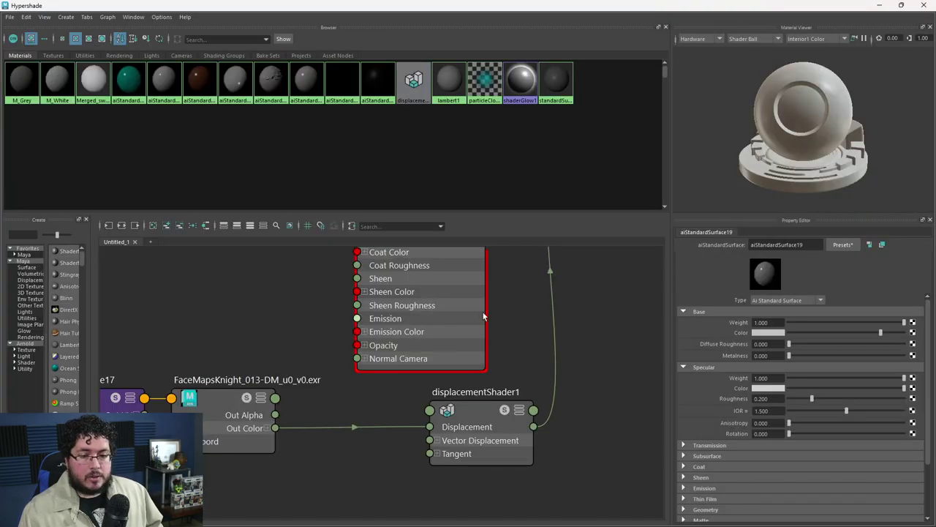
left_click(925, 6)
left_click(489, 59)
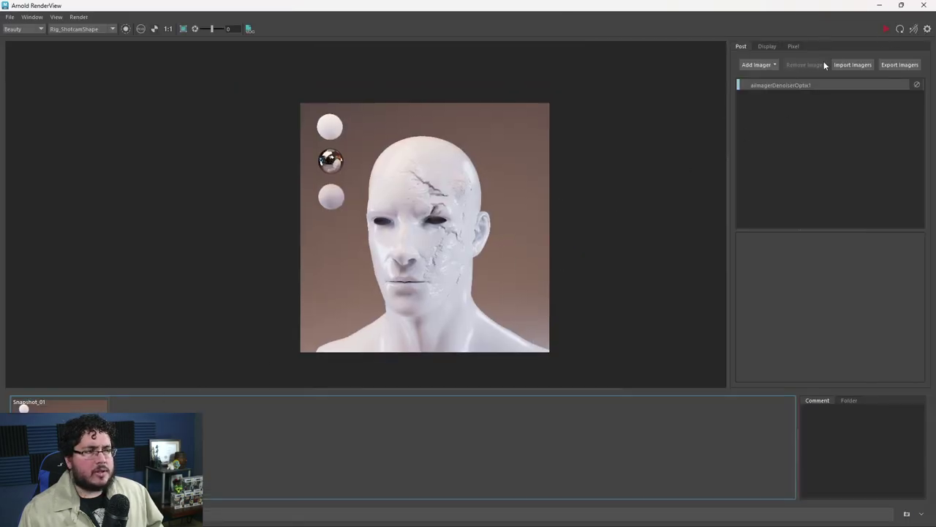
Refresh the Arnold render with the normal-map head and zoom into the cheek.
left_click(899, 28)
scroll(447, 222, "up", 2)
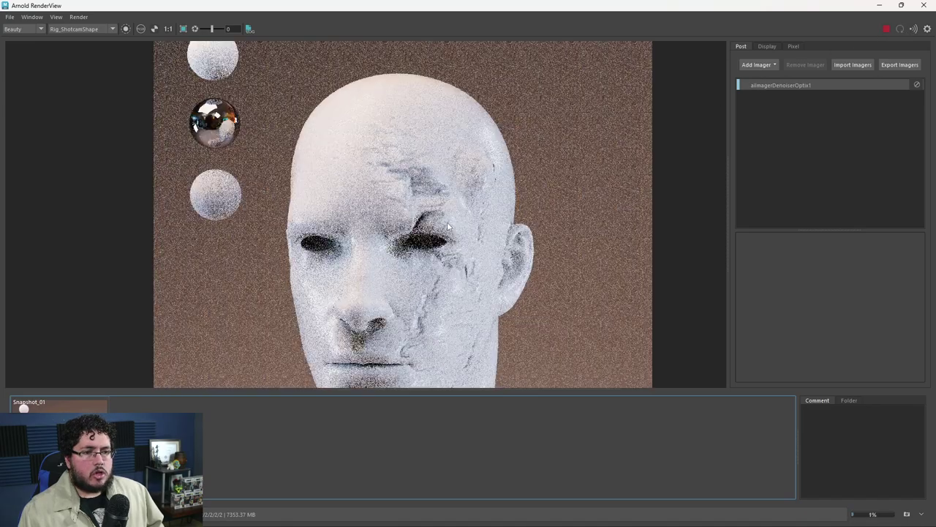
scroll(447, 221, "up", 2)
scroll(491, 201, "down", 3)
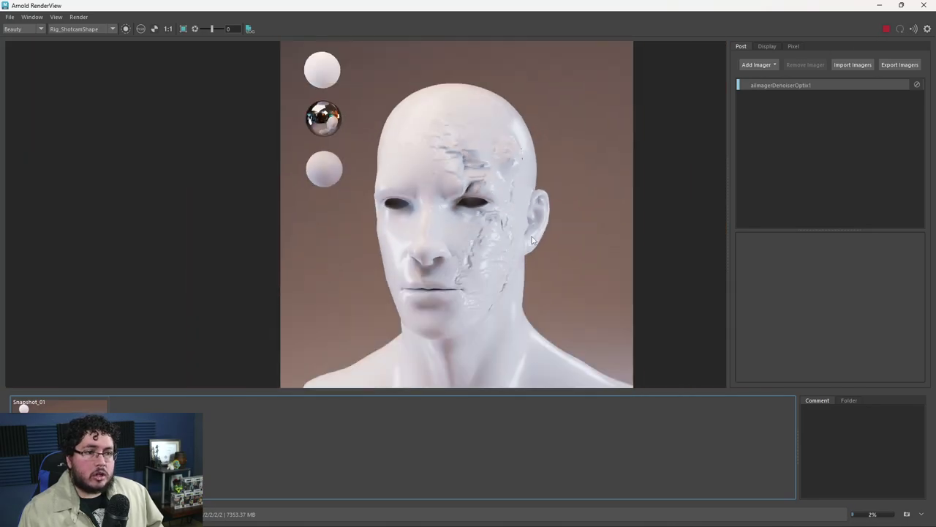
scroll(531, 240, "up", 3)
scroll(491, 242, "down", 2)
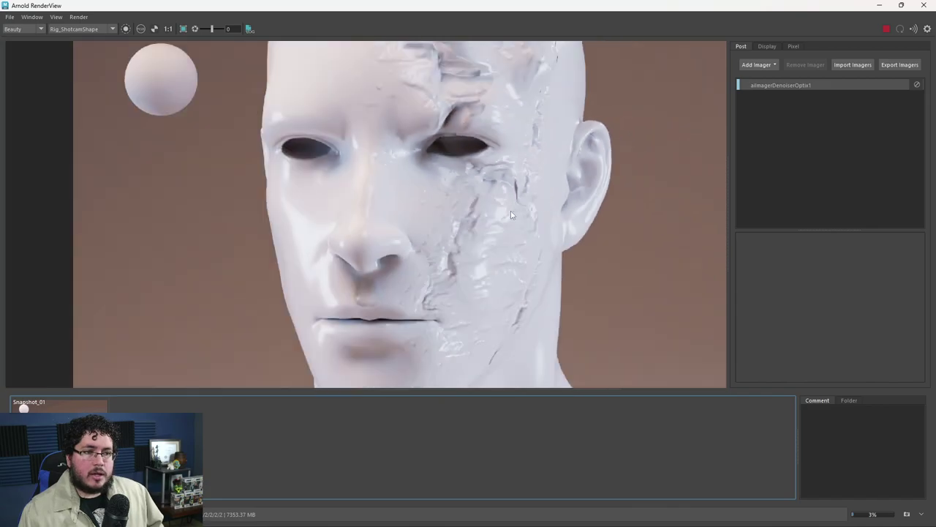
scroll(511, 214, "down", 2)
scroll(531, 222, "down", 1)
Compare the live render against the saved Snapshot_01 bump render, then return to it.
scroll(531, 223, "up", 1)
scroll(516, 255, "up", 1)
scroll(516, 254, "up", 2)
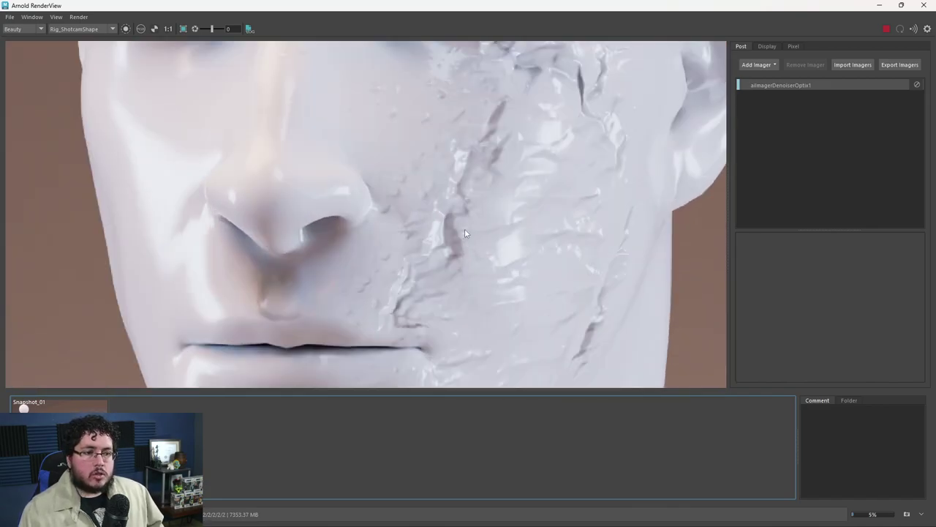
scroll(508, 273, "down", 3)
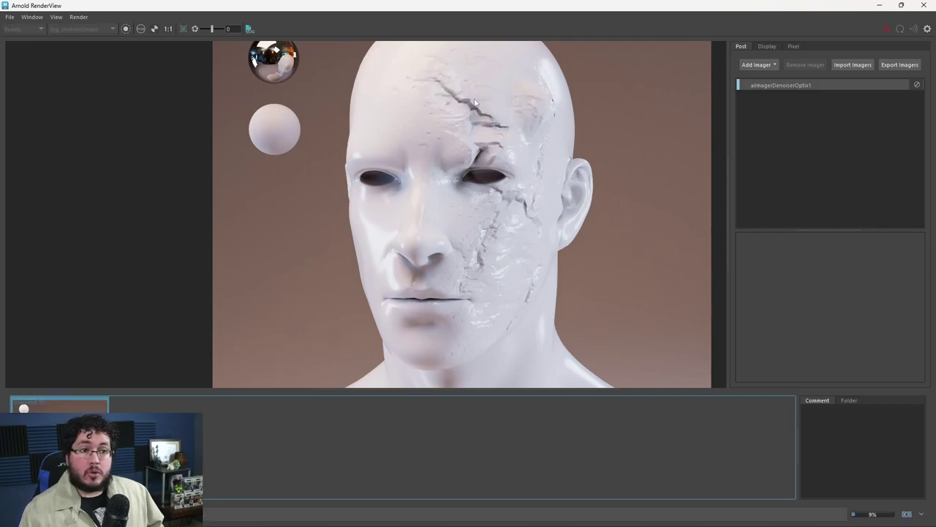
scroll(507, 201, "up", 5)
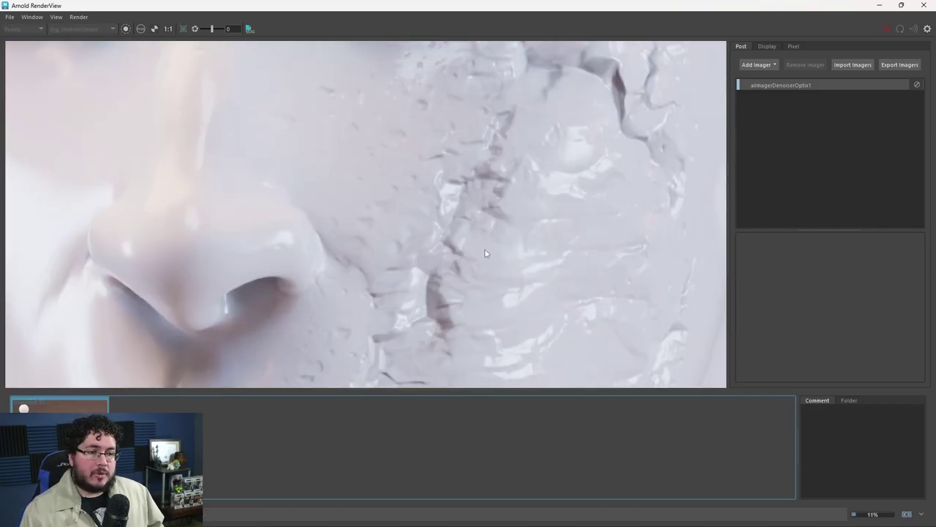
scroll(436, 308, "down", 3)
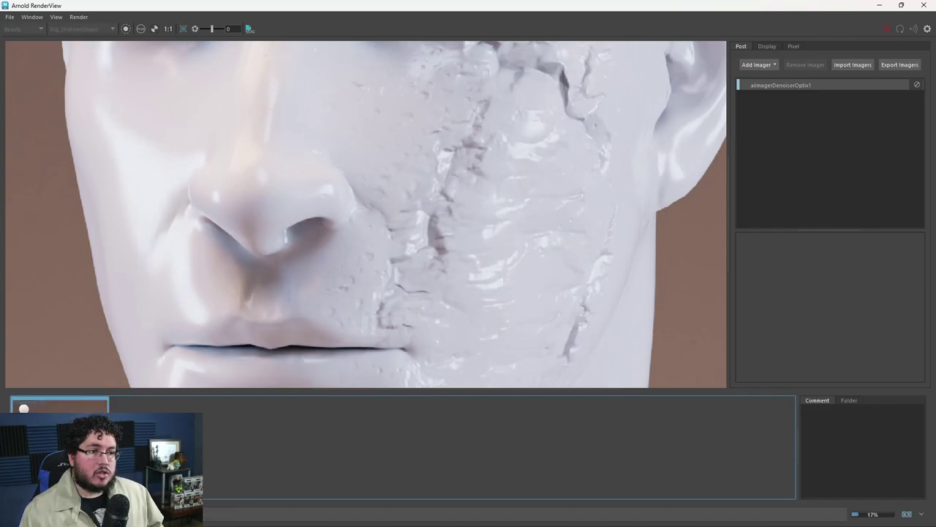
left_click(58, 404)
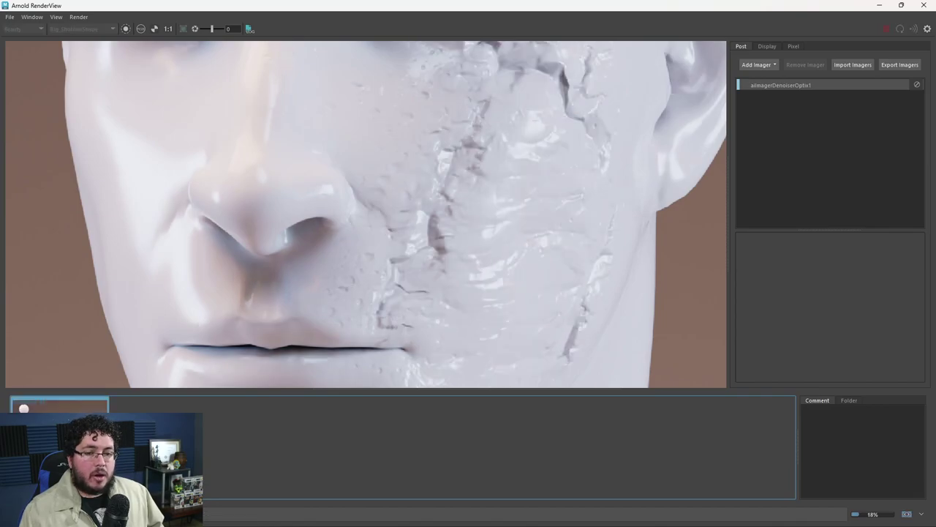
left_click(58, 404)
key("f")
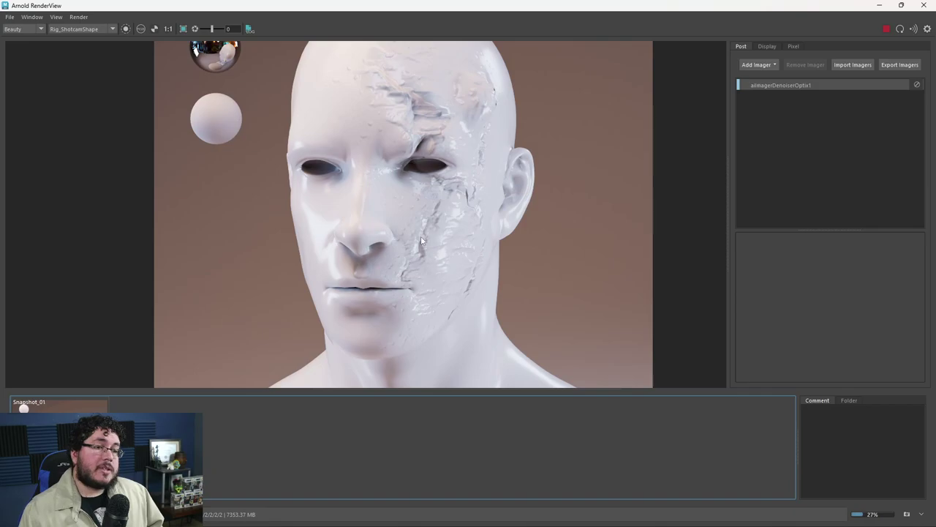
scroll(423, 230, "up", 2)
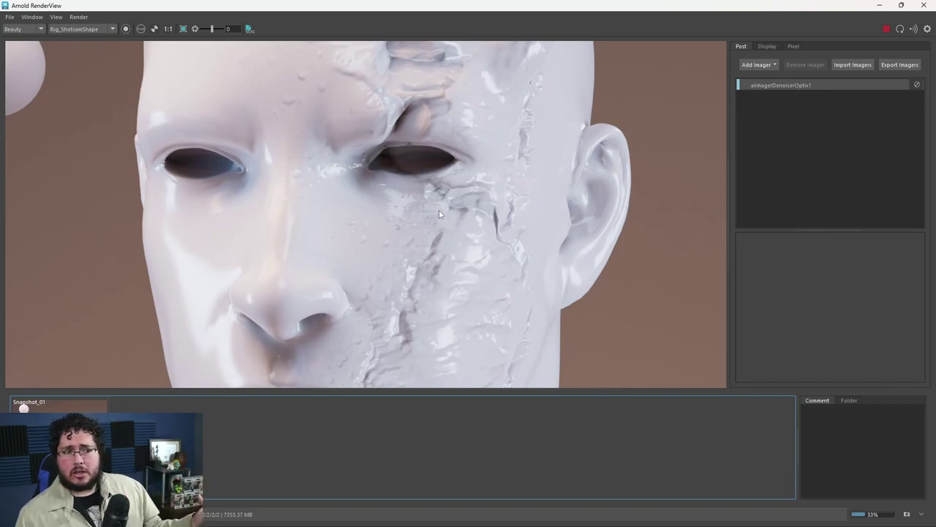
scroll(462, 200, "down", 3)
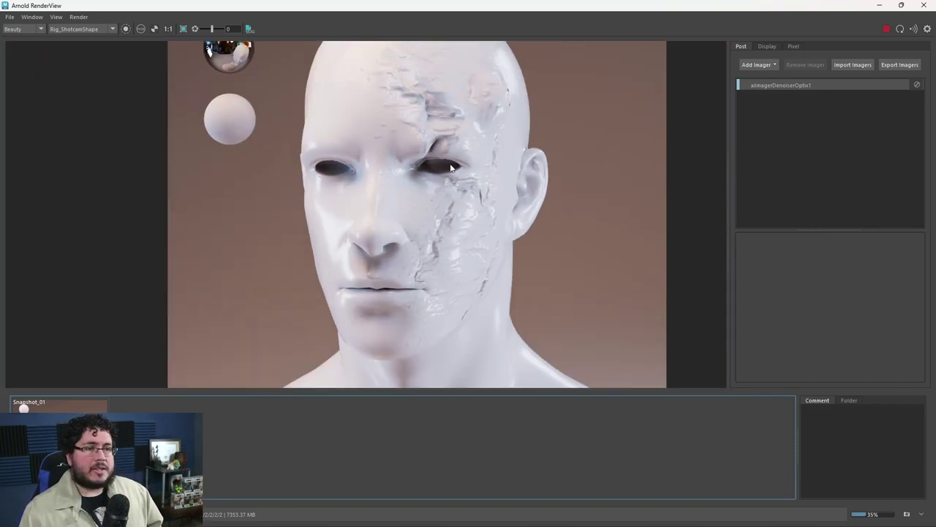
scroll(450, 167, "up", 3)
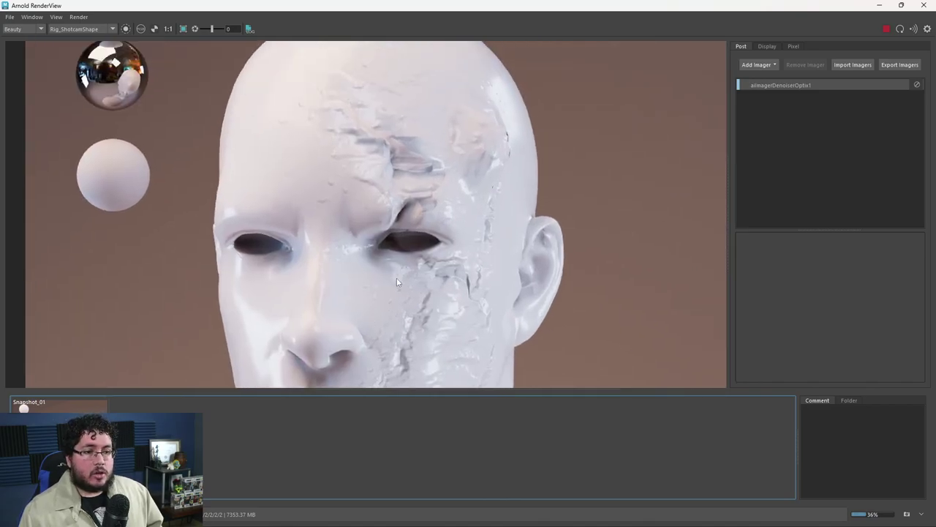
scroll(403, 270, "up", 3)
scroll(504, 146, "down", 2)
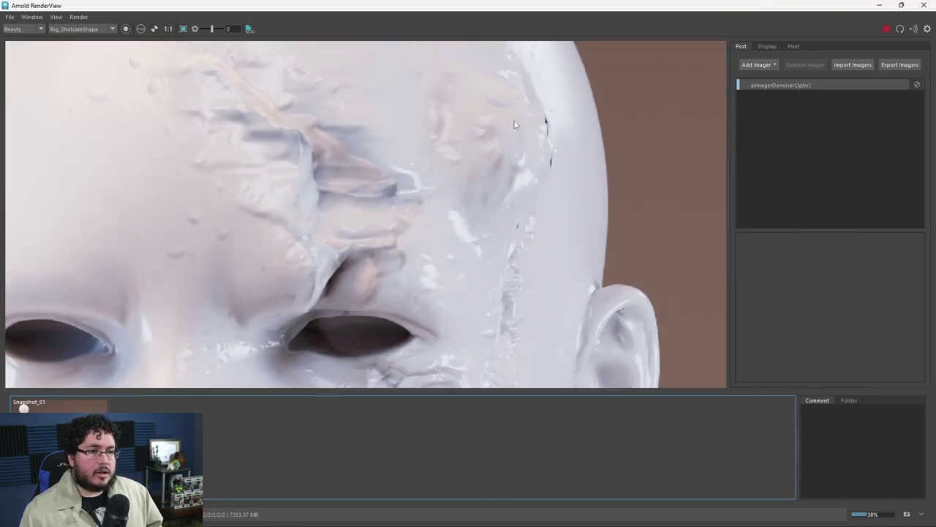
scroll(482, 170, "up", 1)
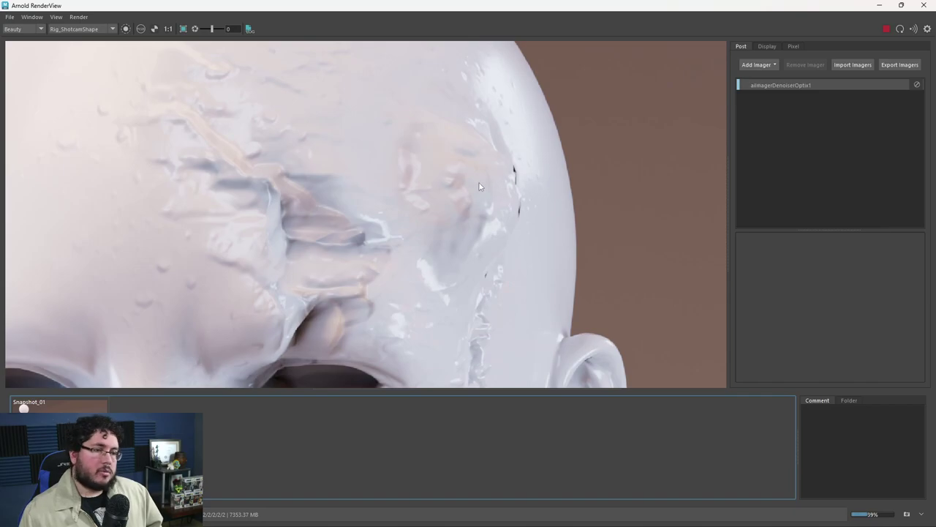
scroll(480, 186, "down", 3)
scroll(510, 169, "up", 4)
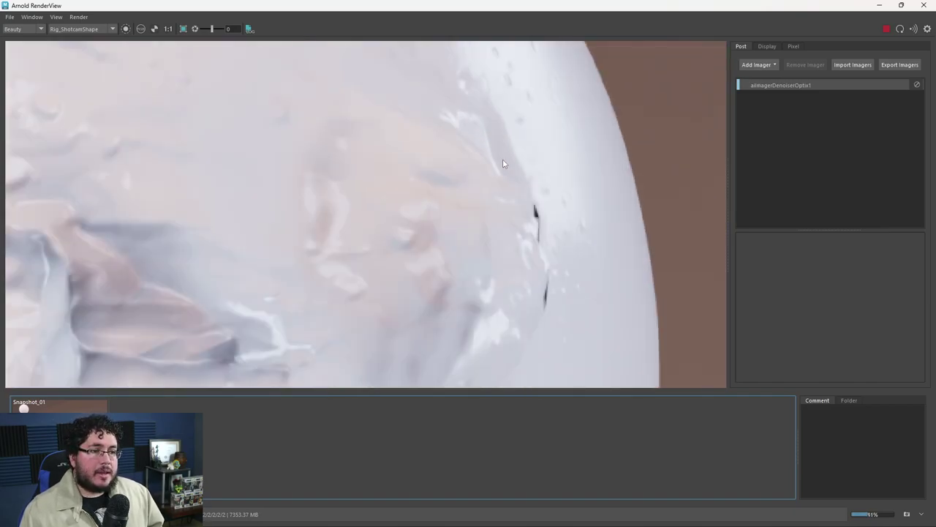
scroll(511, 168, "down", 4)
scroll(285, 143, "up", 4)
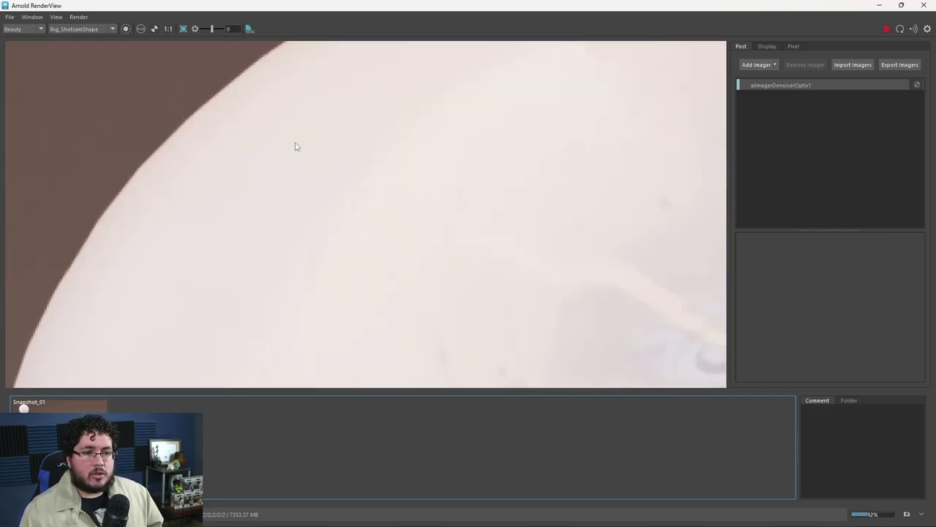
scroll(255, 122, "down", 3)
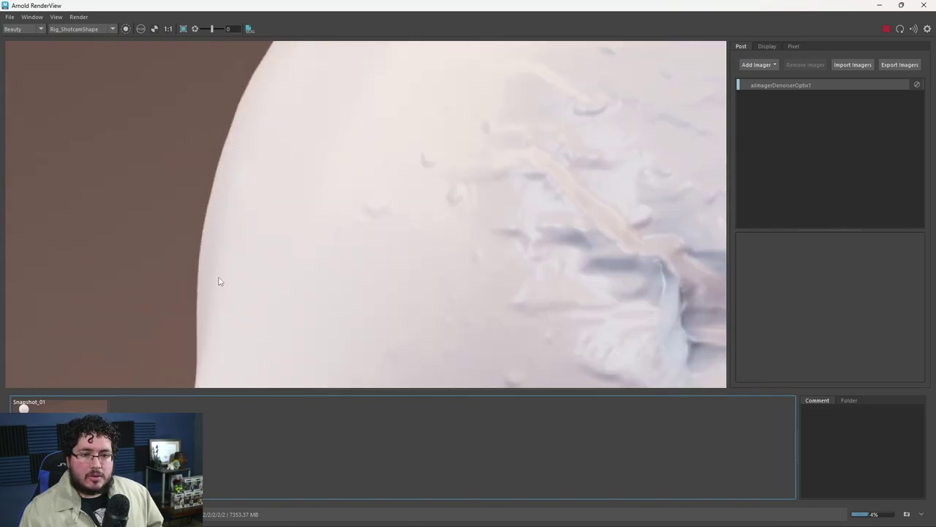
scroll(220, 285, "down", 3)
scroll(264, 250, "up", 2)
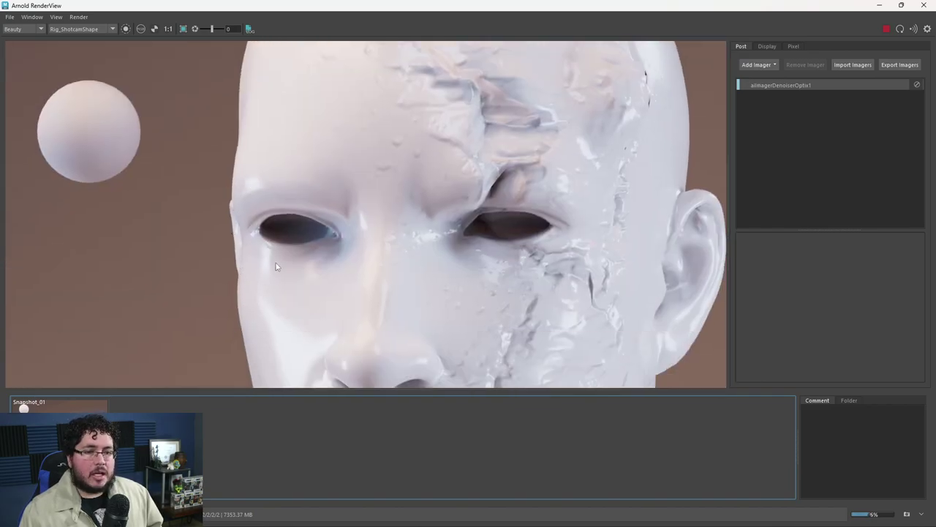
middle_click_drag(276, 255, 261, 86)
scroll(409, 205, "down", 3)
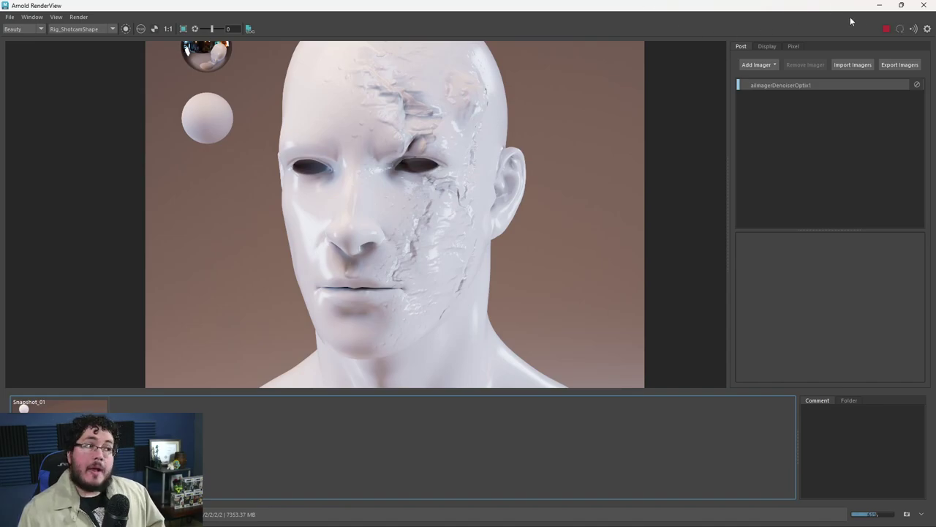
Stop the render, hide Normal_geo and unhide Displacement_geo.
left_click(886, 29)
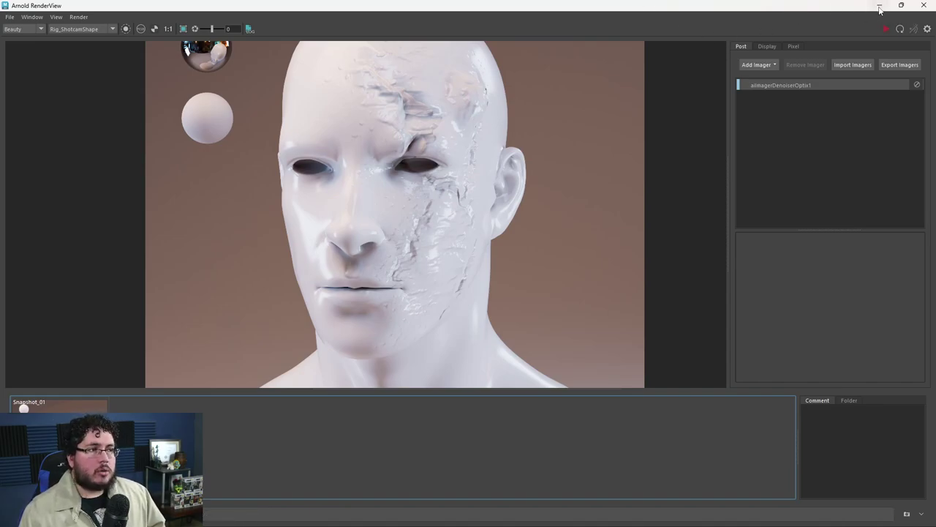
left_click(880, 6)
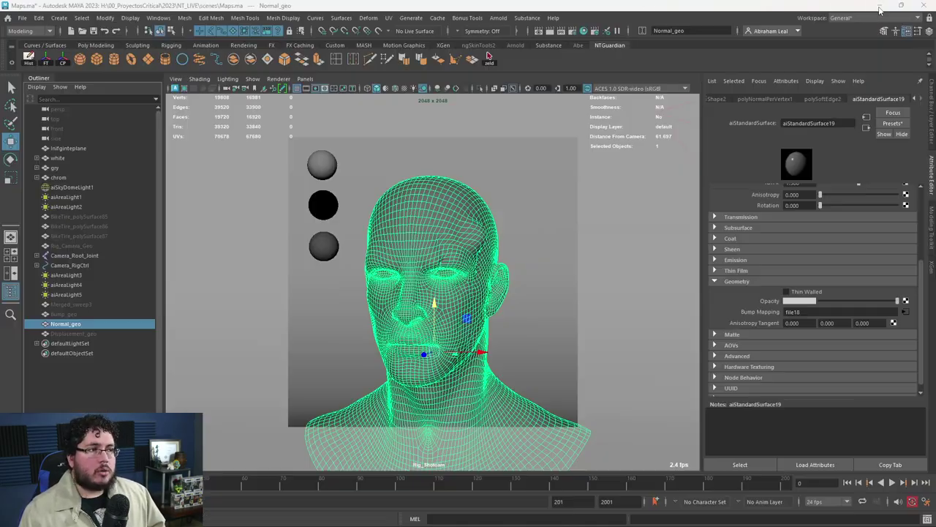
key("h")
left_click(73, 334)
key("h")
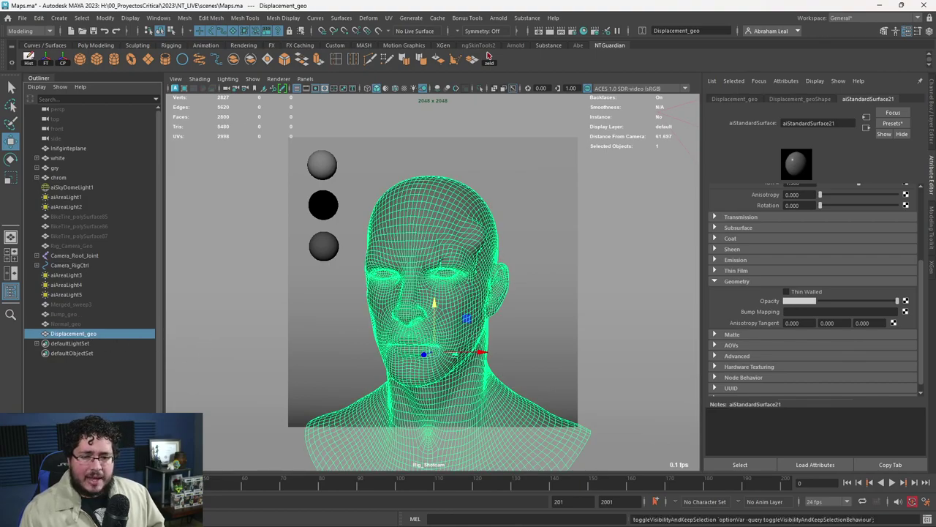
Re-render the displacement head in Arnold RenderView and frame it.
left_click(489, 58)
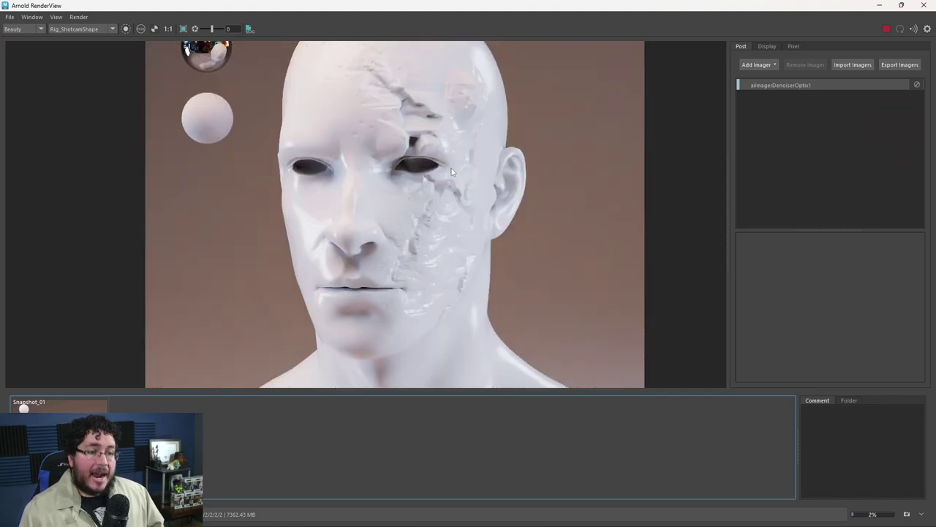
scroll(451, 168, "down", 1)
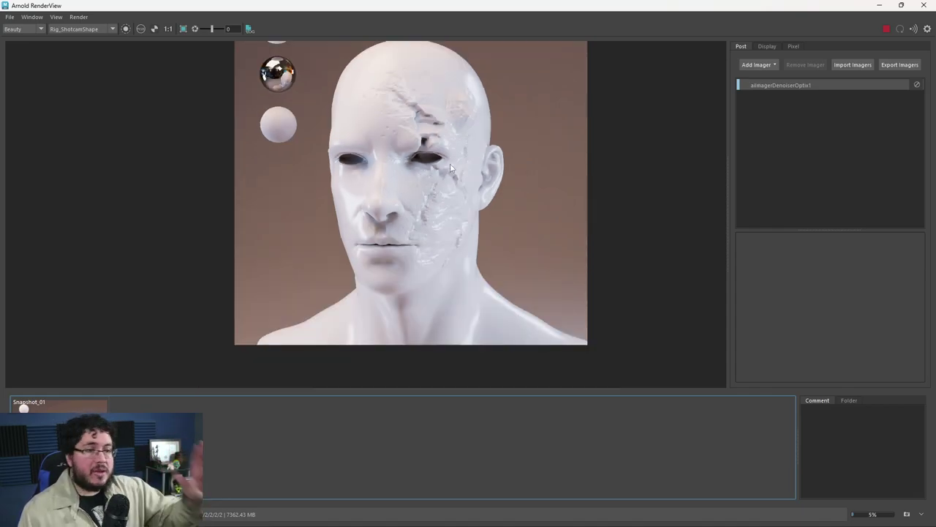
scroll(451, 168, "up", 3)
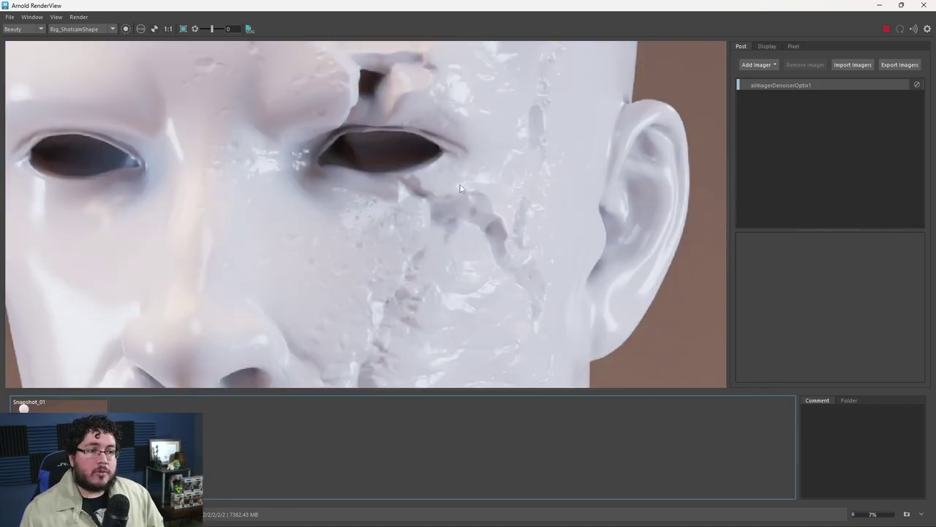
scroll(460, 189, "down", 4)
middle_click_drag(407, 86, 407, 140)
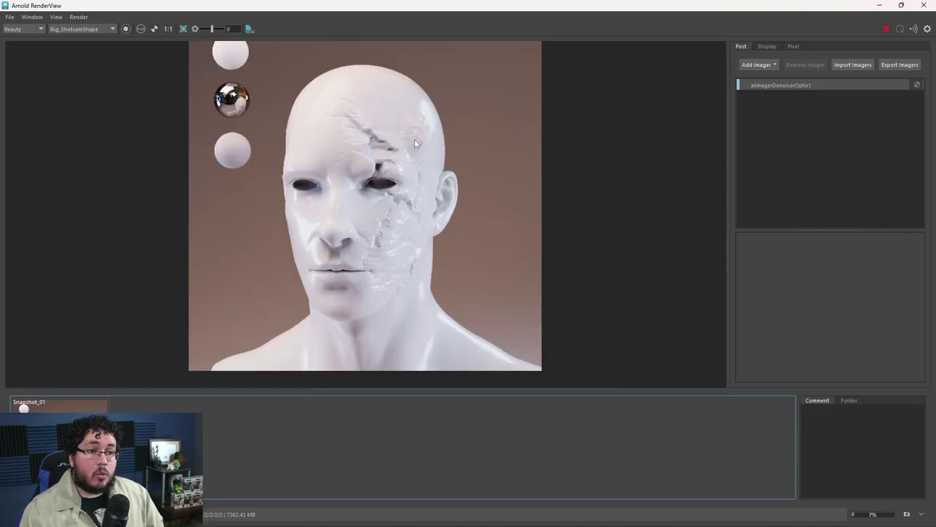
scroll(371, 170, "up", 1)
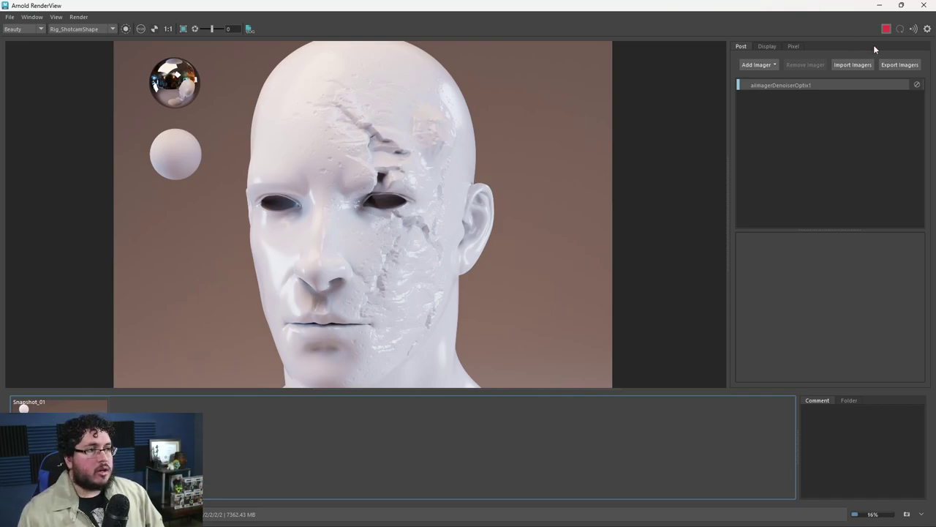
Put away the render view and open the Hypershade, centering on a shader node.
left_click(879, 5)
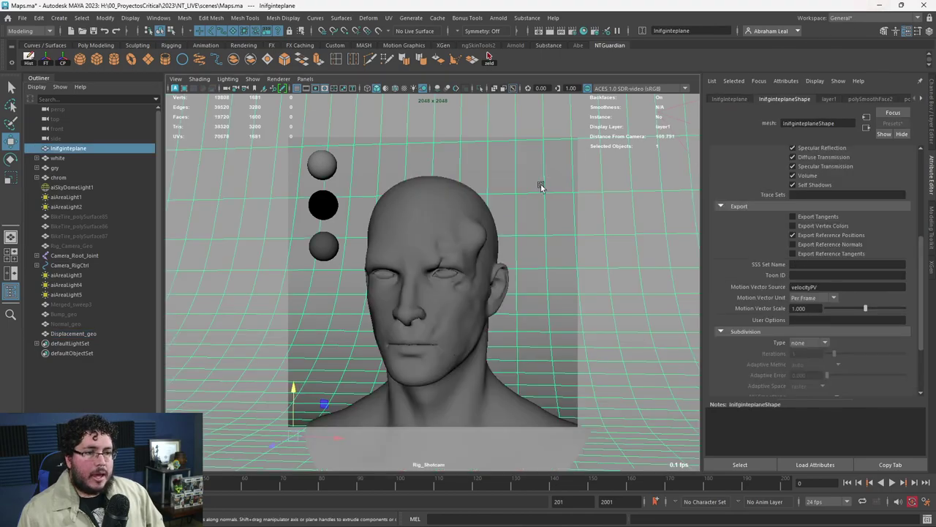
key("alt+Tab")
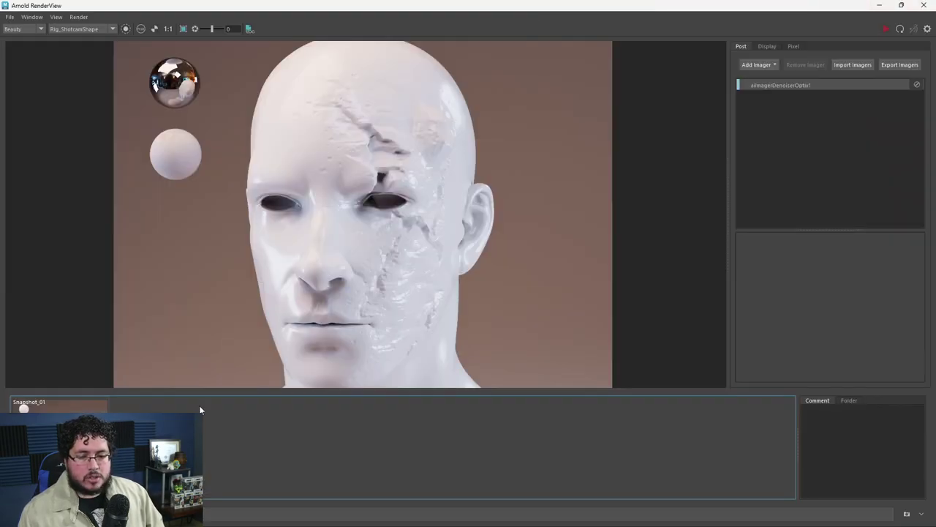
left_click(877, 6)
left_click(590, 32)
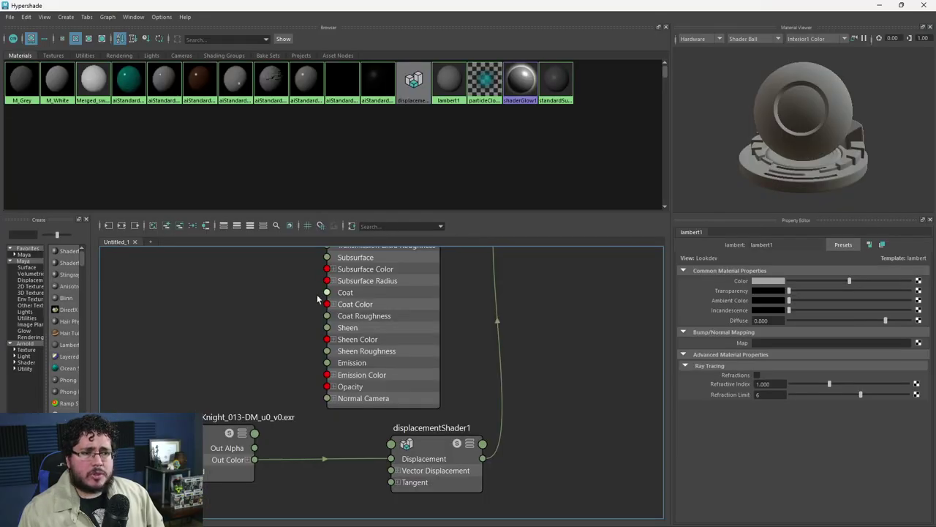
scroll(362, 335, "down", 4)
scroll(362, 335, "up", 4)
left_click(362, 335)
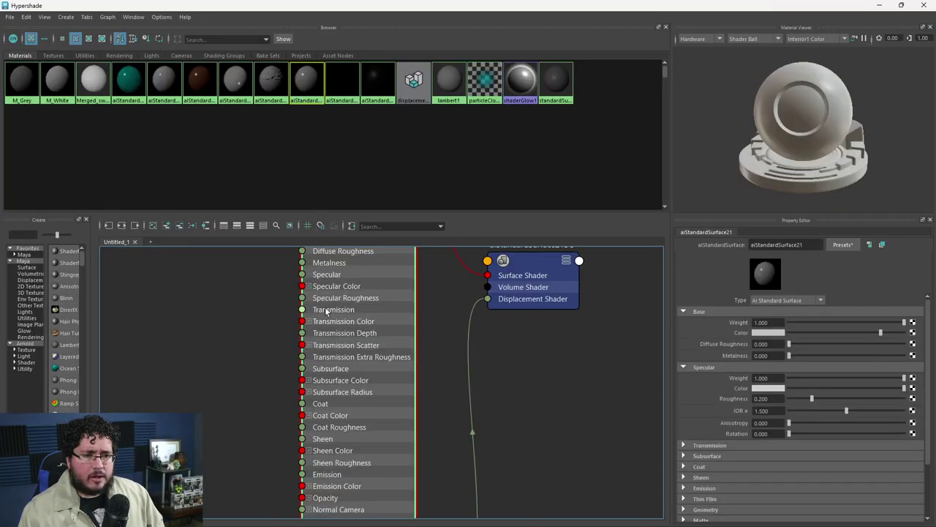
key("f")
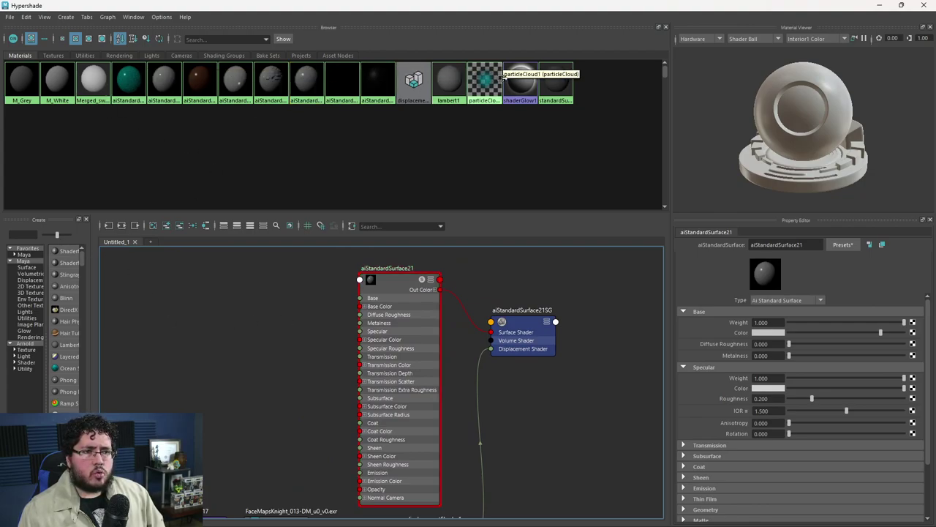
Graph aiStandardSurface20's input network and position its shader node.
left_click(278, 84)
left_click(121, 225)
left_click(474, 270)
scroll(474, 271, "up", 2)
middle_click_drag(474, 271, 437, 314, "alt")
middle_click_drag(369, 337, 408, 305, "alt")
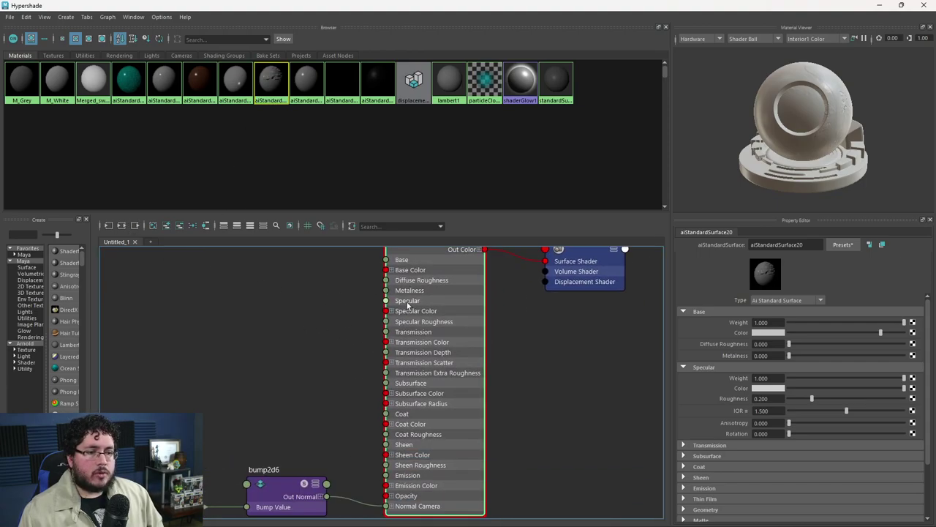
scroll(751, 381, "down", 3)
Arrange the FaceMapsKnight texture and bump2d6 nodes beside the shader.
left_click(685, 440)
scroll(703, 445, "down", 1)
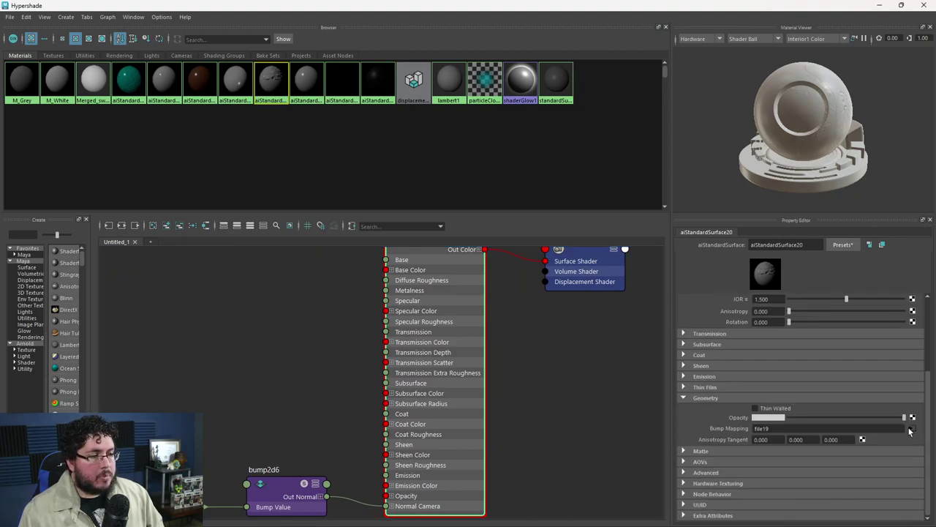
middle_click_drag(560, 392, 307, 408, "alt")
left_click_drag(154, 385, 314, 393)
left_click_drag(426, 437, 441, 393)
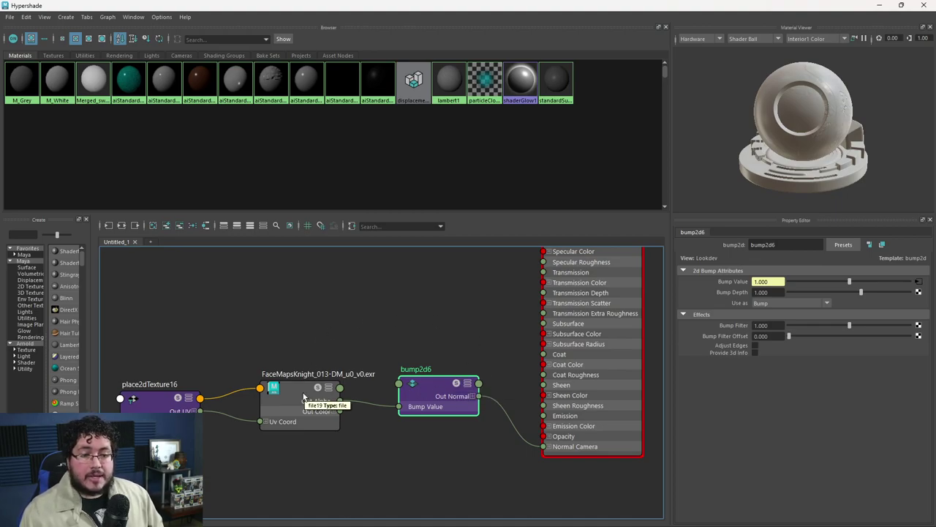
Set bump2d6's Bump Depth to 0.1 and check the preview ball.
left_click(292, 419)
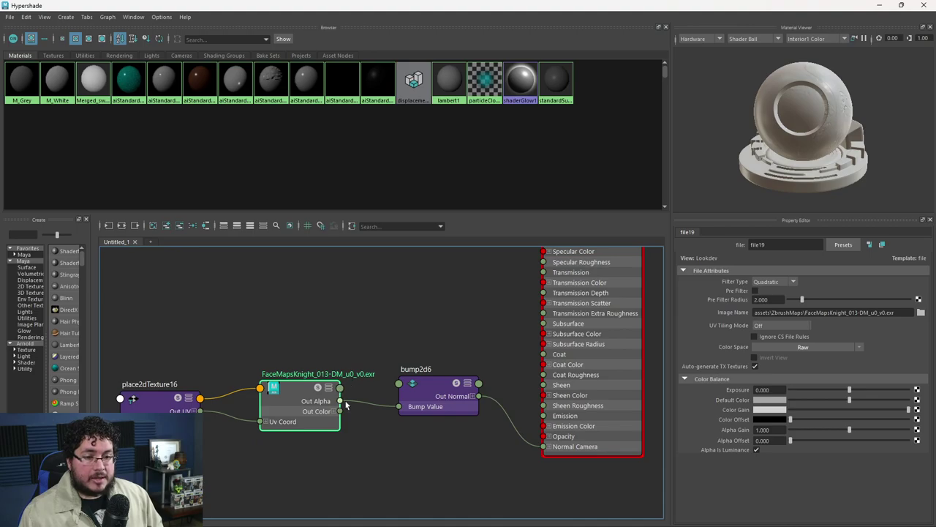
left_click(425, 400)
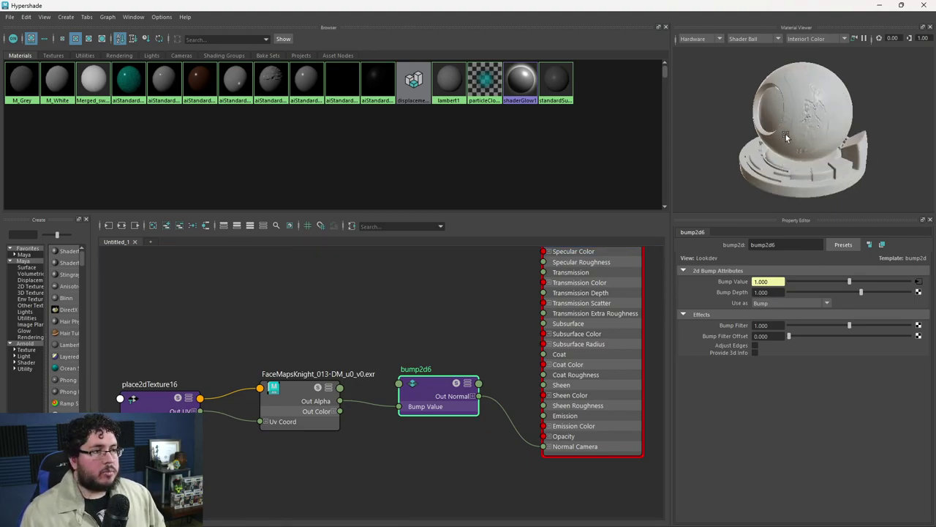
scroll(808, 139, "up", 4)
left_click(775, 292)
type("0.1")
key("Return")
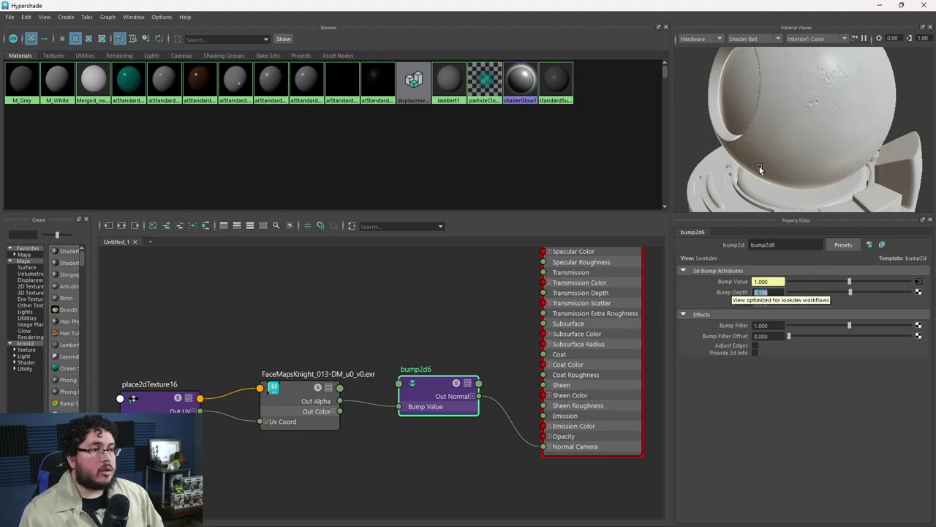
left_click_drag(759, 167, 787, 121, "alt")
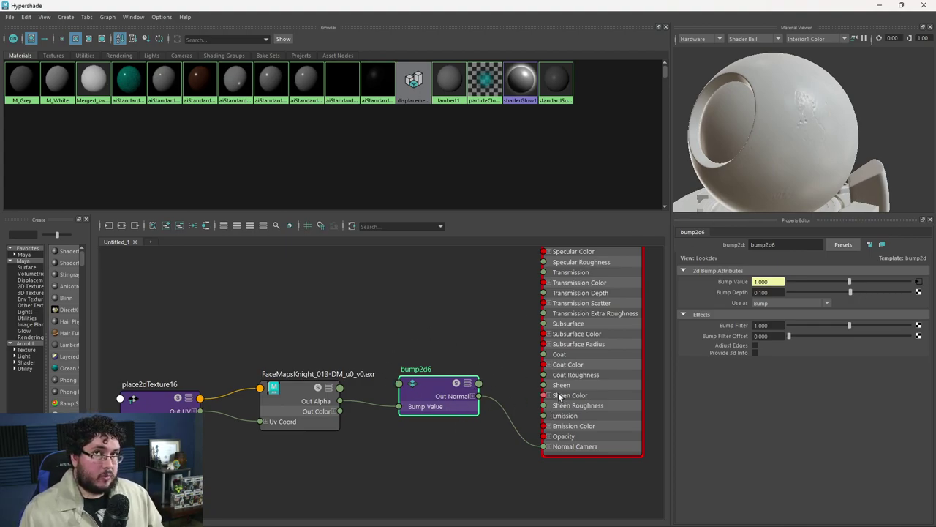
Switch bump2d6's Use As to Tangent Space Normals, then back to Bump.
left_click(798, 303)
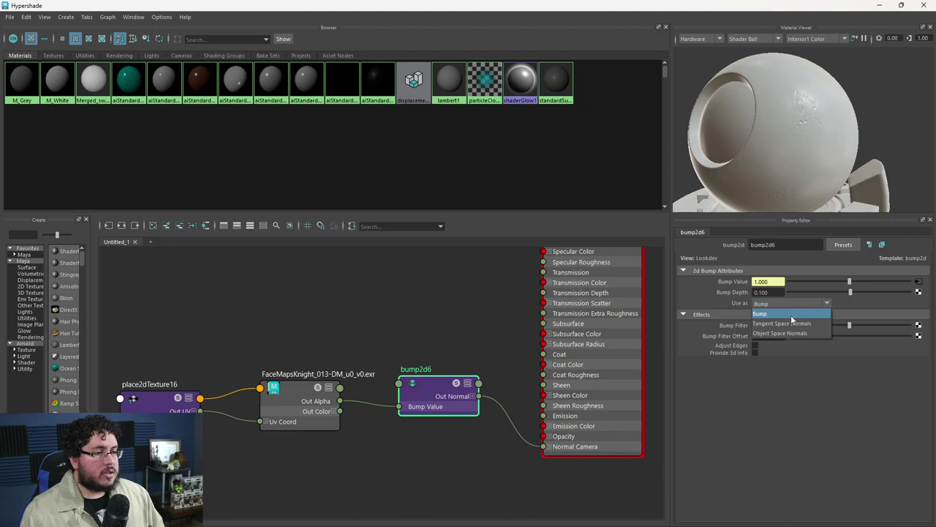
left_click(790, 319)
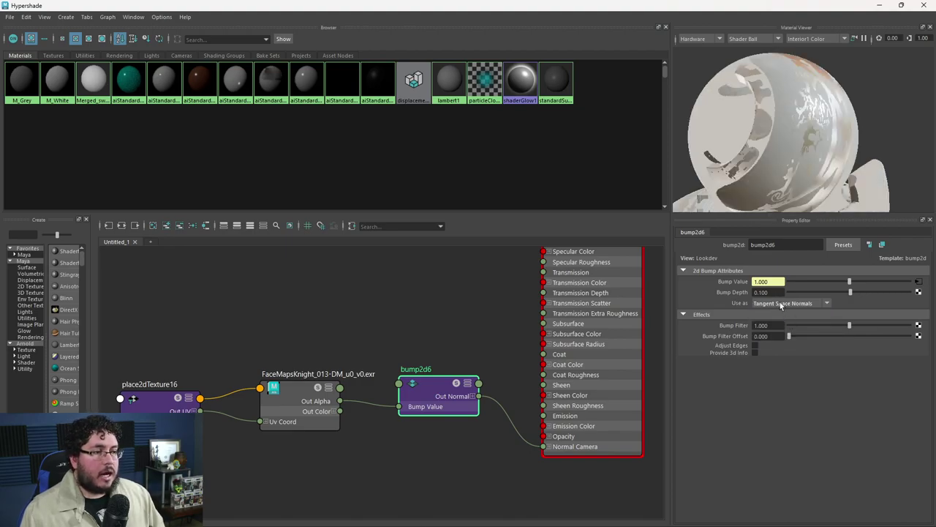
left_click(781, 303)
left_click(776, 310)
left_click_drag(792, 149, 673, 208)
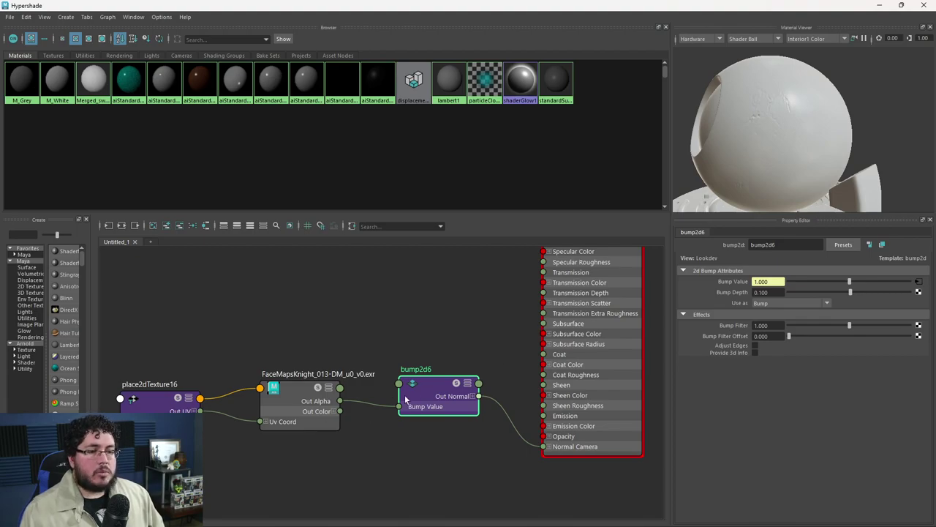
left_click_drag(435, 391, 434, 381)
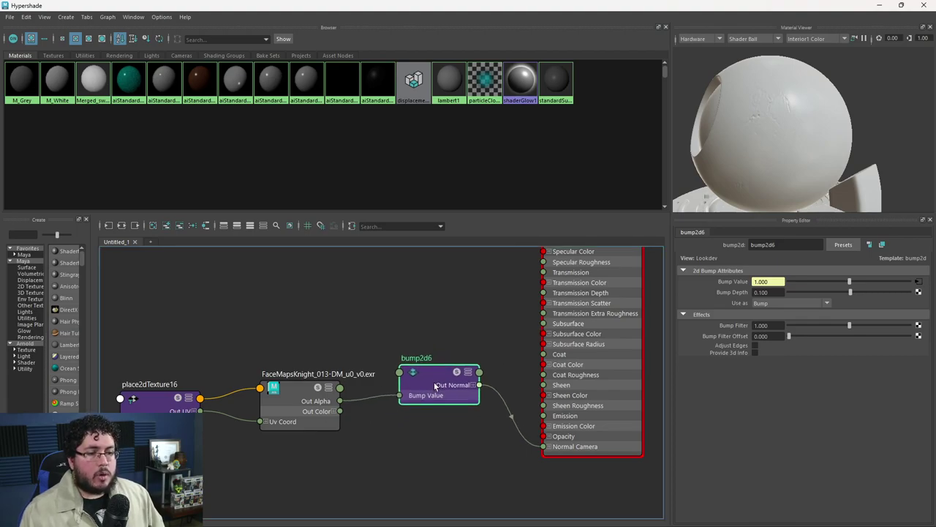
Inspect aiStandardSurface20, then graph the aiStandardSurface21 material.
left_click(589, 432)
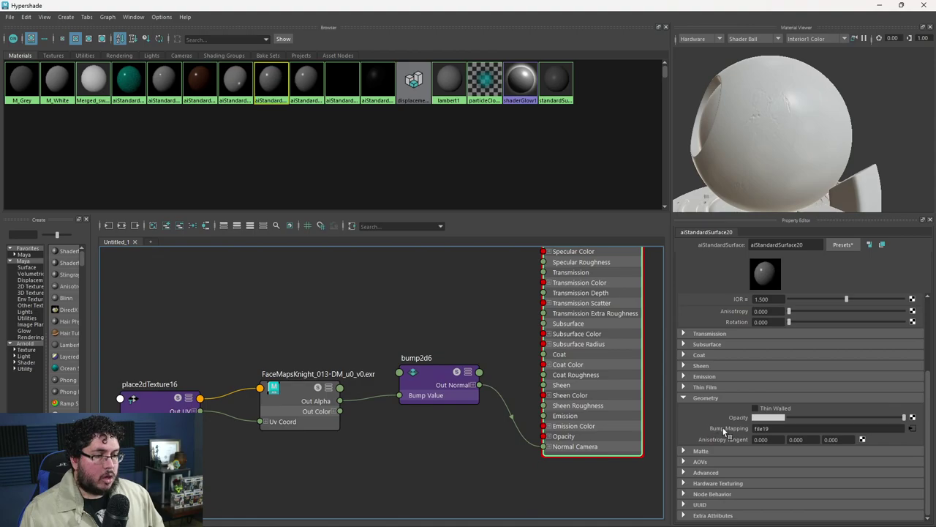
middle_click_drag(501, 333, 514, 354, "alt")
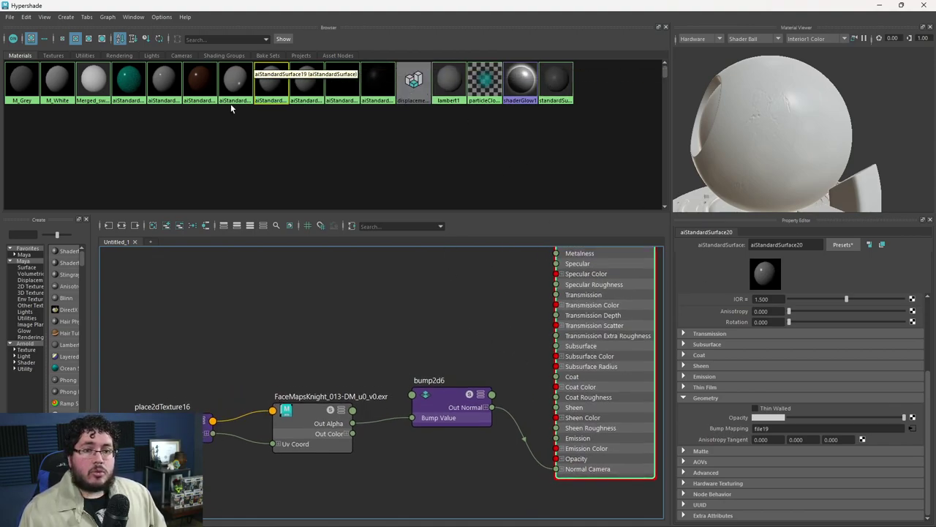
left_click(305, 84)
left_click(135, 225)
Graph aiStandardSurface19's network and select bump2d5 to check its settings.
left_click(236, 79)
left_click(134, 225)
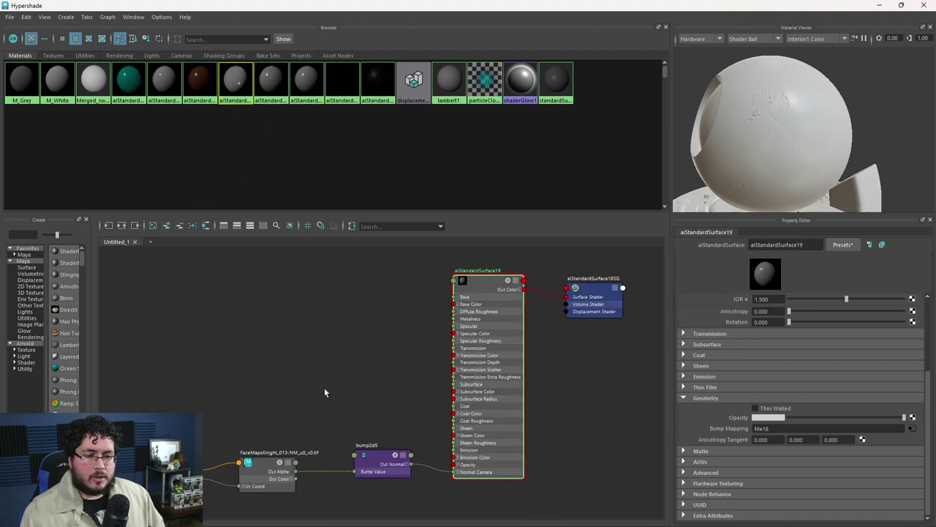
scroll(362, 366, "up", 3)
left_click_drag(289, 402, 293, 375)
middle_click_drag(431, 342, 369, 341, "alt")
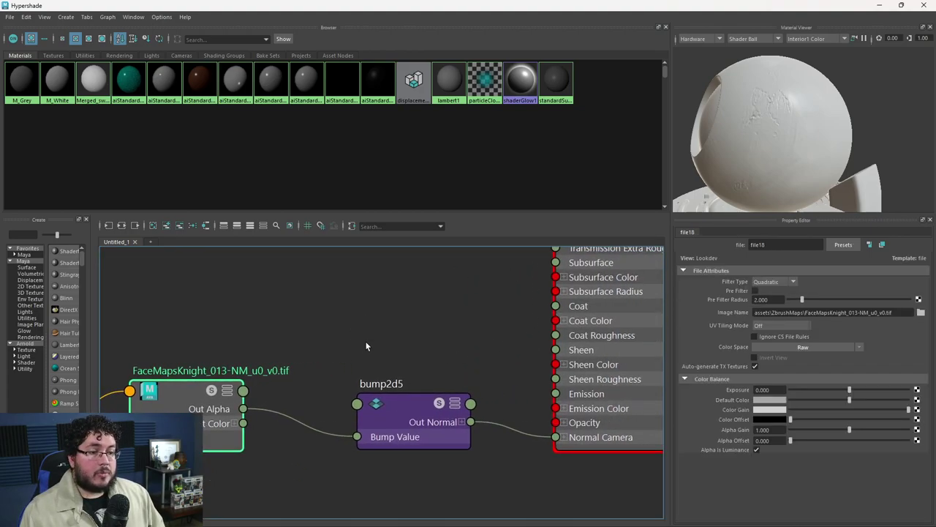
left_click(567, 344)
middle_click_drag(454, 353, 387, 341, "alt")
left_click(333, 378)
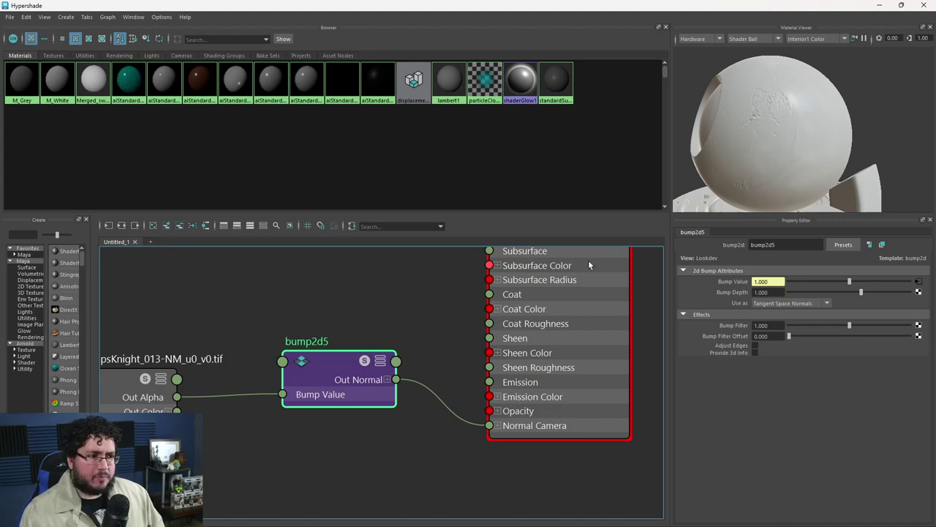
Minimize the Hypershade and glance at the Arnold render of the head.
left_click(882, 5)
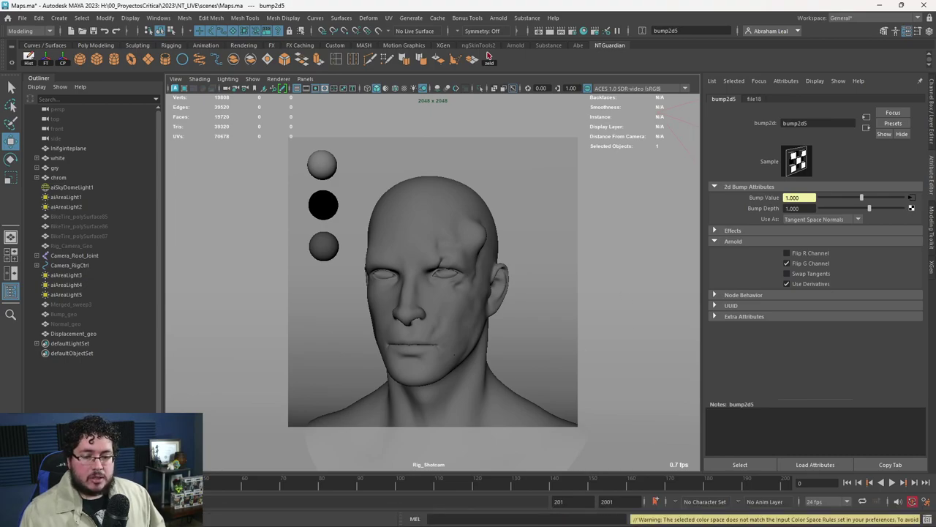
left_click(489, 57)
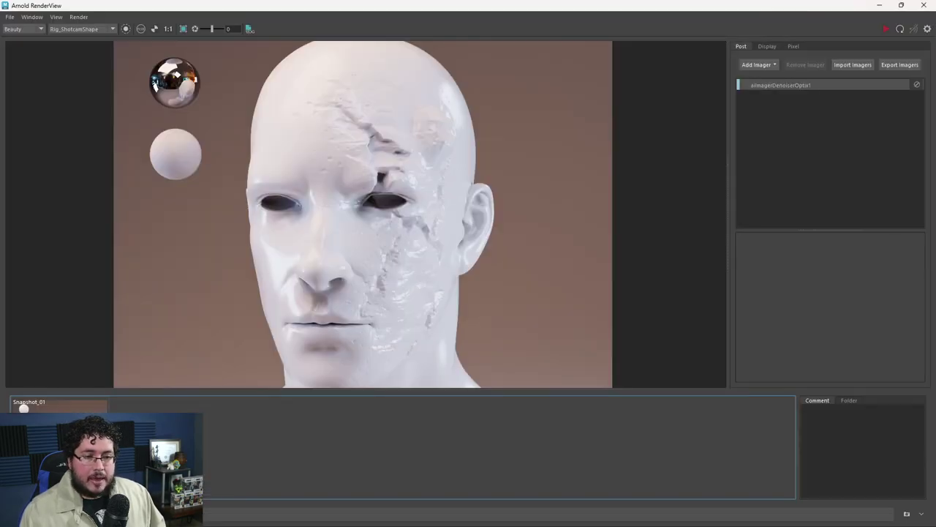
left_click(878, 5)
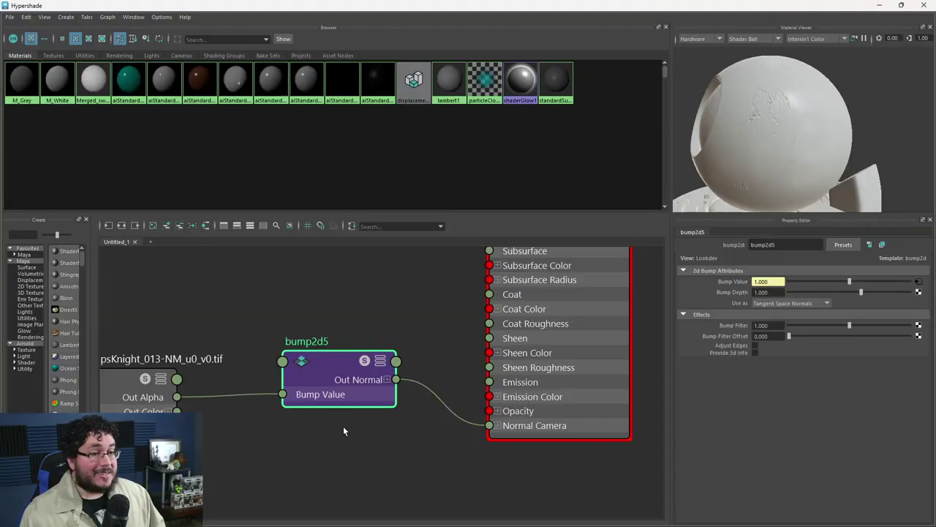
Graph aiStandardSurface4, standardSurface1, aiStandardSurface16 and aiStandardSurface19 in turn.
key("a")
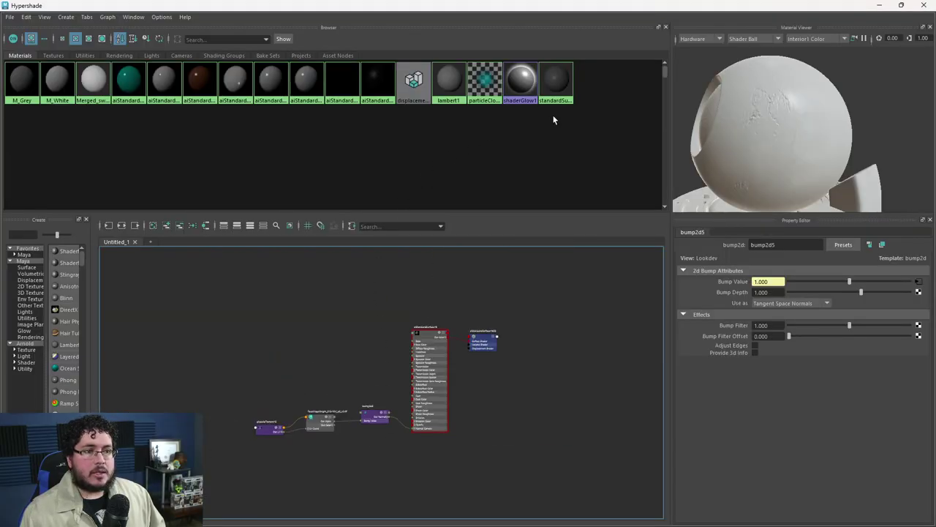
left_click(376, 81)
left_click(121, 226)
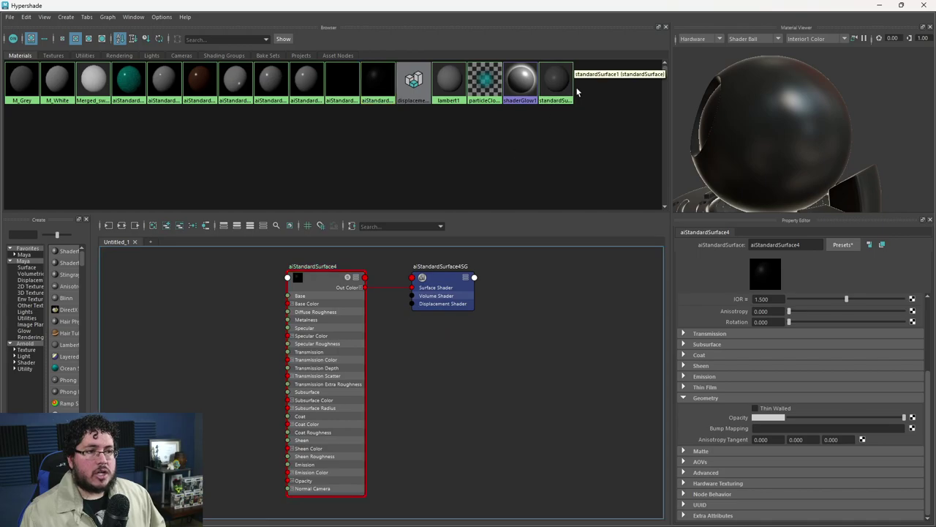
left_click(555, 80)
left_click(122, 226)
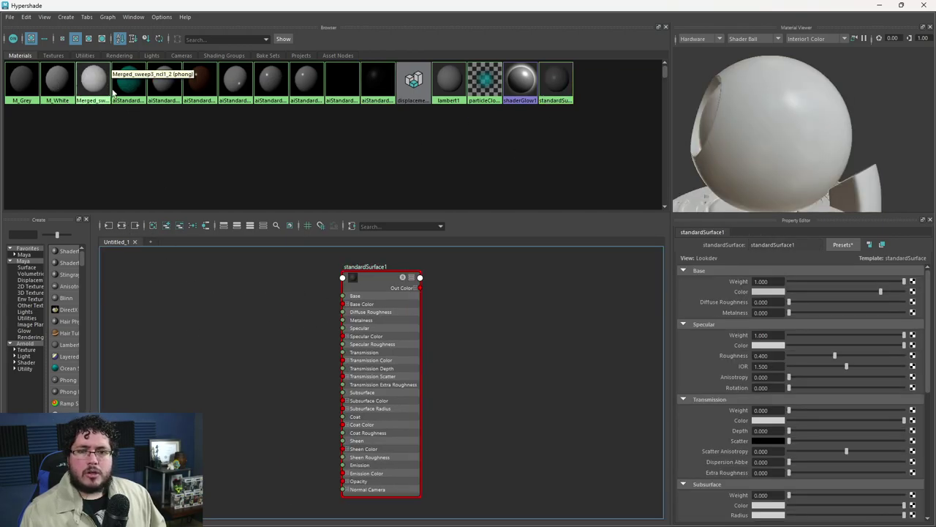
left_click(163, 81)
left_click(124, 225)
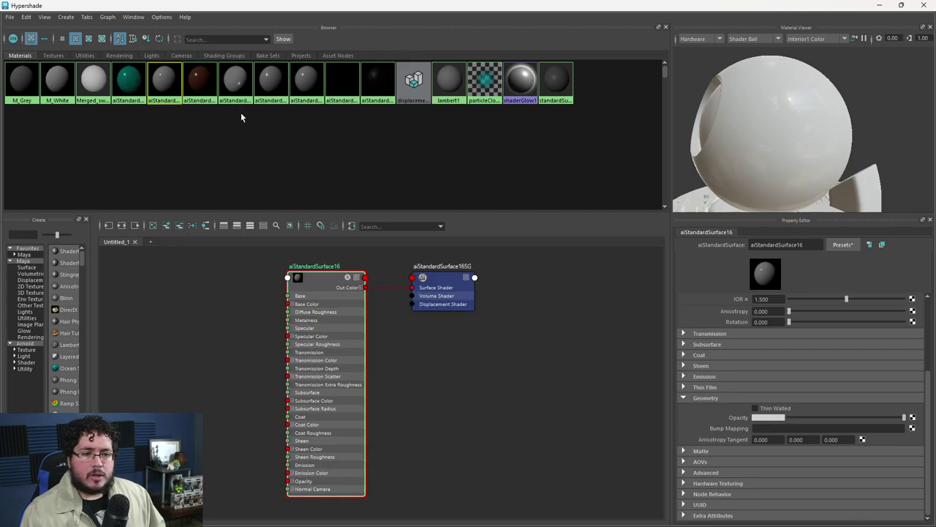
left_click(235, 82)
left_click(121, 226)
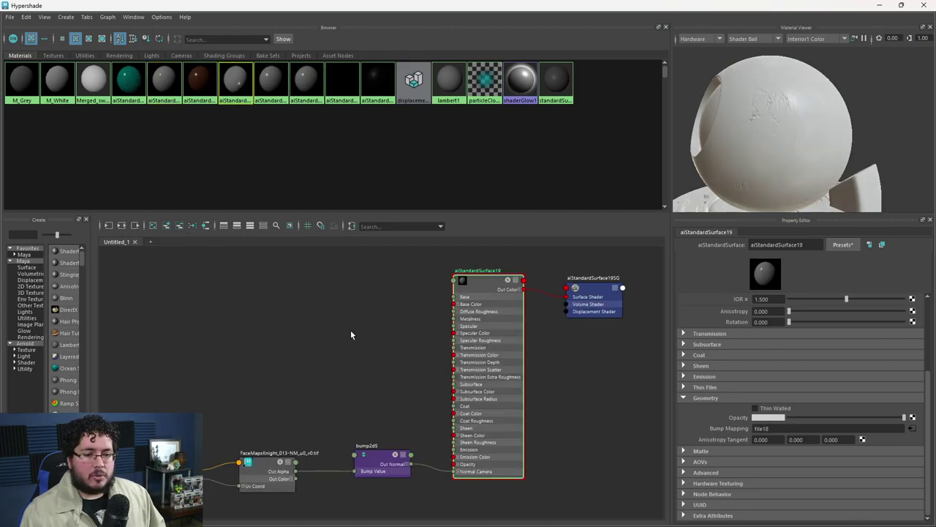
Graph aiStandardSurface20, then aiStandardSurface21's shading group with all its connections.
left_click(591, 292)
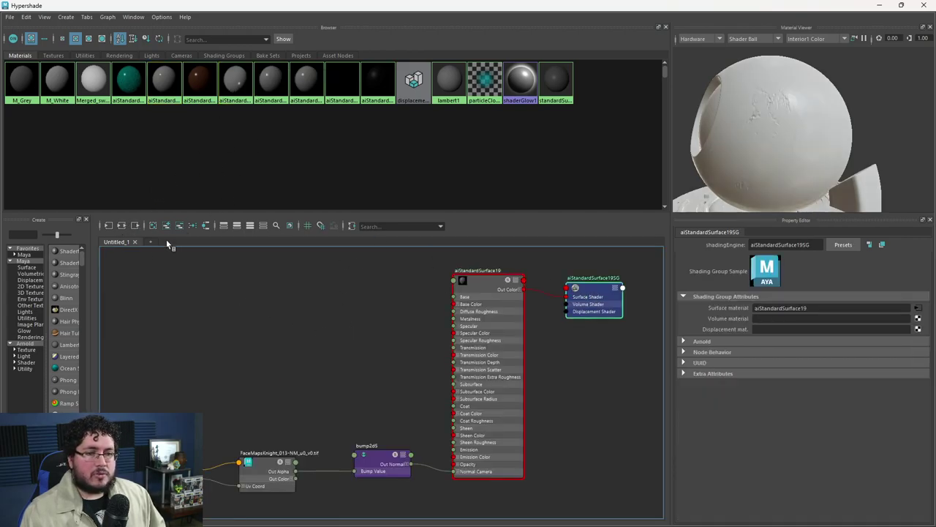
left_click(125, 226)
left_click(271, 82)
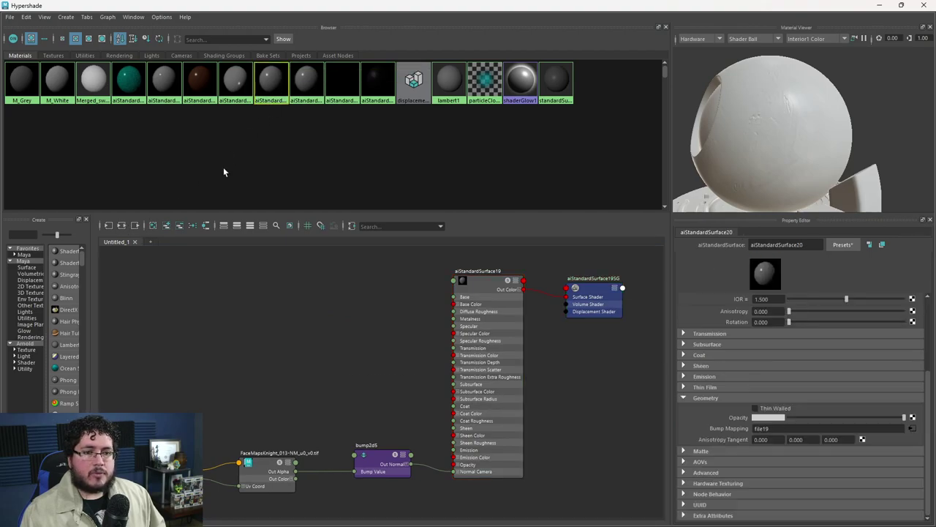
left_click(123, 226)
left_click(306, 82)
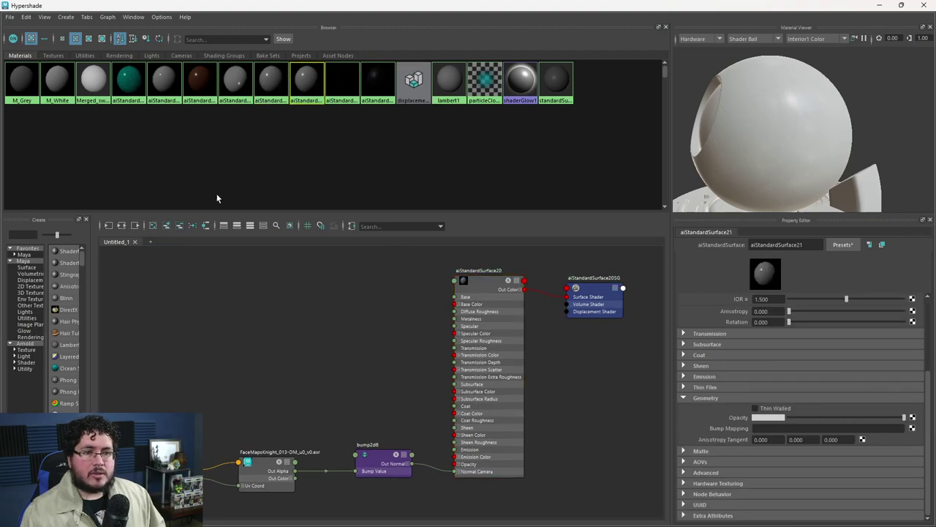
left_click(123, 226)
left_click(455, 287)
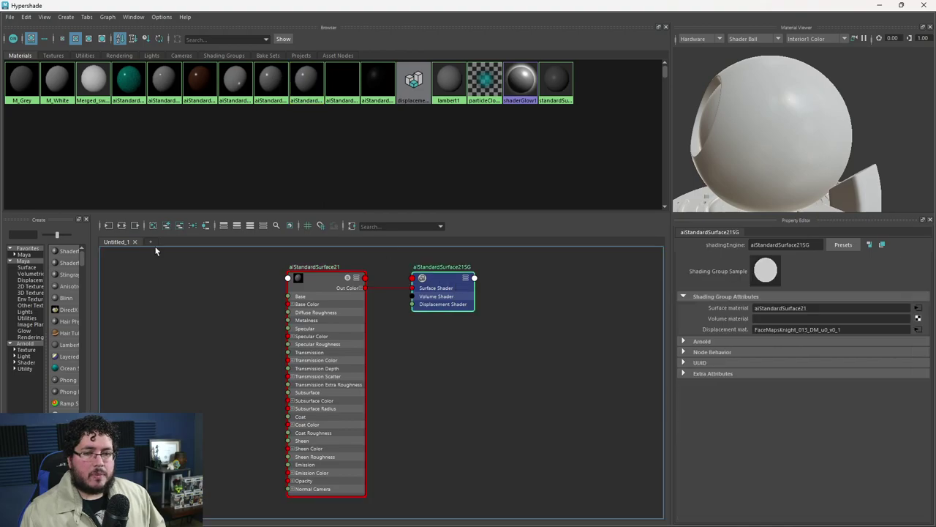
left_click(123, 226)
Rearrange the aiStandardSurface21, shading group and three displacement nodes.
mouse_move(450, 362)
left_mouse_down()
mouse_move(430, 362)
mouse_move(443, 358)
mouse_move(436, 356)
left_mouse_up()
scroll(436, 357, "down", 3)
left_click_drag(436, 300, 284, 338)
left_click_drag(367, 314, 471, 437)
left_click_drag(431, 373, 415, 301)
scroll(423, 304, "up", 3)
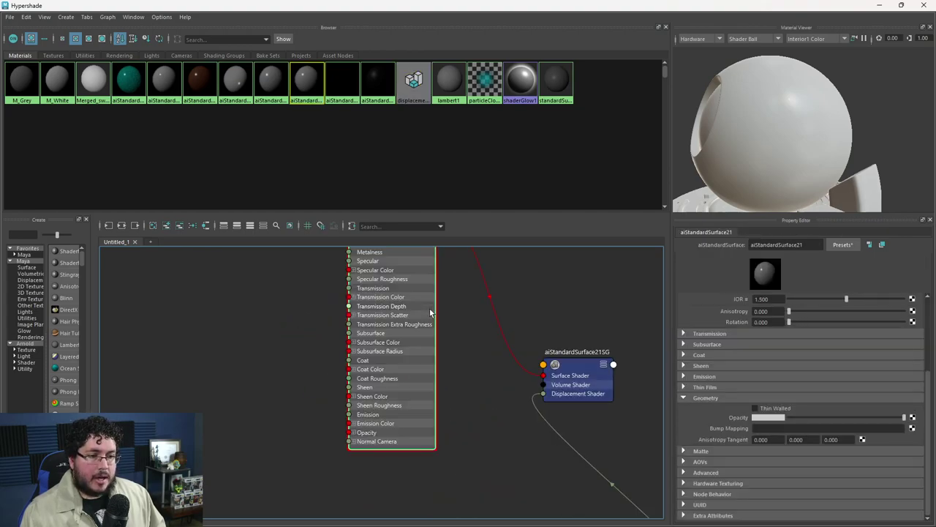
scroll(461, 344, "down", 1)
left_click_drag(564, 397, 541, 341)
middle_click_drag(542, 341, 515, 344)
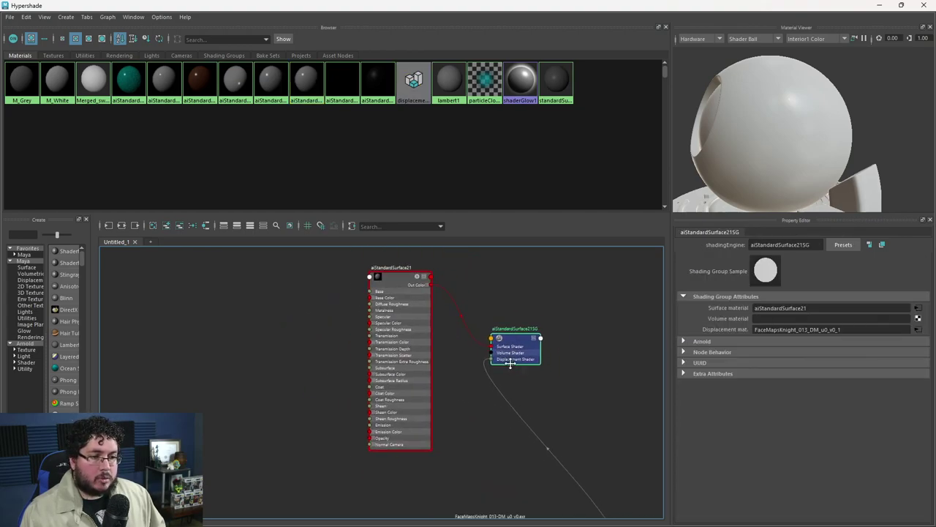
Move the DM exr displacement nodes up-left and frame the whole graph.
scroll(516, 385, "up", 3)
scroll(531, 381, "down", 5)
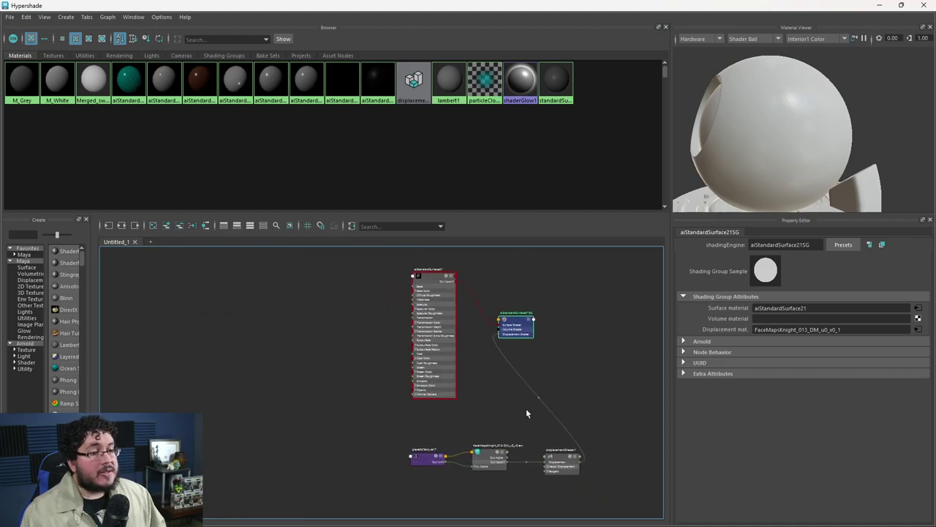
left_click(481, 461)
left_click_drag(481, 461, 387, 439)
scroll(484, 400, "up", 3)
key("a")
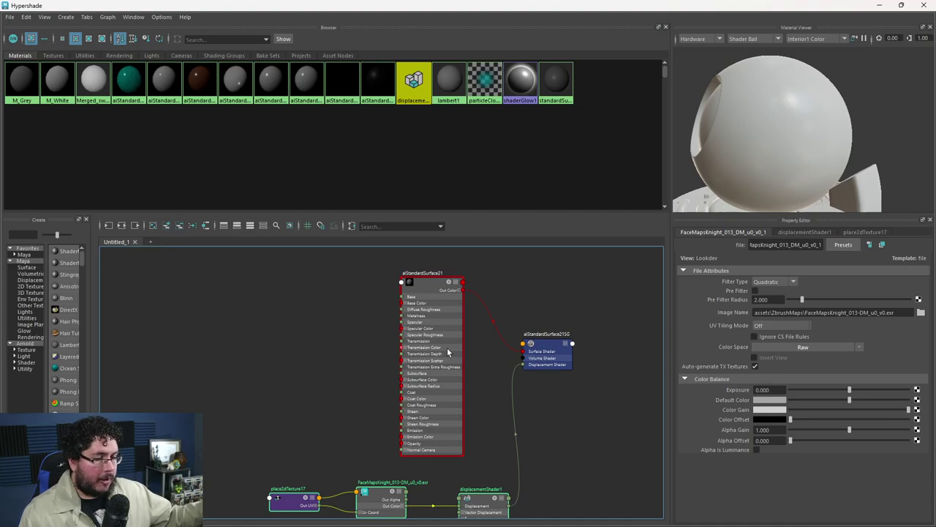
scroll(487, 370, "up", 5)
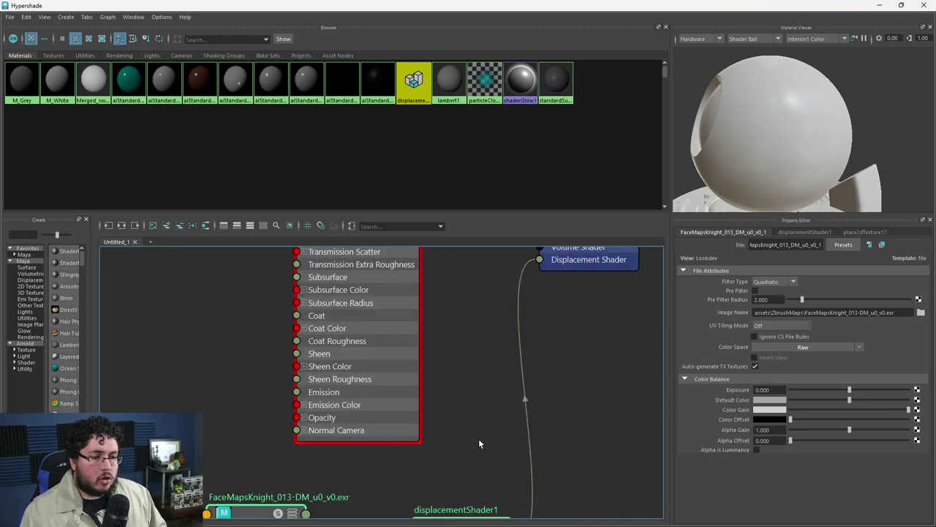
scroll(479, 443, "down", 5)
Create a new displacementShader node from the Hypershade node search.
key("Tab")
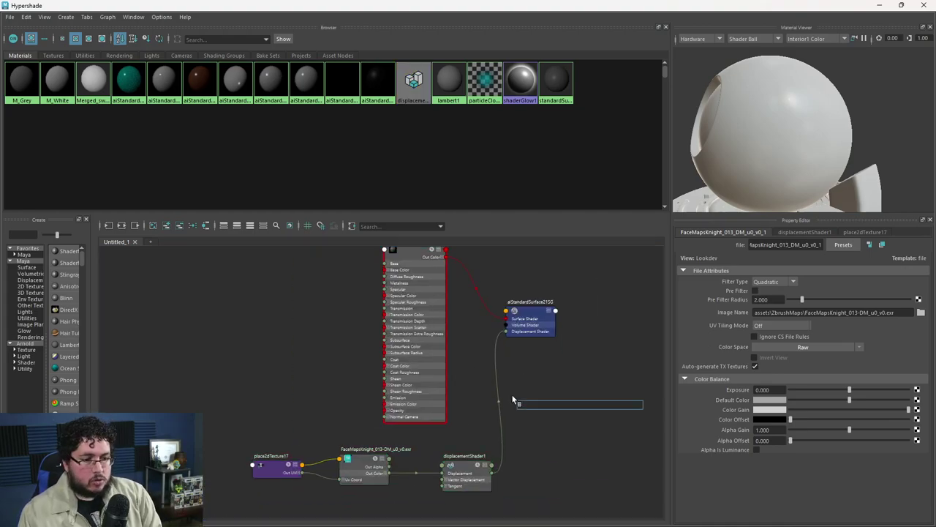
type("DISP")
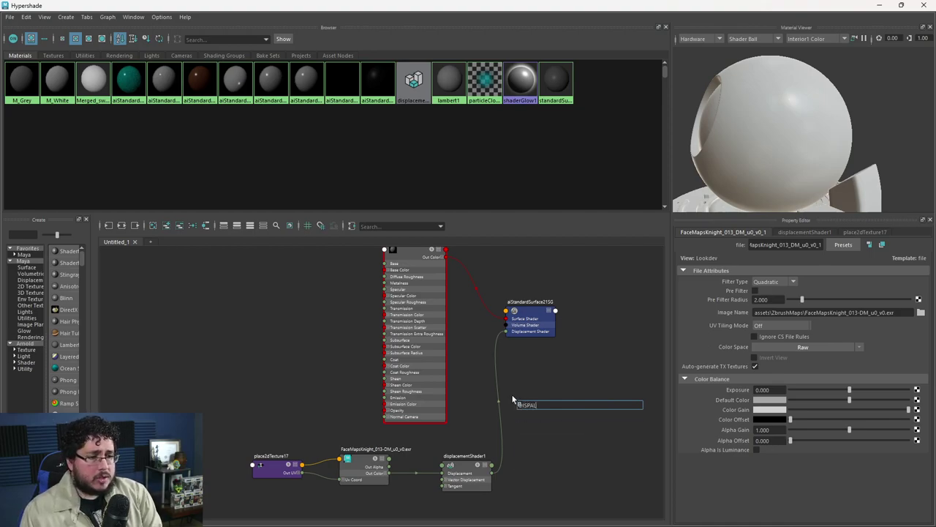
type("LACEM")
key("Down")
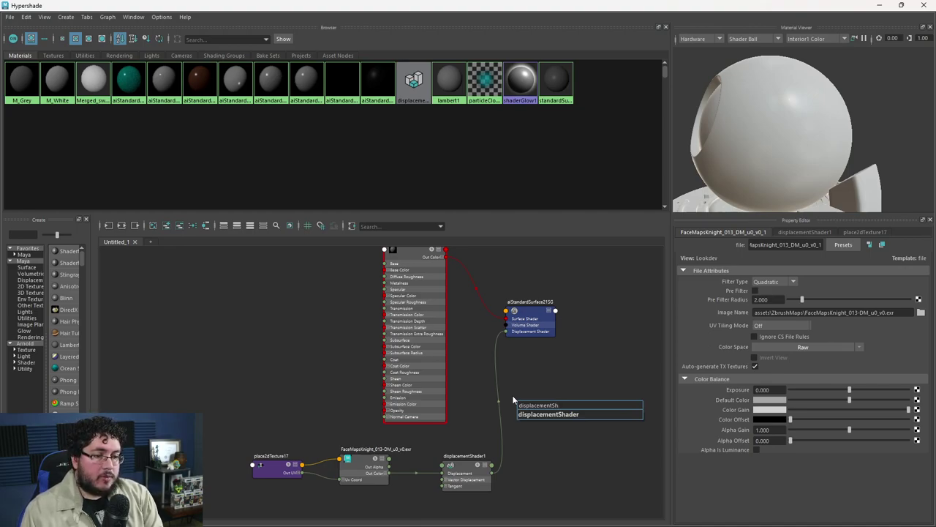
left_click(547, 414)
Delete the duplicate displacementShader2, leaving only displacementShader1 in the network.
scroll(547, 393, "up", 3)
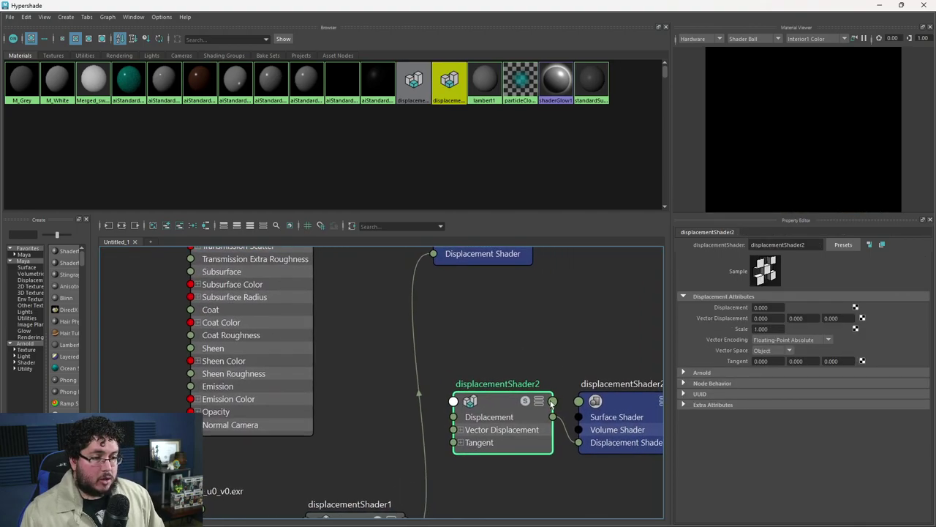
scroll(547, 395, "down", 5)
scroll(550, 399, "up", 5)
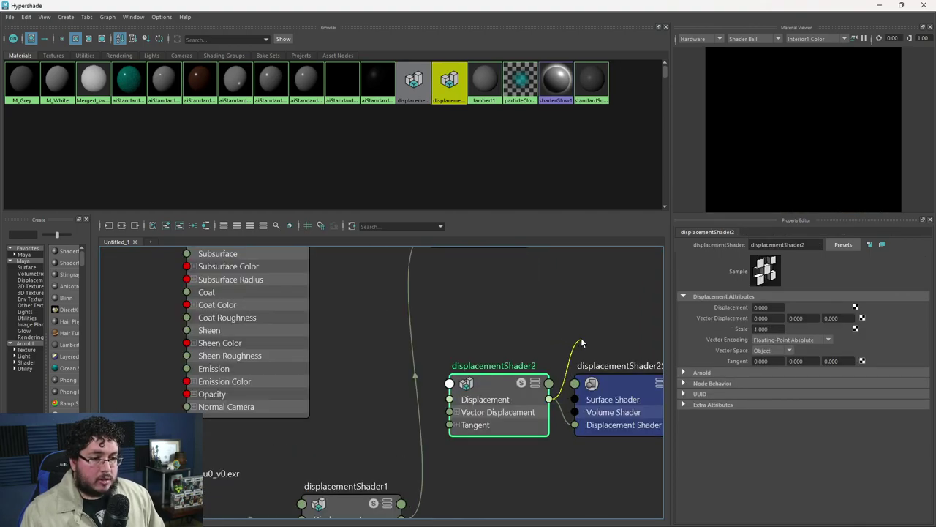
scroll(556, 348, "down", 5)
scroll(491, 308, "up", 5)
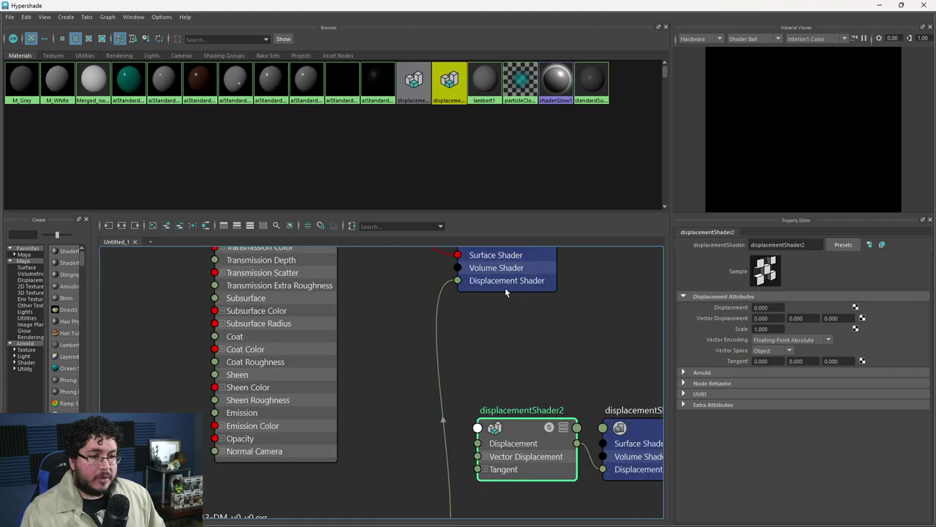
scroll(498, 280, "down", 3)
left_click(556, 351, "shift")
key("Delete")
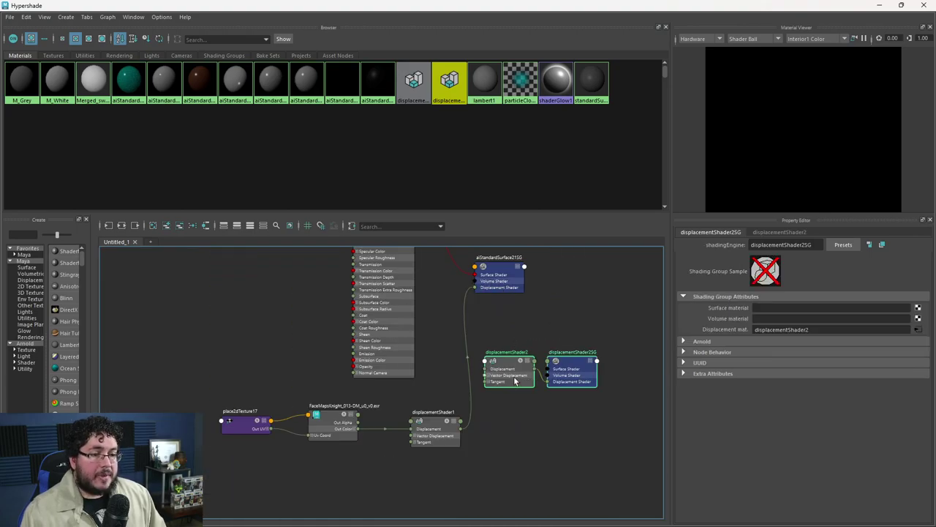
Select displacementShader1 and move it up and to the left in the graph.
scroll(337, 388, "up", 2)
scroll(337, 387, "up", 3)
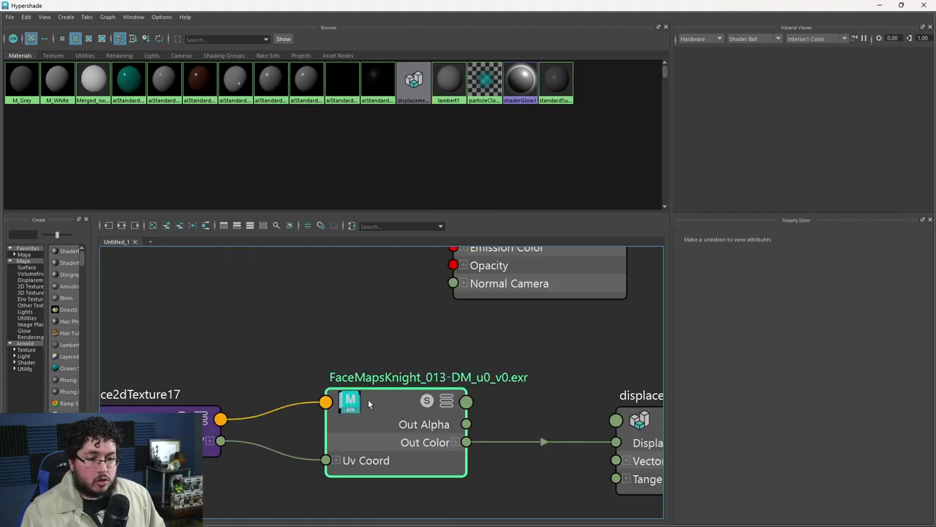
left_click(380, 410)
scroll(406, 419, "down", 3)
scroll(405, 419, "up", 2)
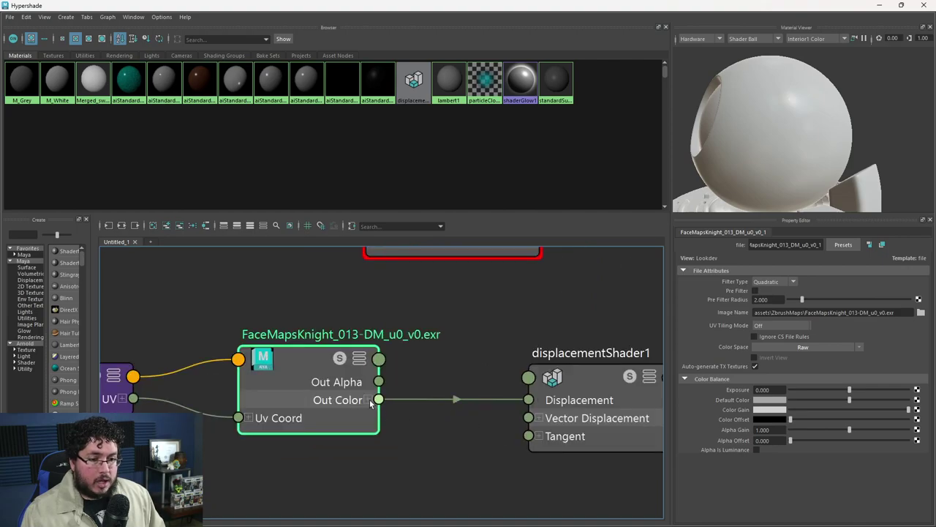
left_click(567, 399)
left_click_drag(600, 401, 528, 389)
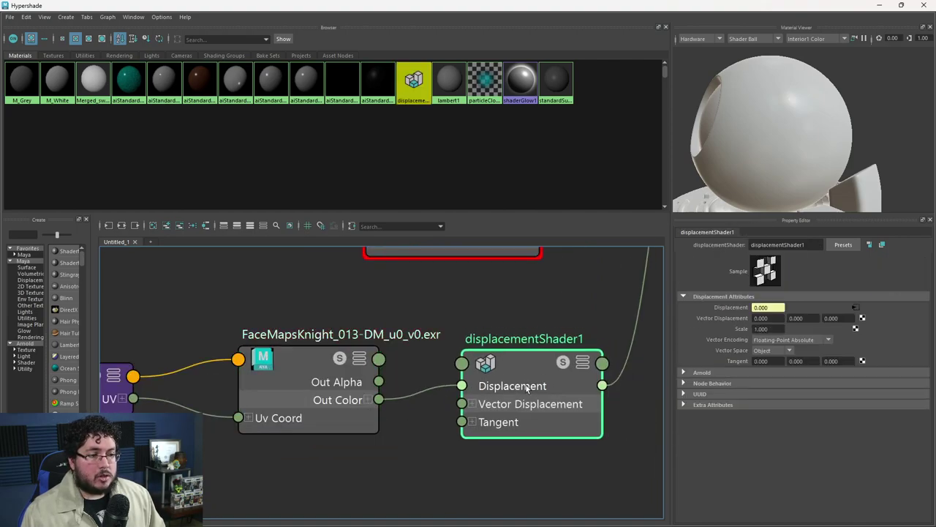
Confirm displacementShader1's Arnold Scalar Zero Value 0.500 and Auto Bump on, then hide Hypershade.
mouse_move(461, 422)
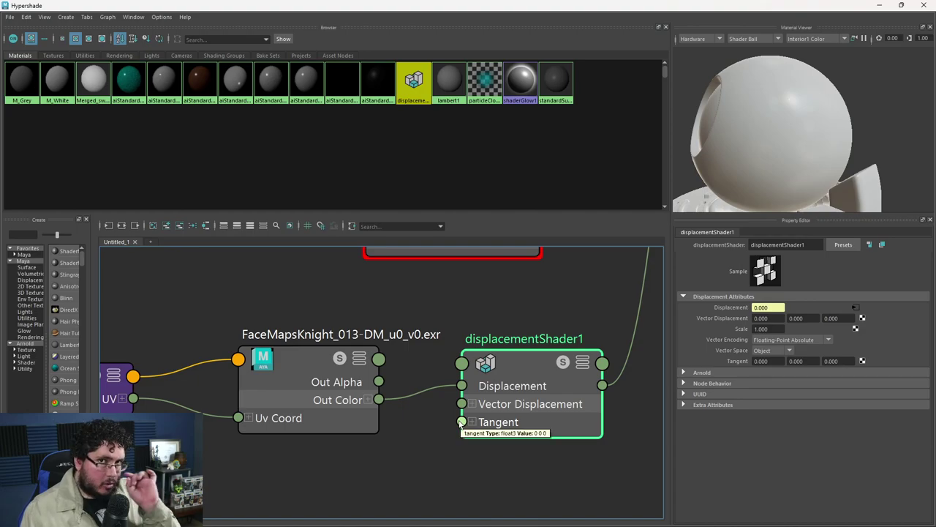
mouse_move(459, 404)
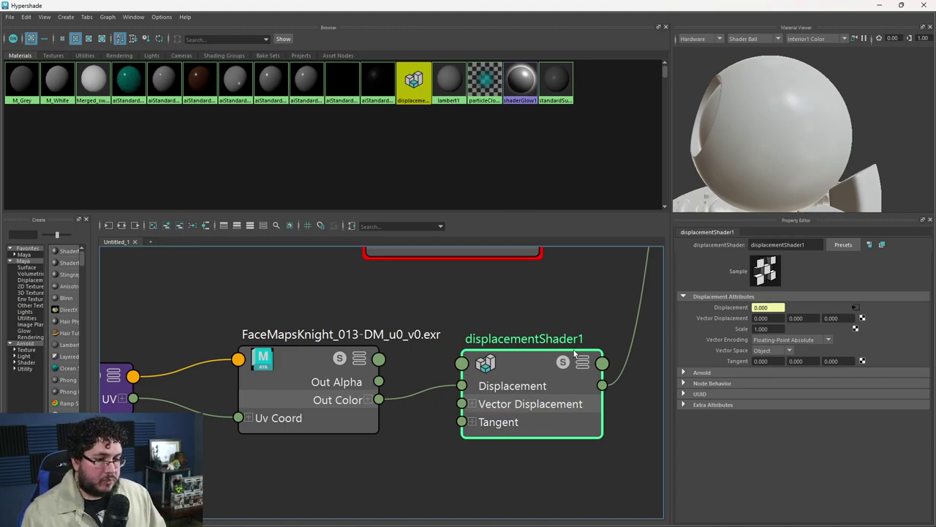
left_click(683, 372)
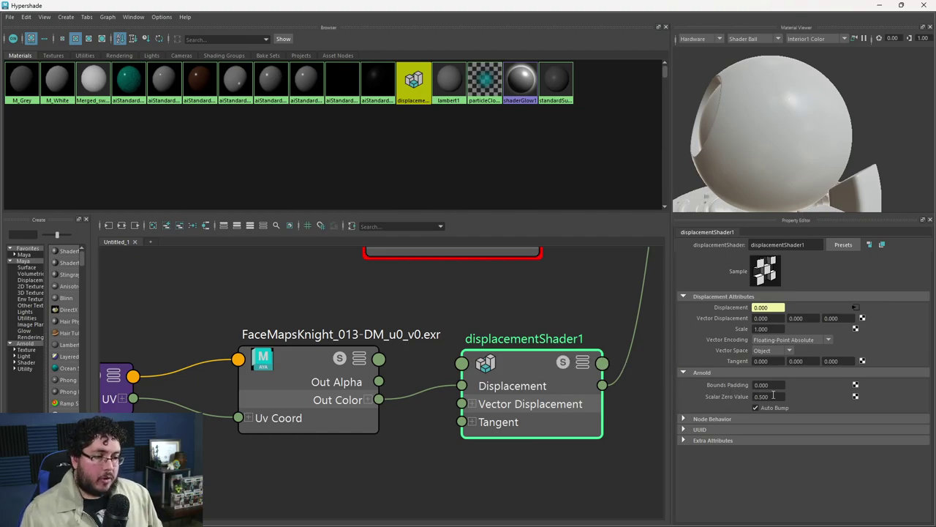
left_click(413, 300)
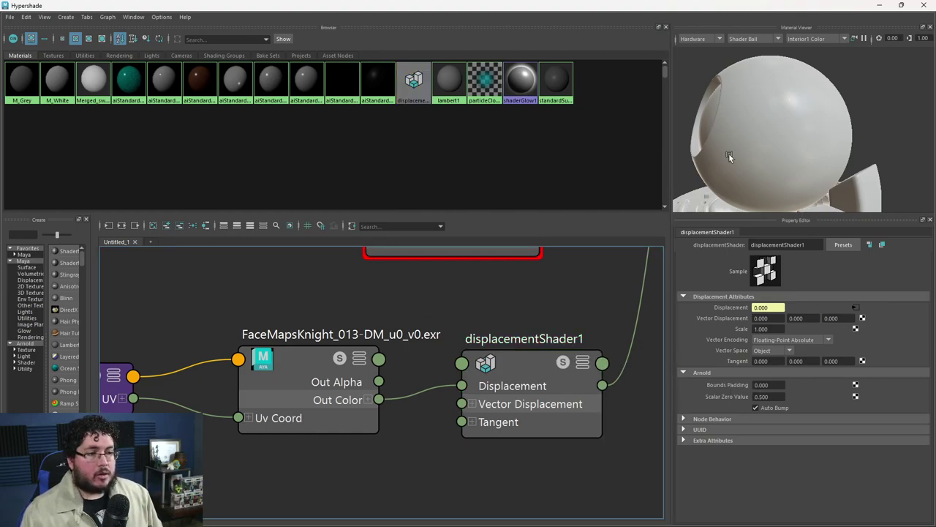
left_click(881, 6)
Select Displacement_geo and verify its Arnold subdivision is catclark with 5 iterations.
left_click(426, 233)
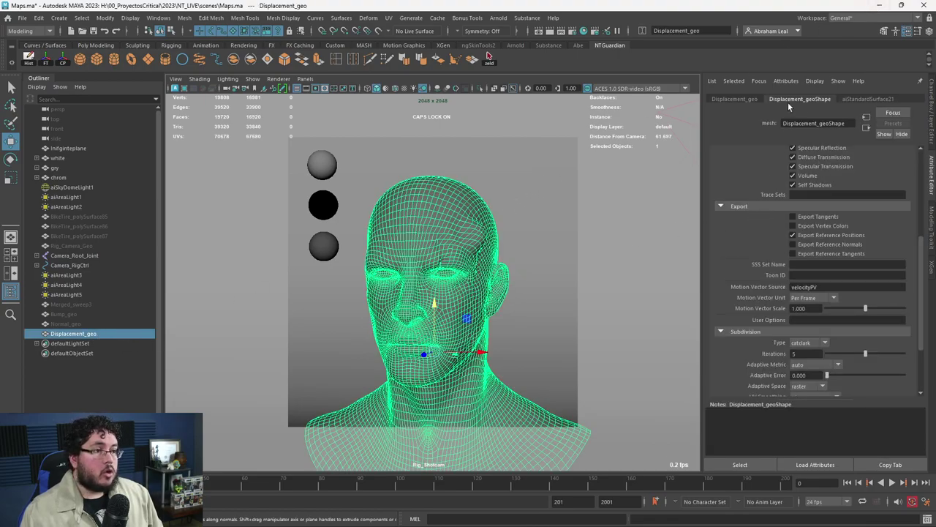
scroll(742, 296, "up", 2)
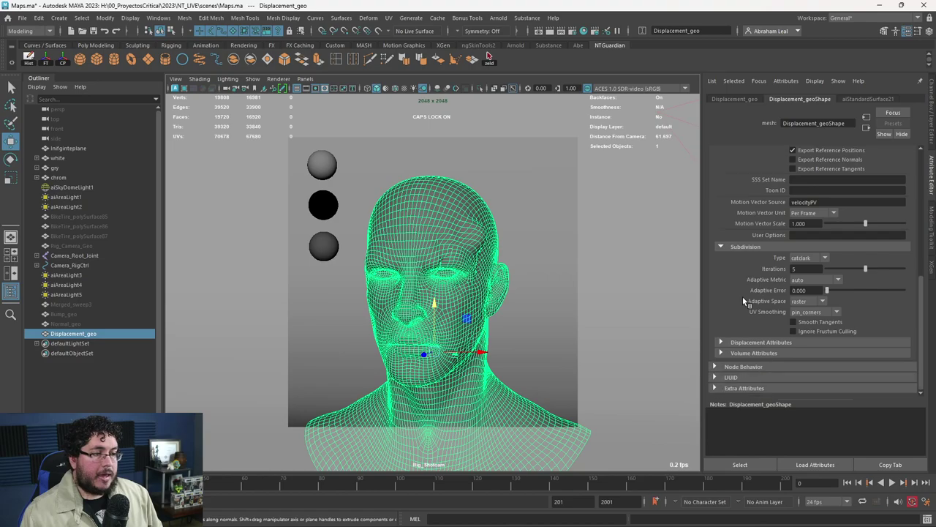
scroll(729, 266, "down", 2)
scroll(727, 251, "up", 2)
scroll(739, 278, "down", 8)
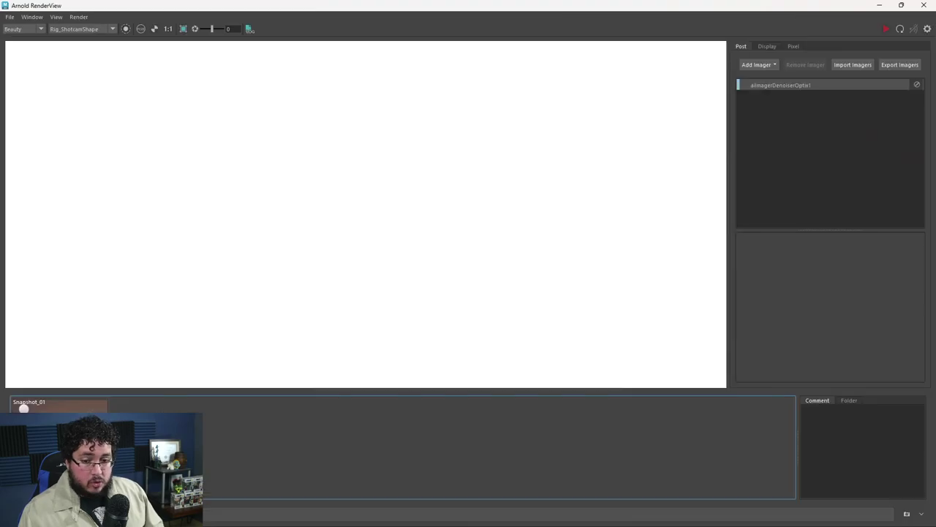
Zoom and pan the RenderView to inspect the cracked, eroded face up close.
scroll(414, 259, "up", 2)
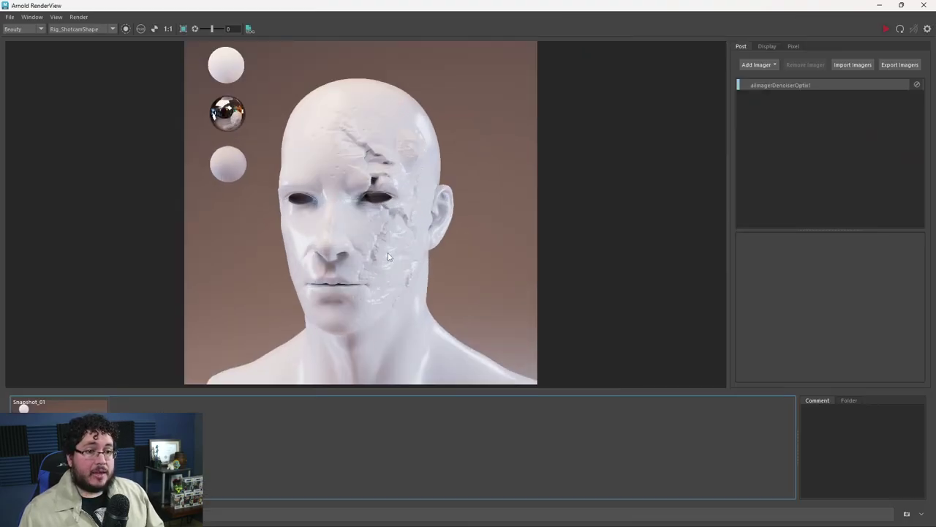
middle_click_drag(390, 258, 451, 252)
scroll(451, 252, "down", 1)
scroll(451, 252, "up", 2)
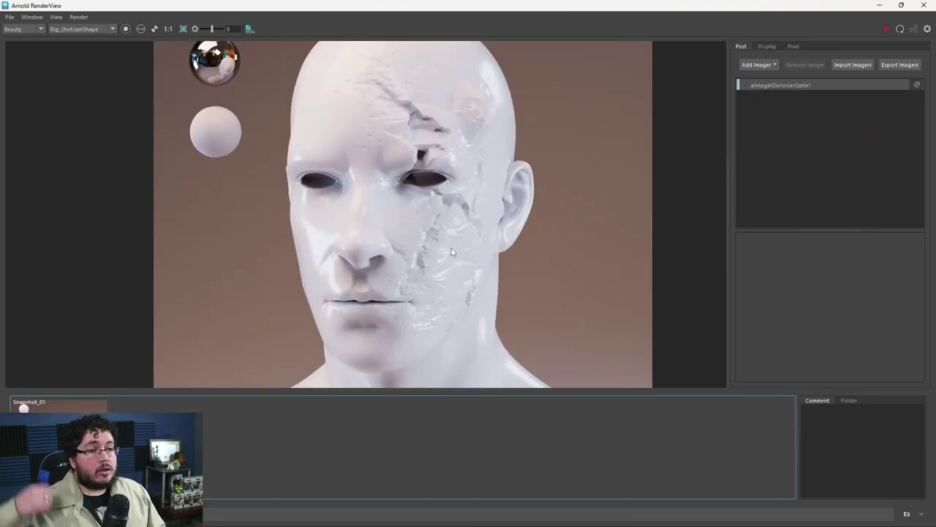
scroll(451, 250, "down", 1)
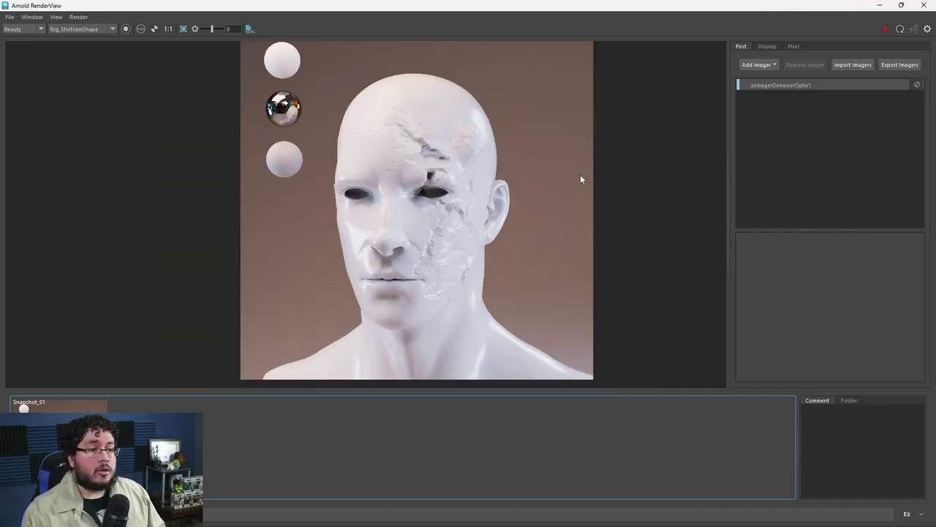
left_click(880, 7)
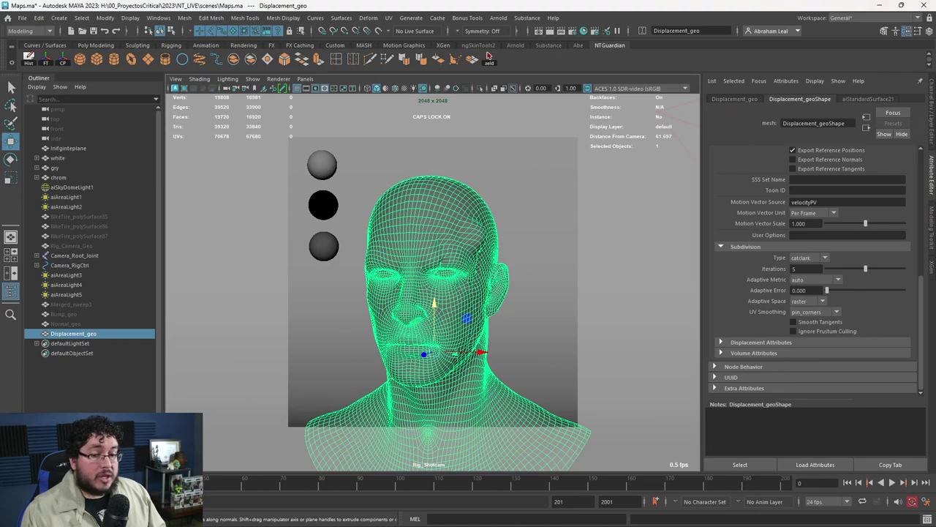
left_click(488, 57)
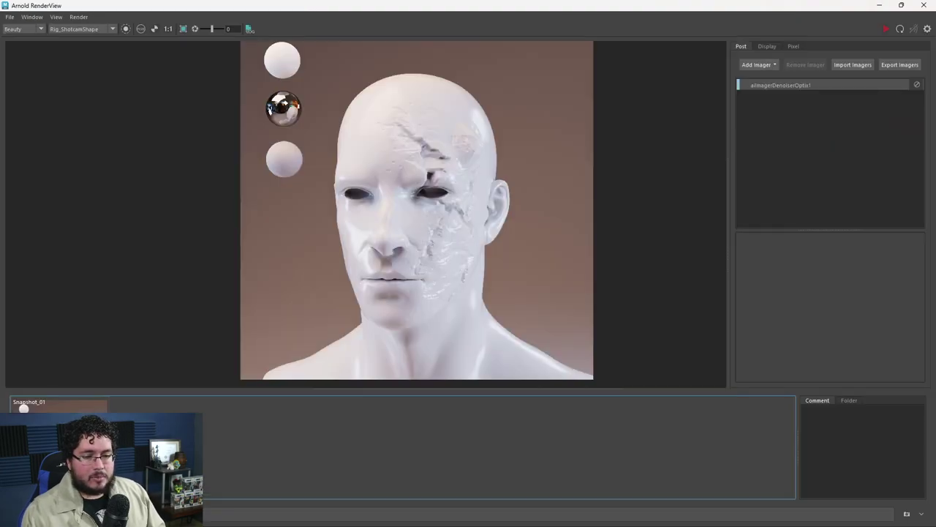
Return to Hypershade and pan to show more of aiStandardSurface21's attributes.
left_click(880, 6)
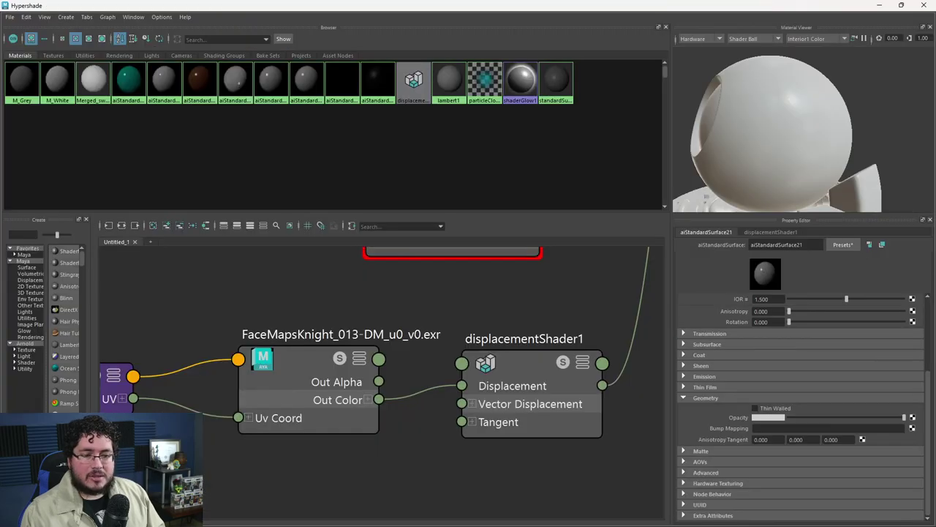
key("alt+Tab")
double_click(247, 334)
left_click(250, 298)
scroll(250, 298, "down", 3)
middle_click_drag(304, 337, 397, 366, "alt")
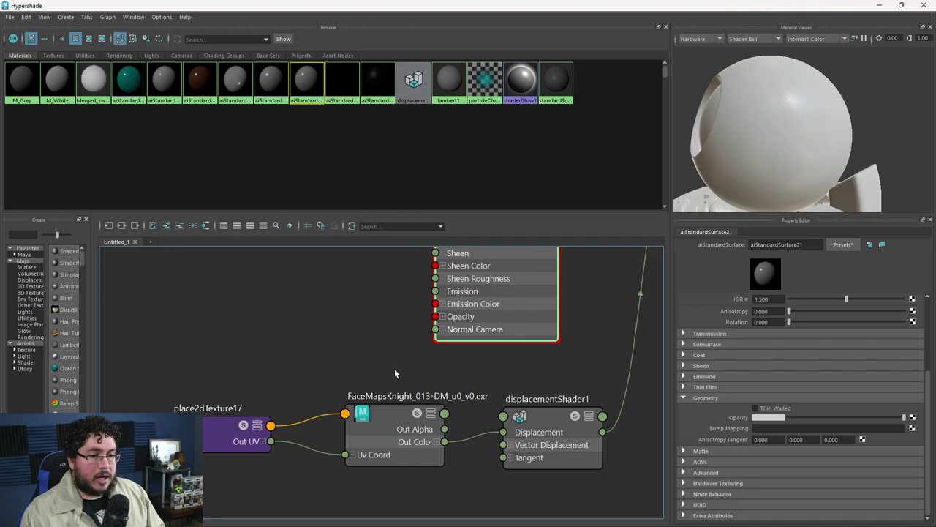
Create a bump2d node and connect its Out Normal to the shader's Normal Camera.
key("Tab")
type("BUMP")
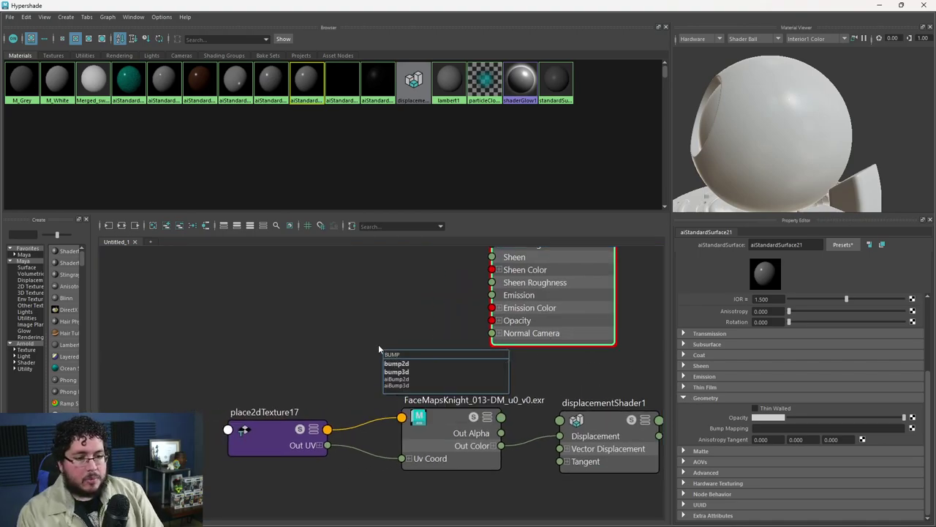
key("Down")
key("Return")
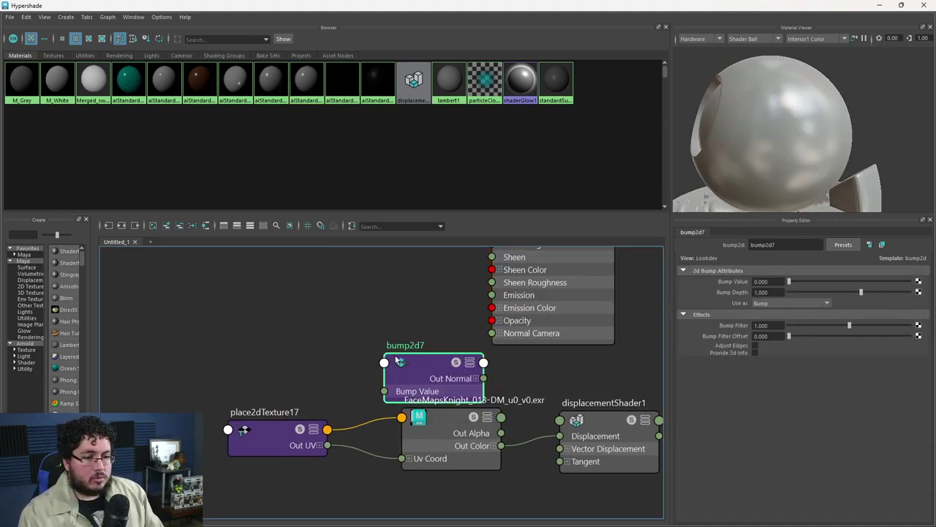
left_click_drag(451, 344, 491, 333)
Connect FaceMaps Out Color R to bump2d7's Bump Value.
middle_click_drag(480, 371, 499, 364, "alt")
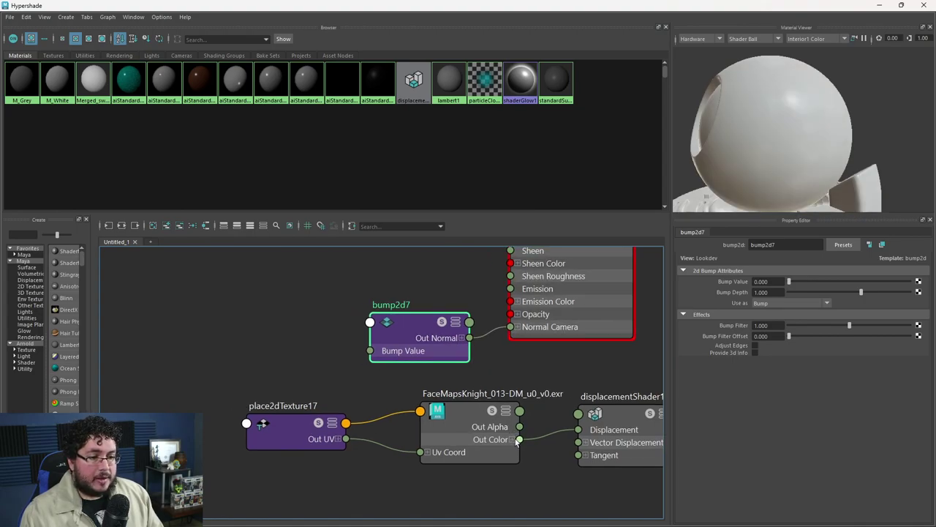
left_click_drag(519, 439, 370, 351)
left_click(511, 440)
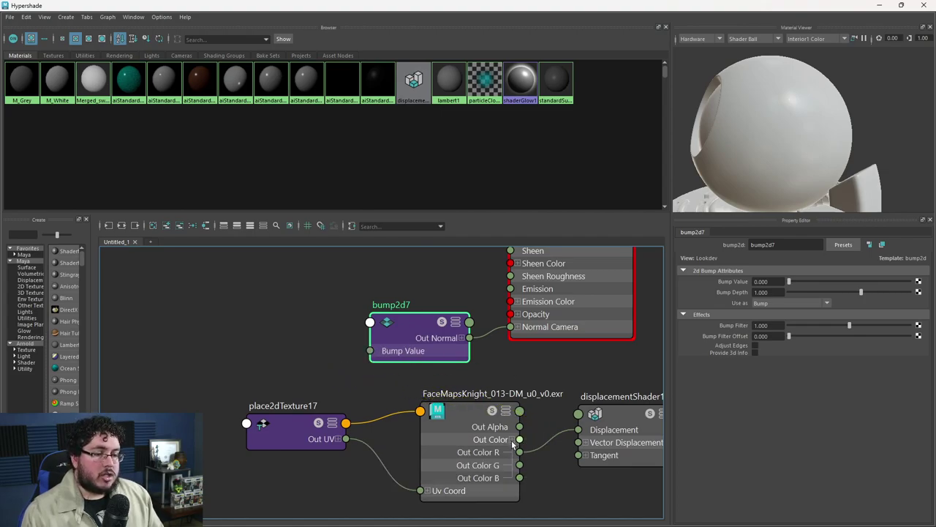
left_click_drag(520, 452, 370, 351)
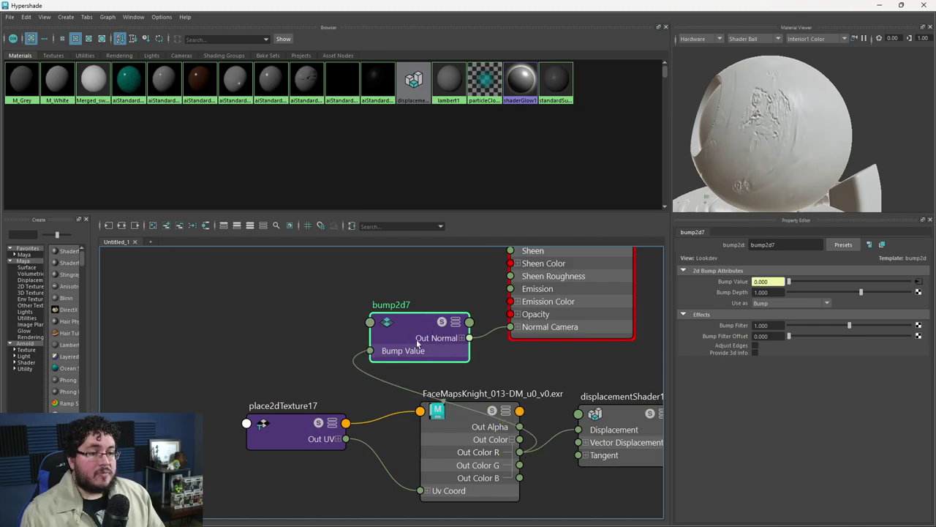
left_click(881, 5)
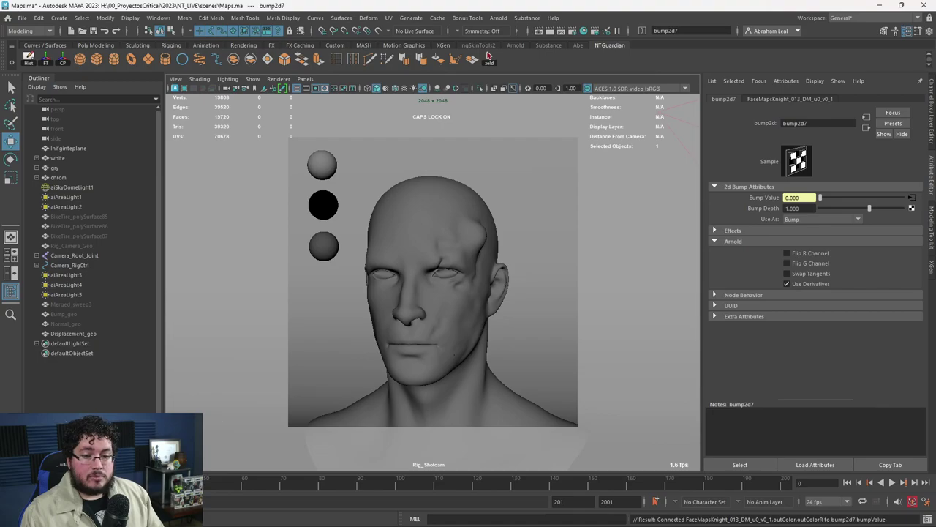
Check the GPU render device in Render Settings' System tab.
left_click(572, 30)
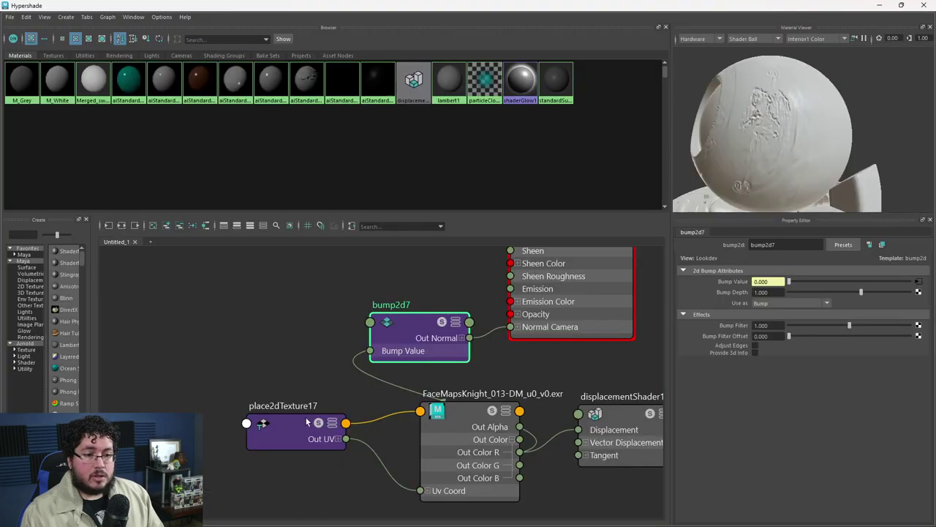
left_click(879, 5)
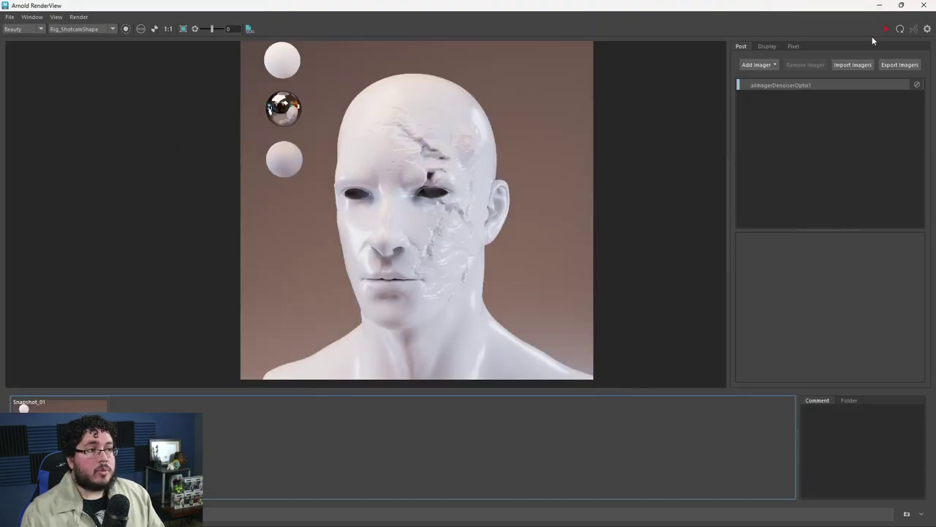
left_click(879, 6)
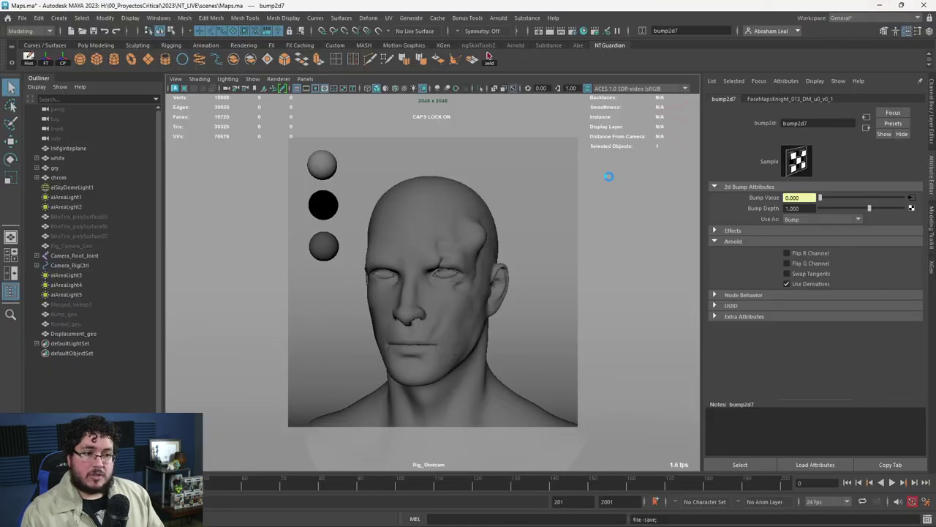
left_click(571, 32)
left_click(224, 143)
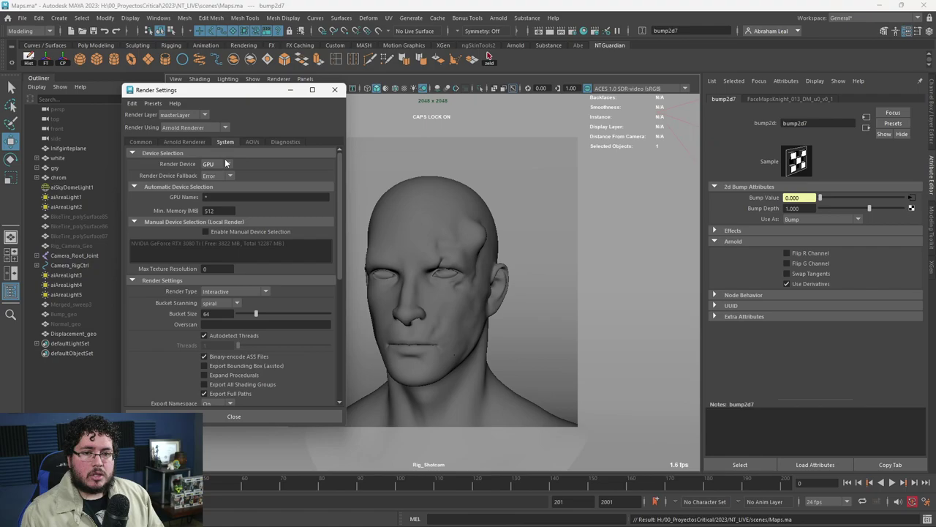
left_click(290, 90)
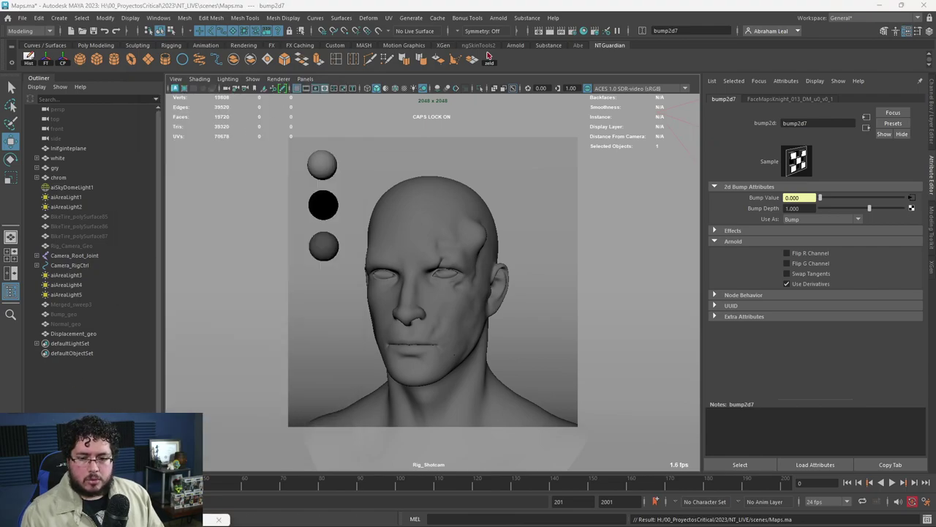
Re-render the bump-mapped head in Arnold RenderView, stop it, and store Snapshot_03.
key("alt+Tab")
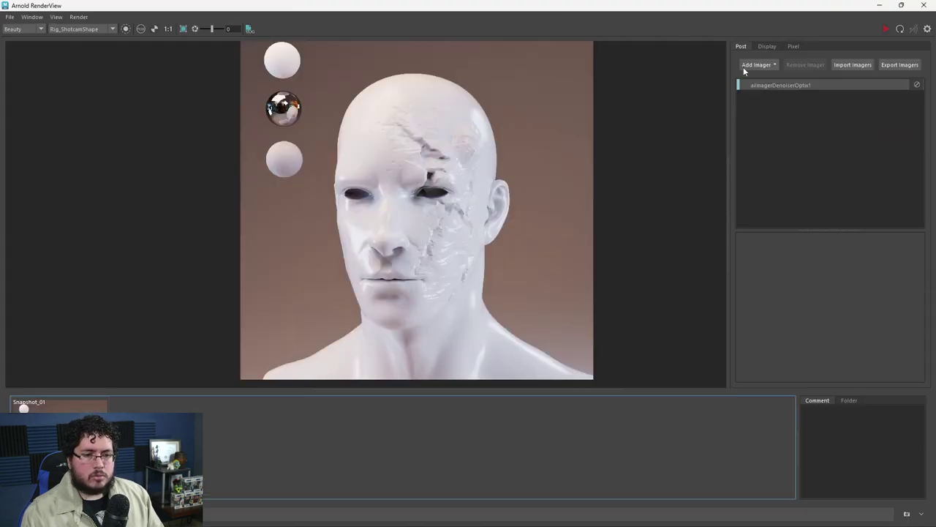
left_click(885, 29)
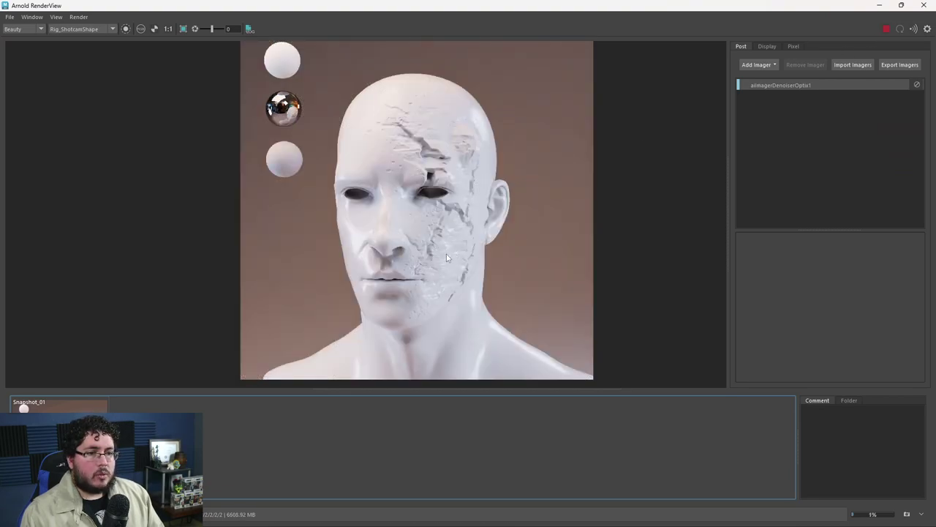
scroll(442, 258, "up", 3)
scroll(446, 258, "down", 3)
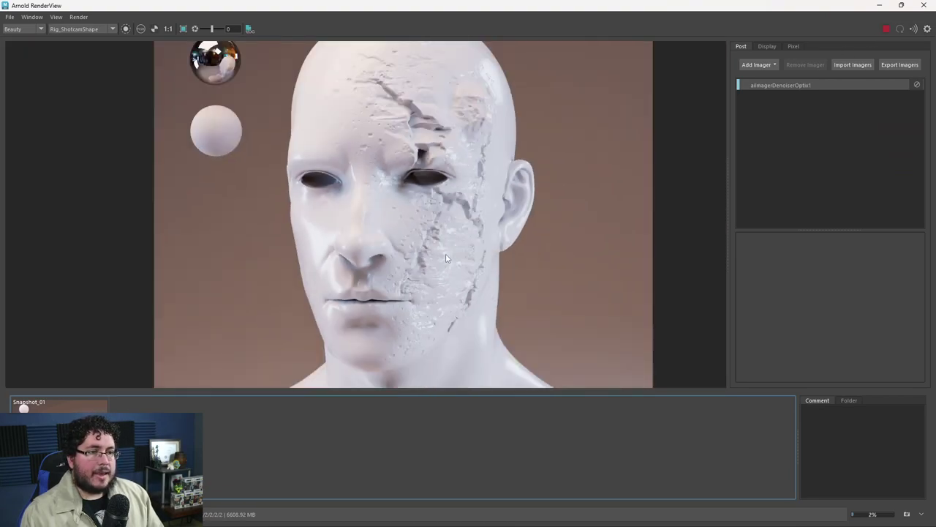
scroll(453, 251, "up", 1)
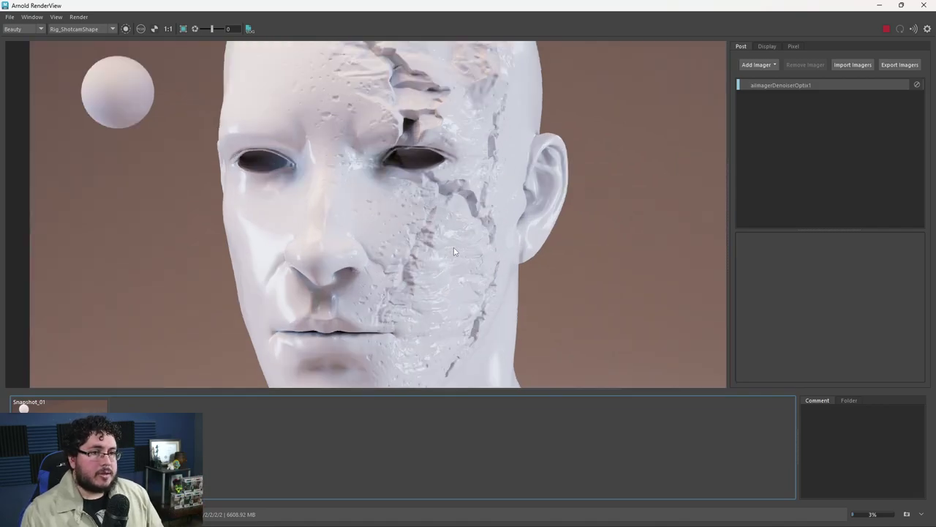
left_click(886, 30)
scroll(629, 185, "down", 1)
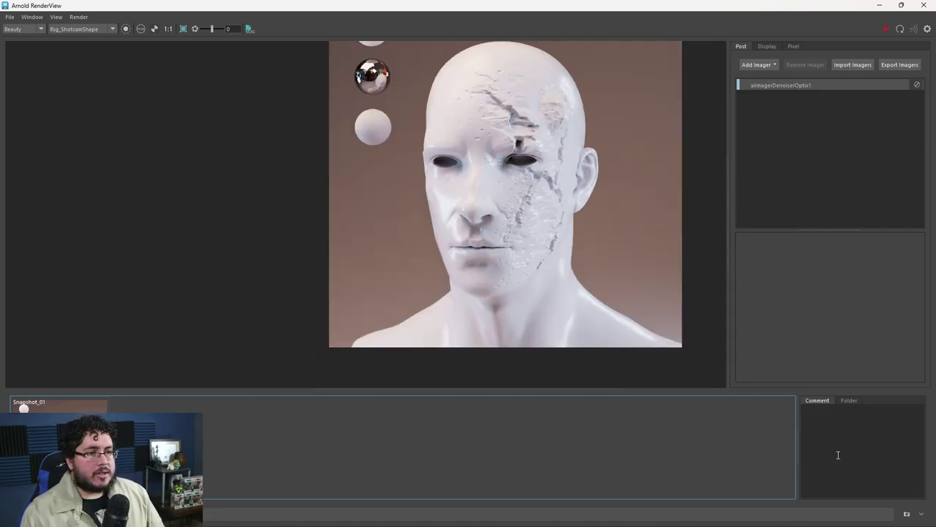
key("F2")
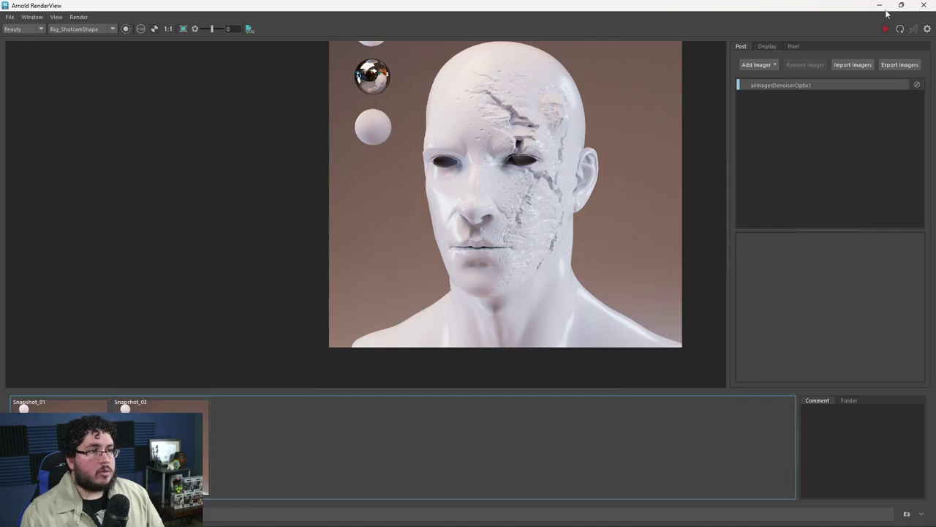
Break bump2d7's link to Normal Camera and start a new Arnold render without bump.
left_click(880, 6)
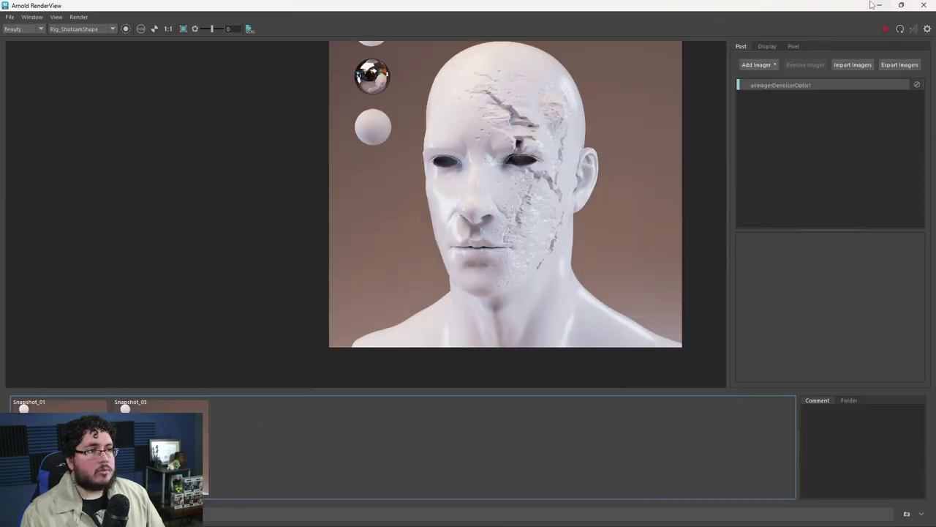
left_click(873, 5)
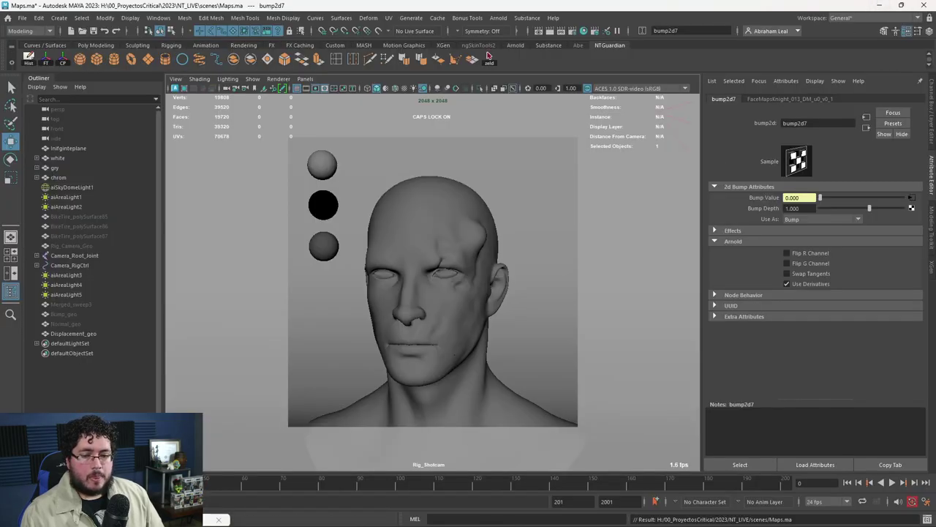
key("alt+Tab")
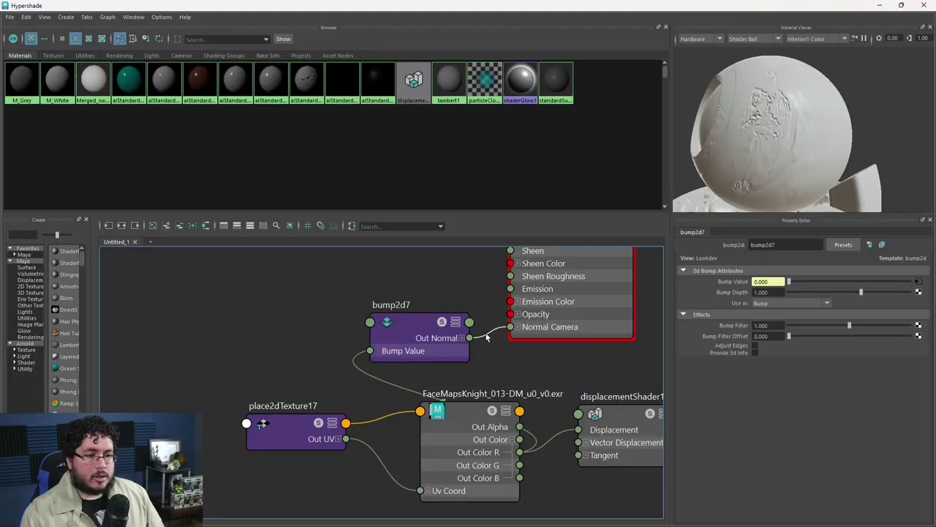
left_click_drag(488, 335, 596, 203)
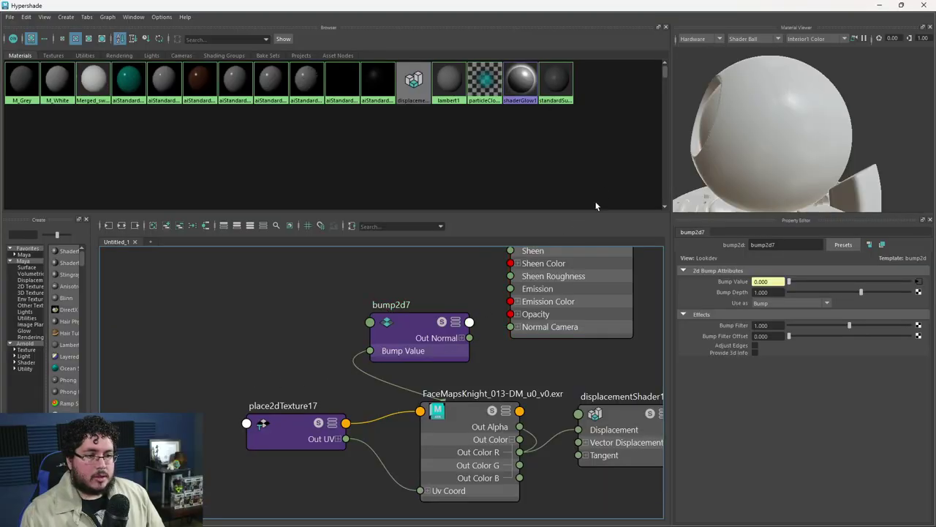
left_click(881, 5)
left_click(489, 57)
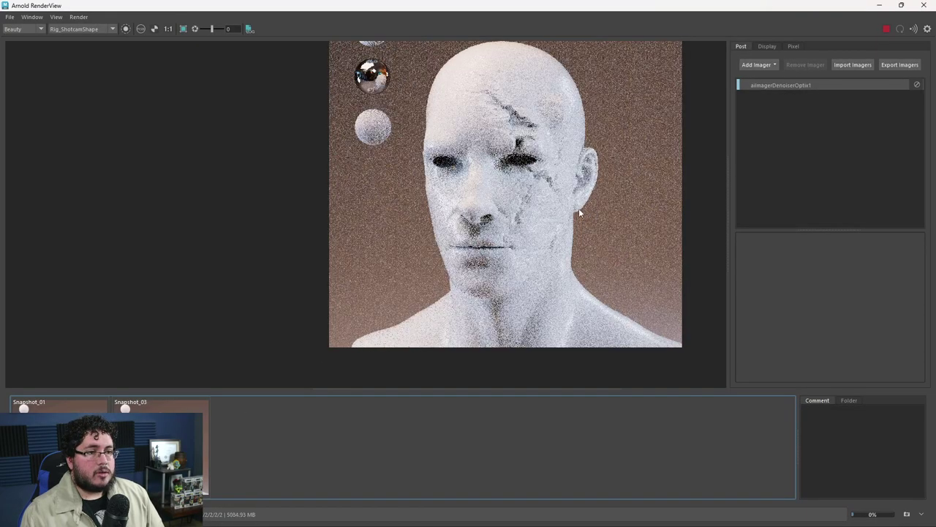
scroll(571, 217, "up", 2)
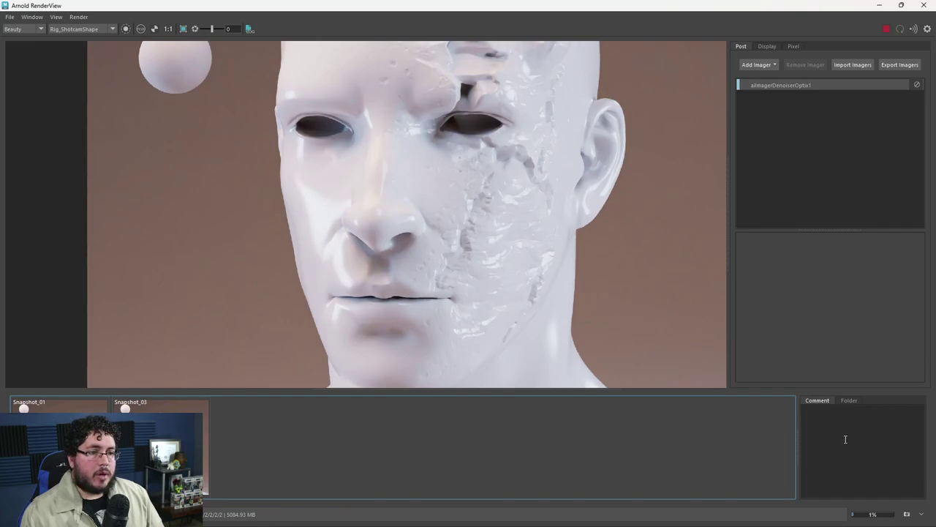
Stop the render and toggle between Snapshot_03 and the live no-bump render.
left_click(887, 30)
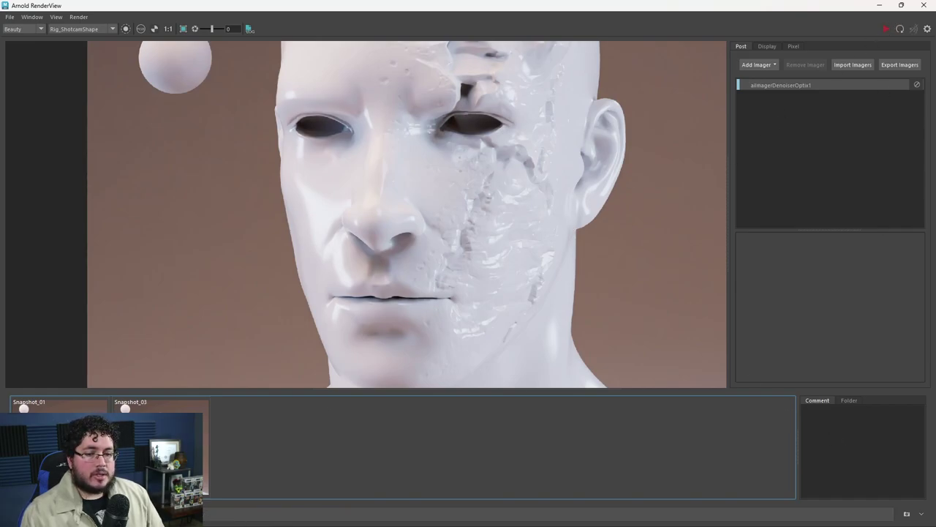
left_click(161, 404)
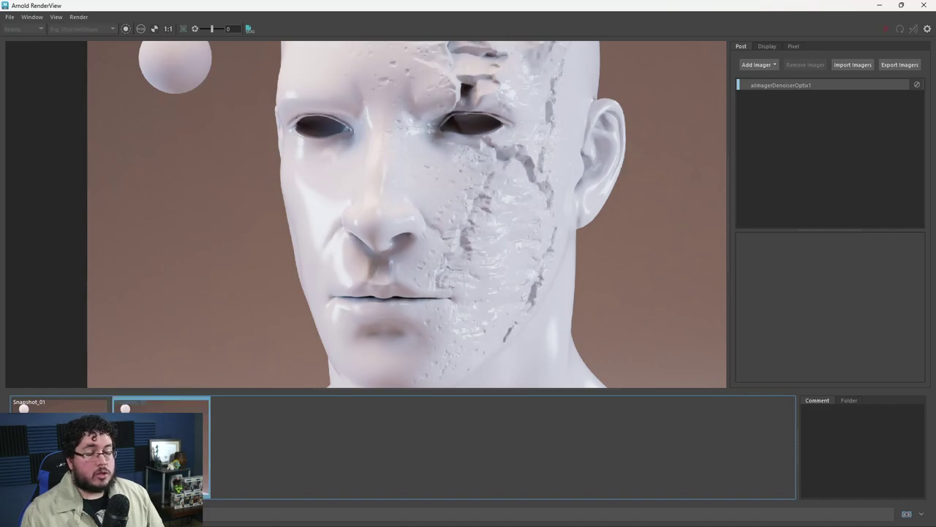
left_click(160, 403)
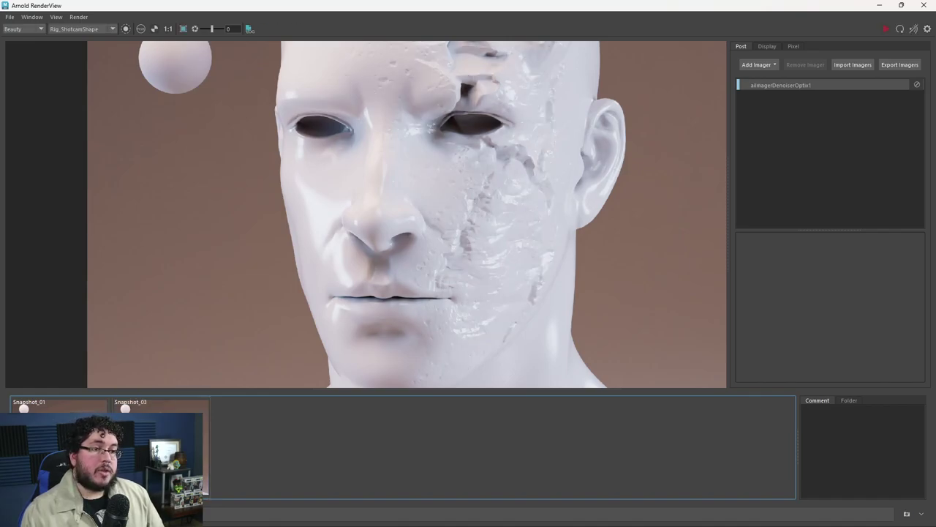
left_click(161, 404)
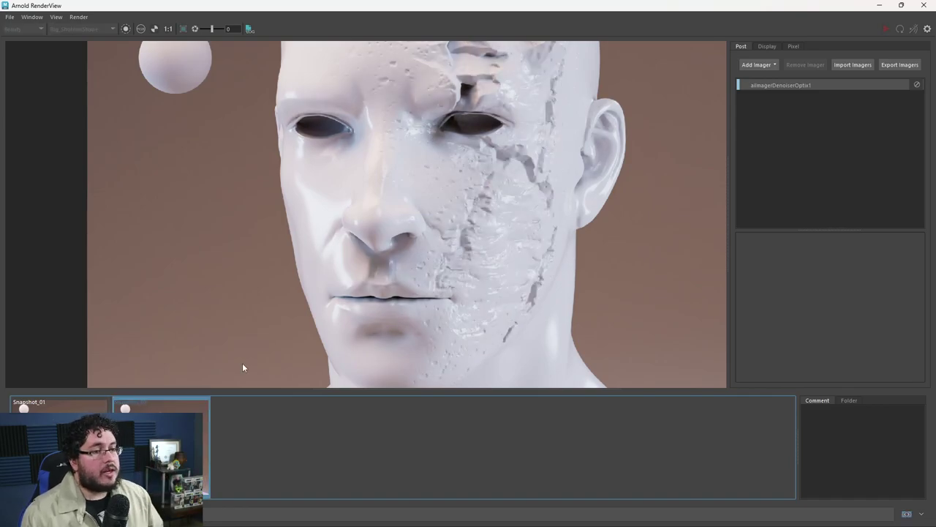
left_click(175, 439)
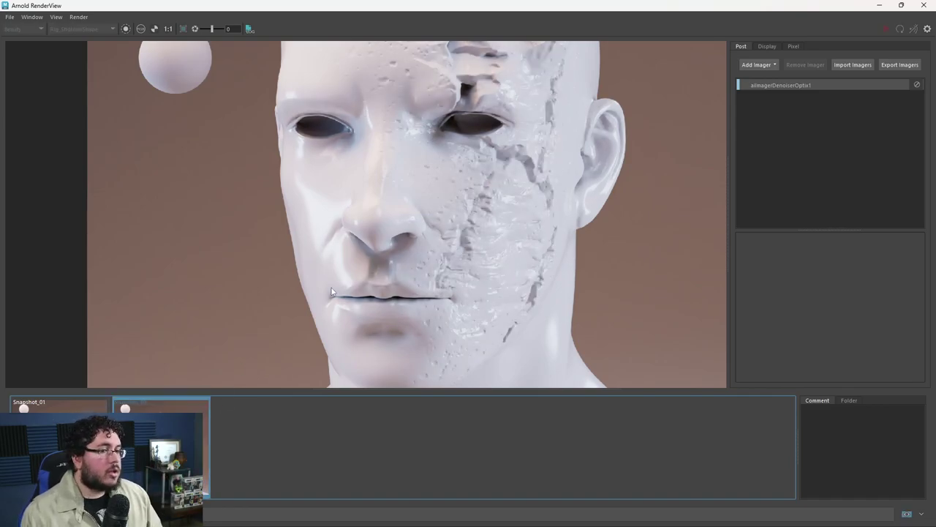
left_click(161, 439)
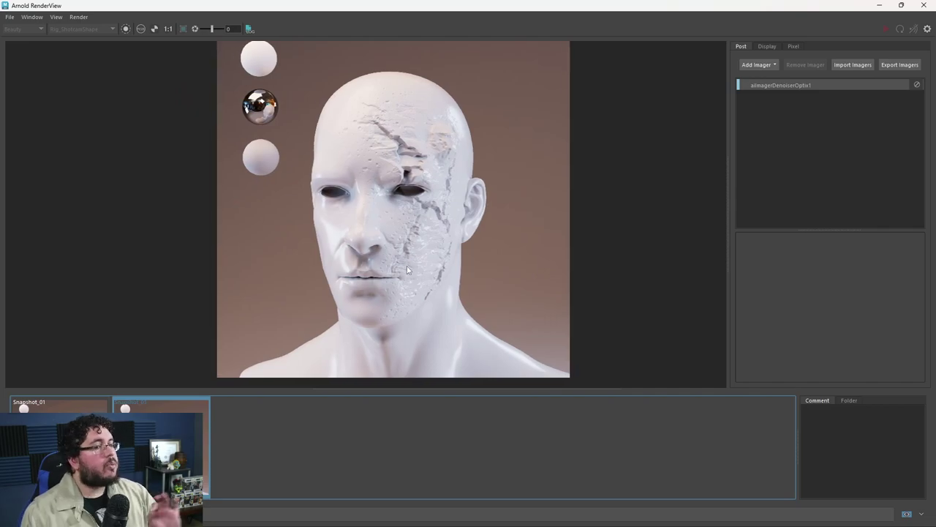
Zoom in and out on the bump-mapped Snapshot_03 to study its surface detail.
scroll(413, 248, "up", 2)
scroll(437, 177, "down", 2)
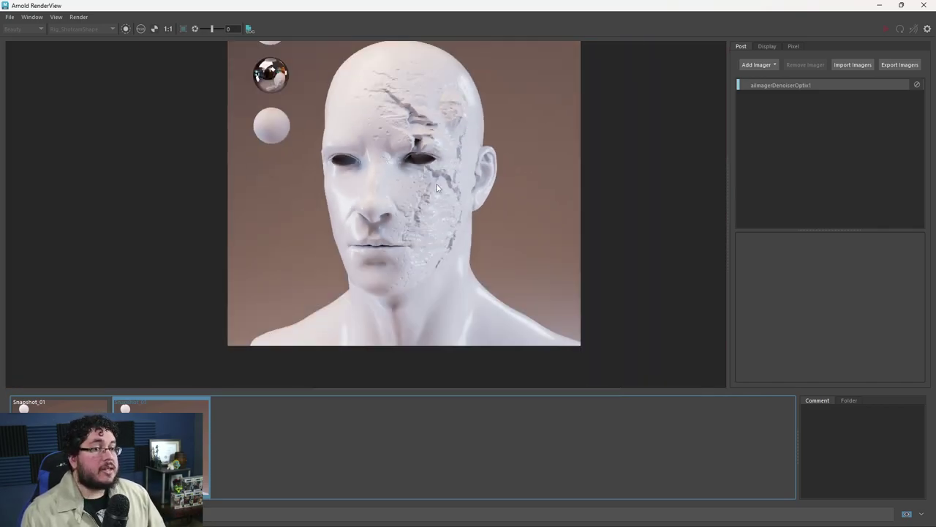
scroll(436, 189, "up", 2)
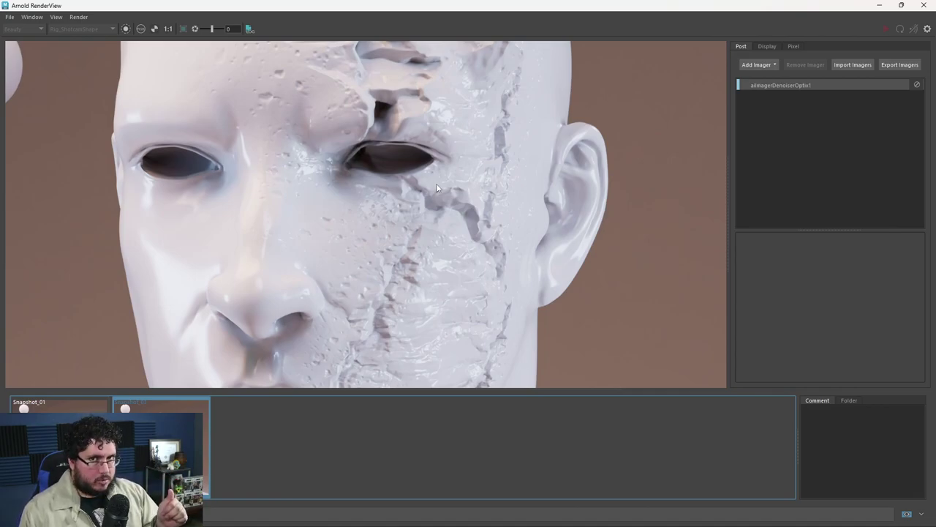
scroll(437, 188, "down", 4)
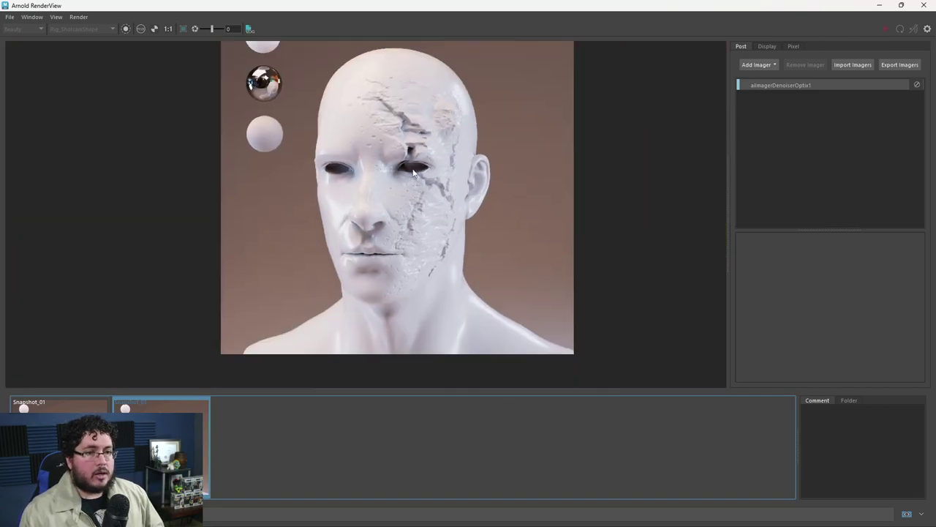
scroll(418, 188, "up", 3)
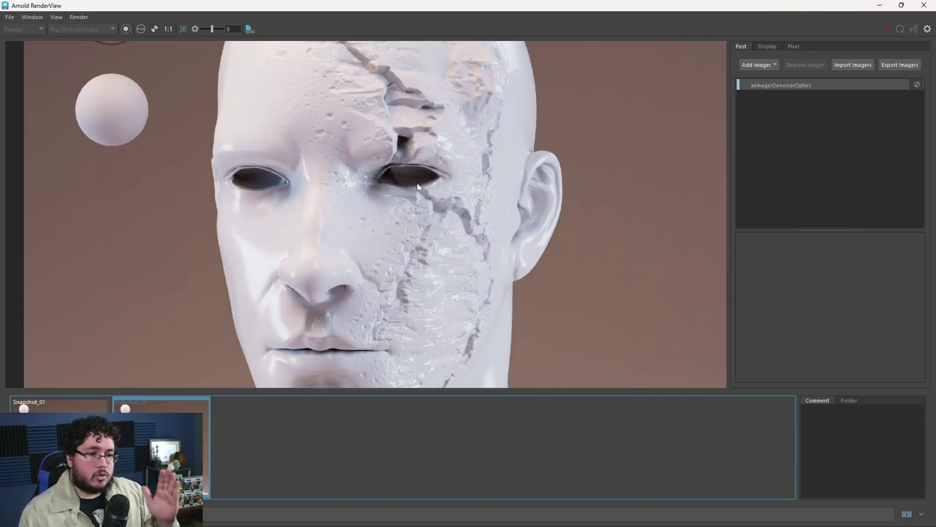
scroll(418, 189, "down", 3)
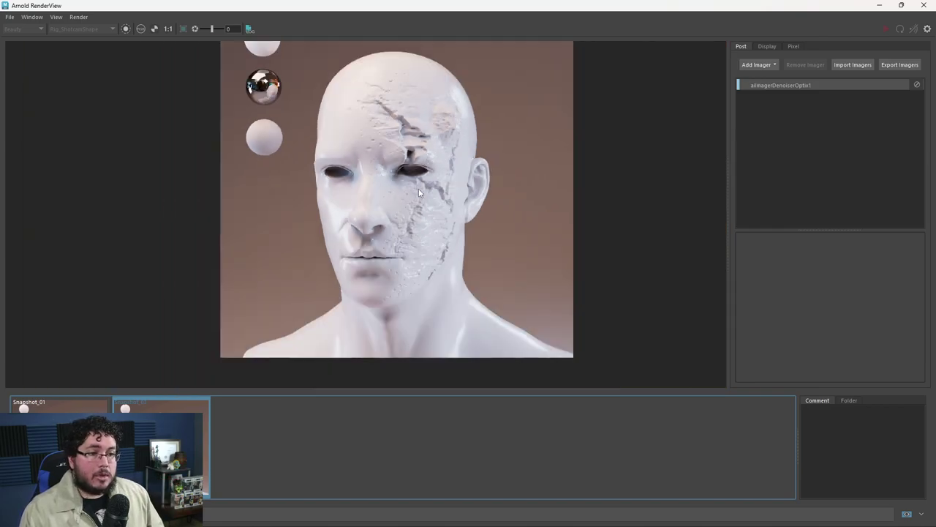
scroll(433, 216, "up", 4)
scroll(433, 216, "down", 3)
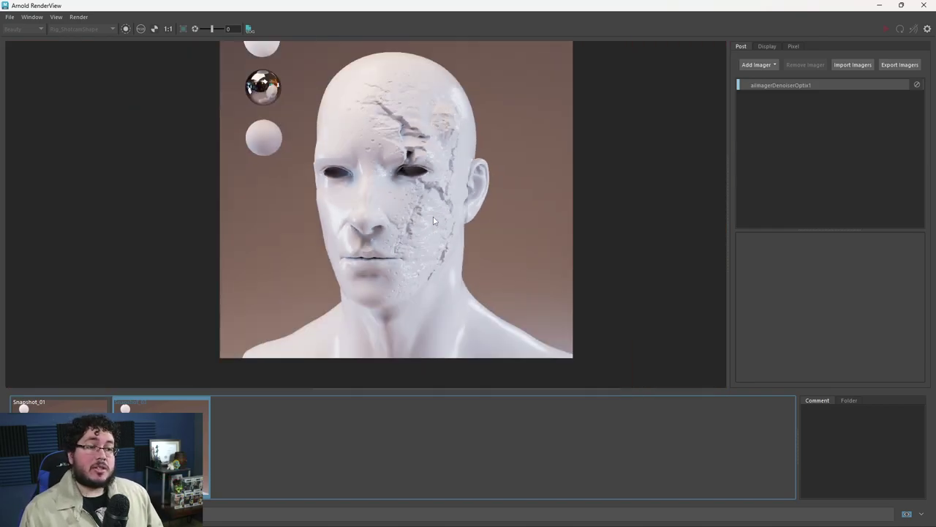